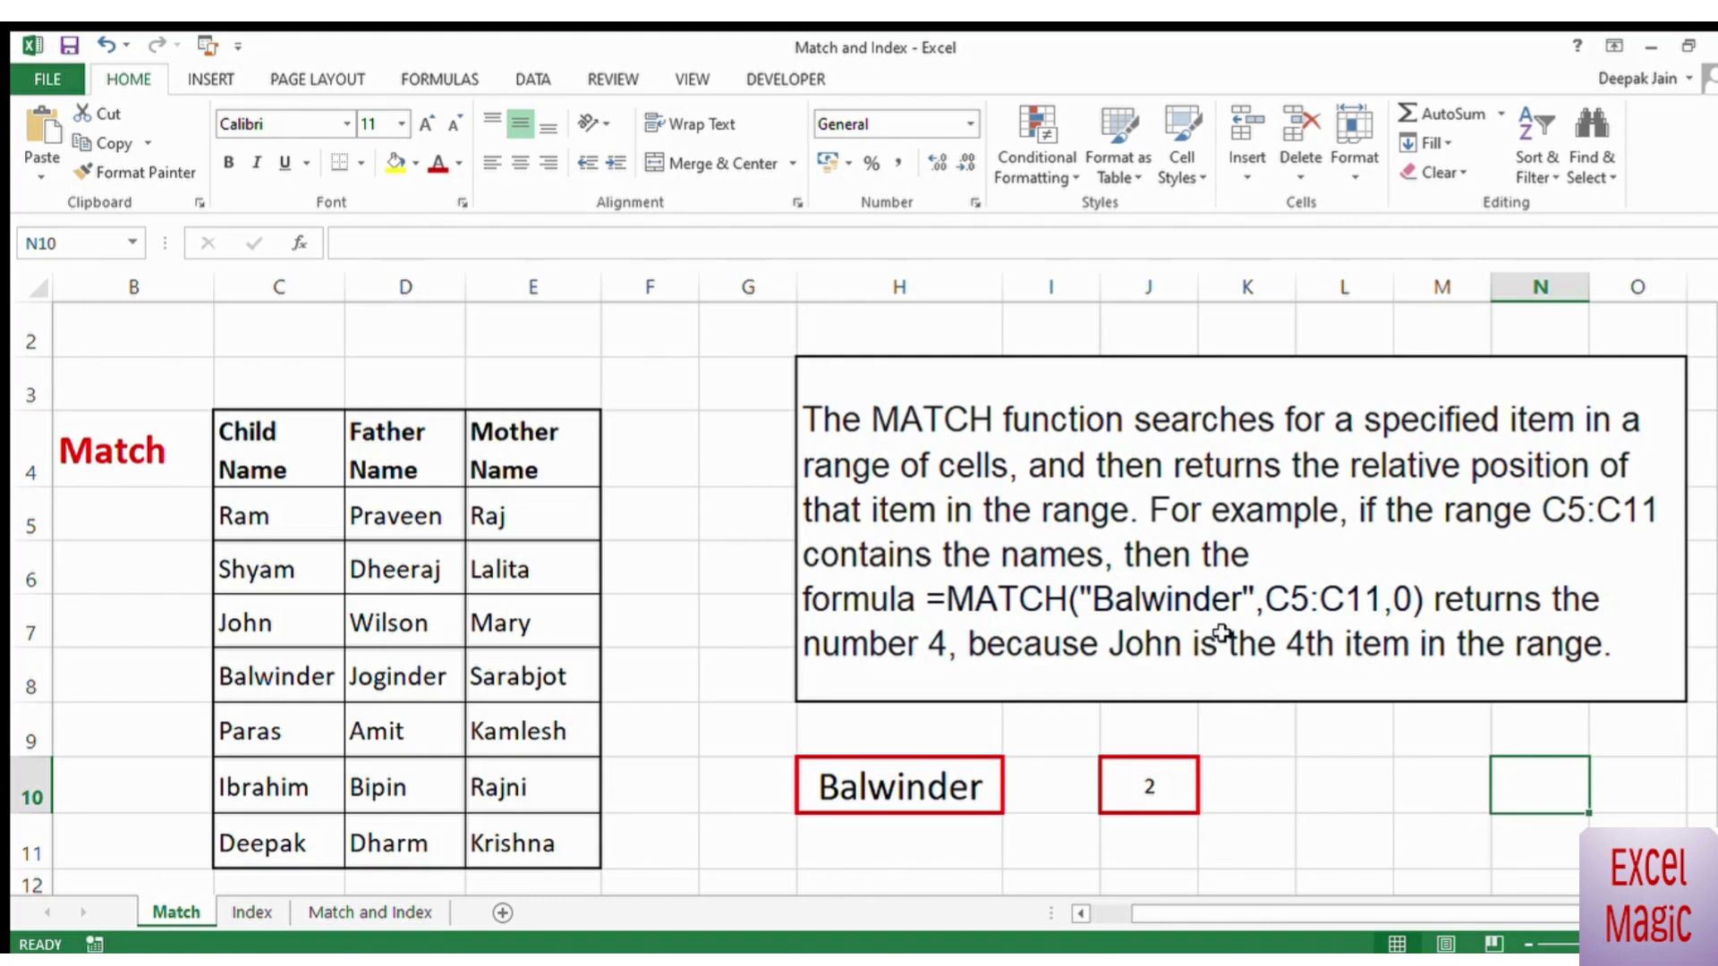
Step: Enter a MATCH formula in J10 that looks up the child name from C10, as quoted text, in C5:C11 with match type 0
{"action": "left_click_drag", "start_coordinate": [304, 508], "coordinate": [282, 846]}
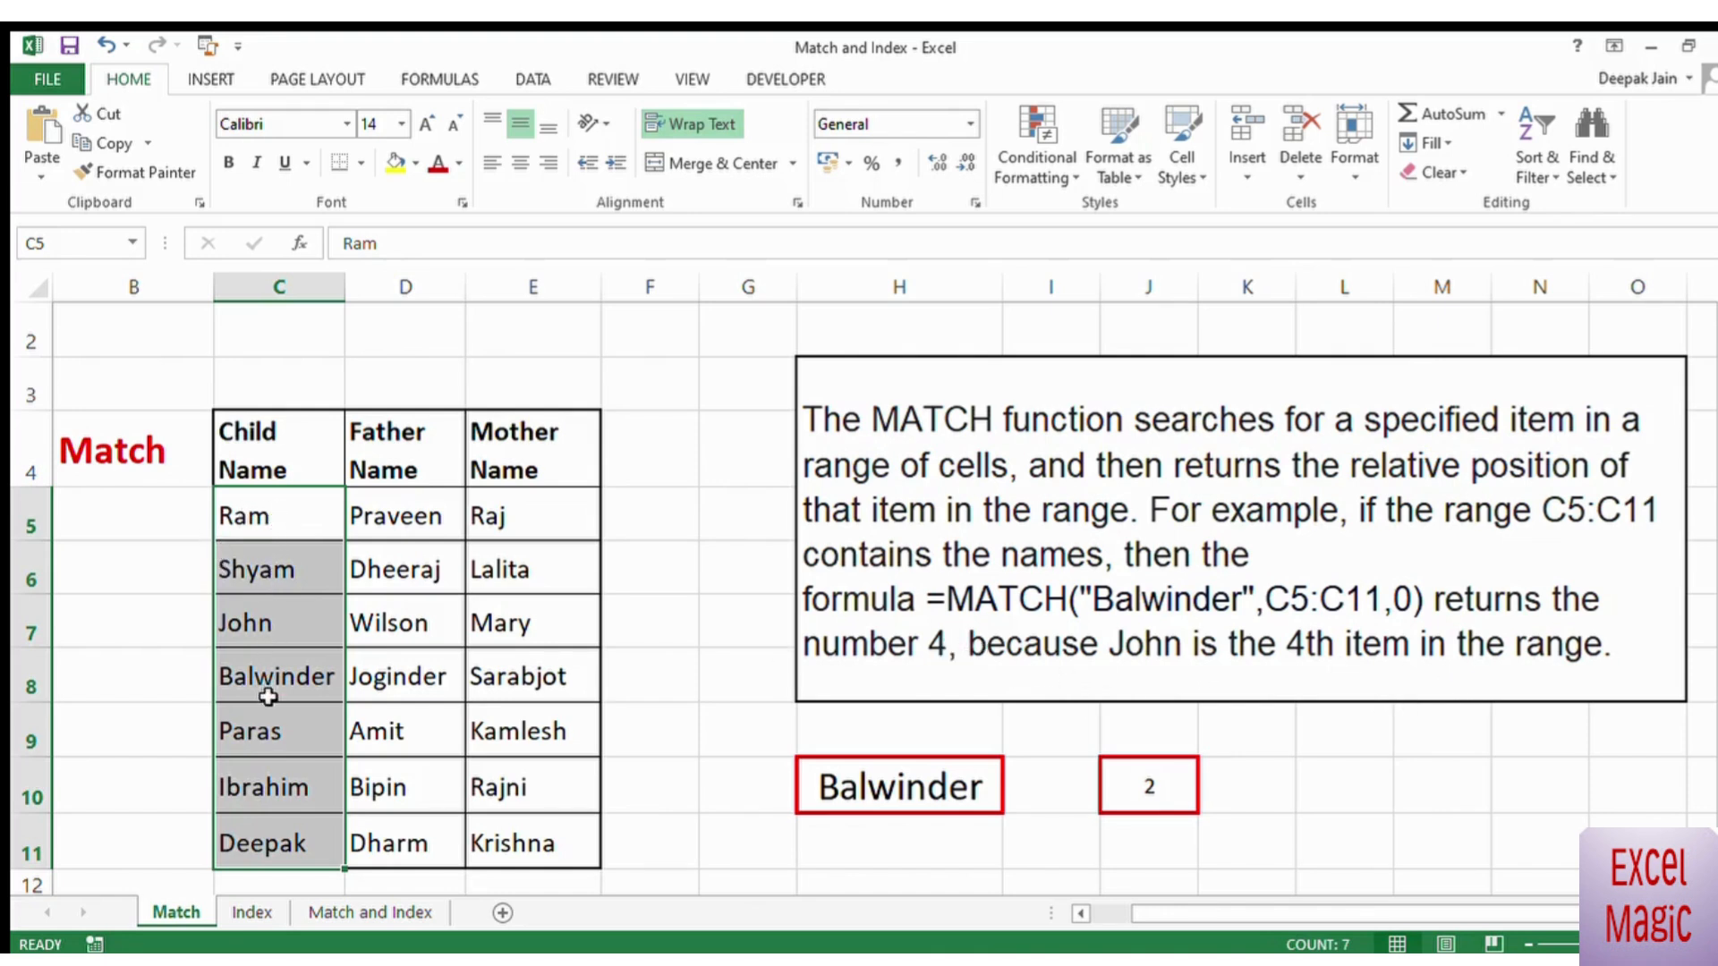
{"action": "left_click", "coordinate": [1248, 805]}
{"action": "left_click", "coordinate": [1154, 797]}
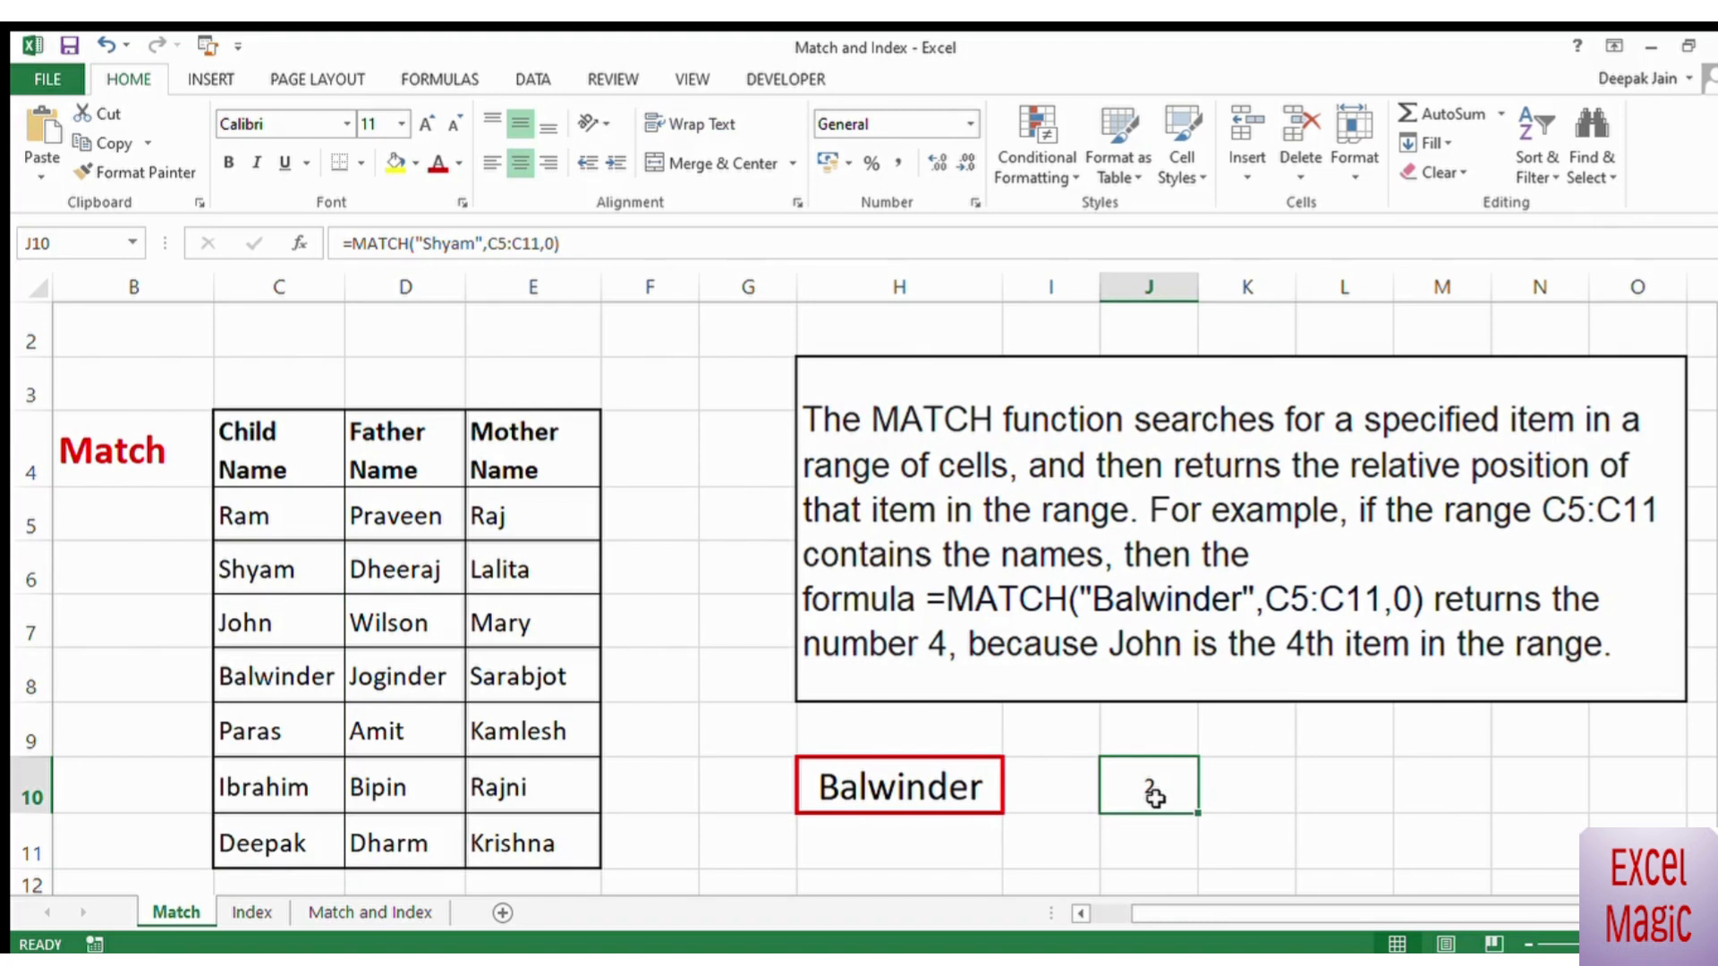
{"action": "type", "text": "="}
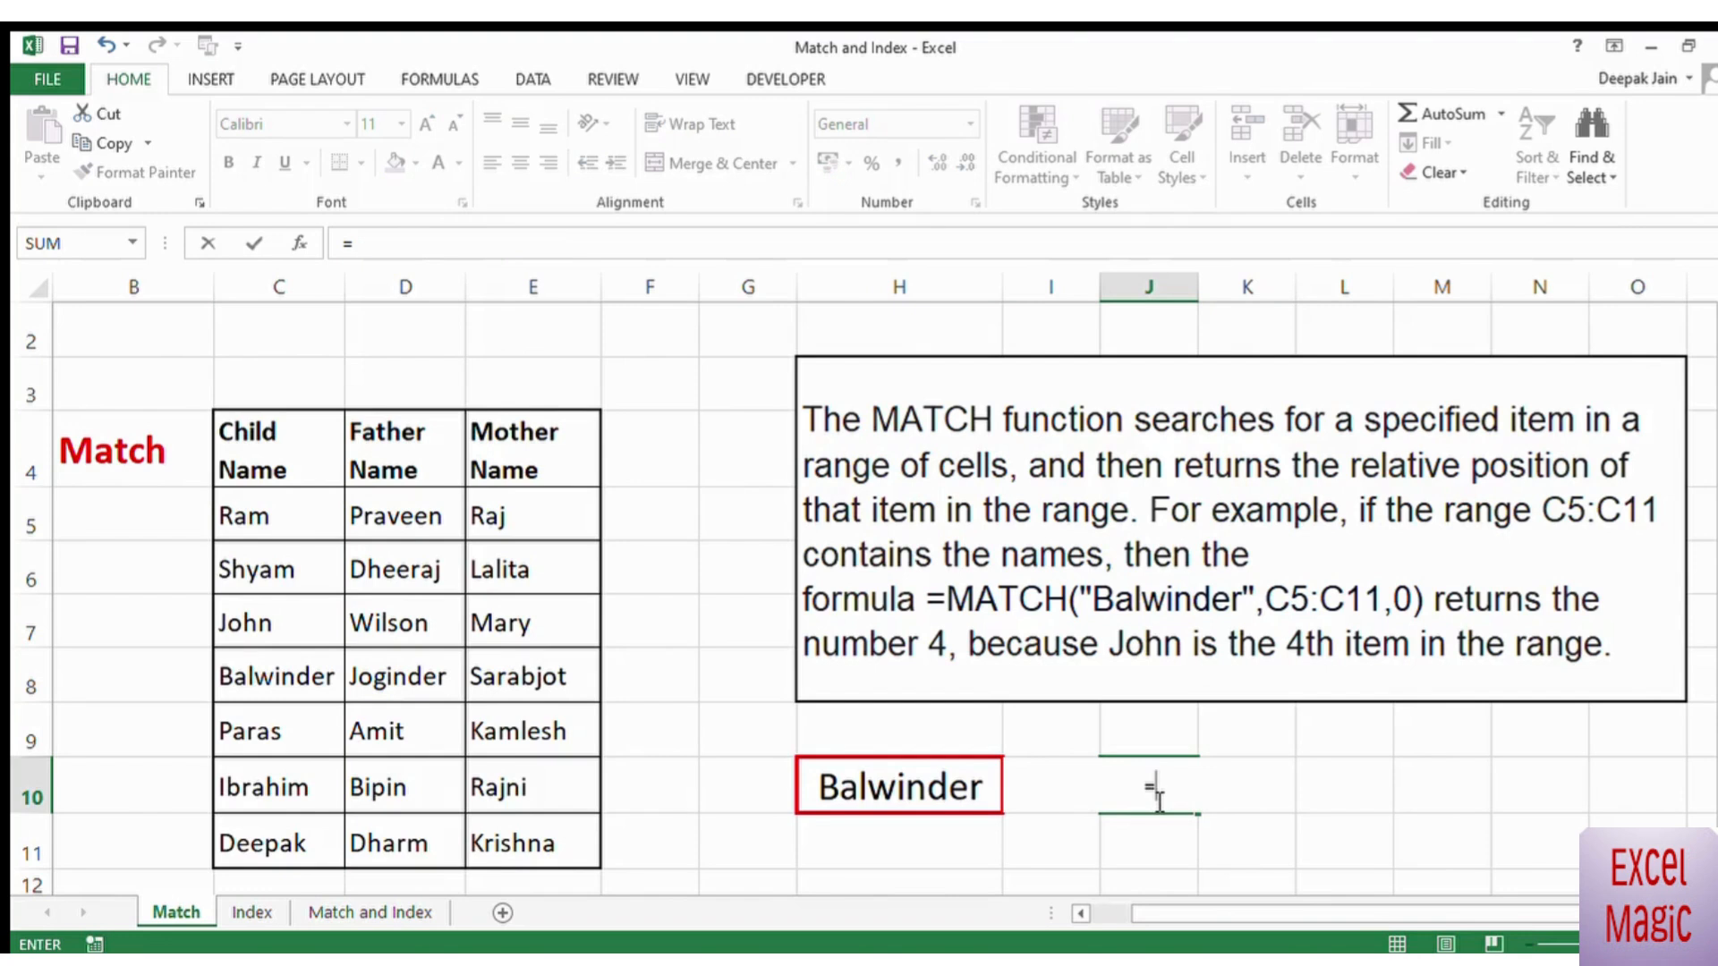
{"action": "type", "text": "match(\"In"}
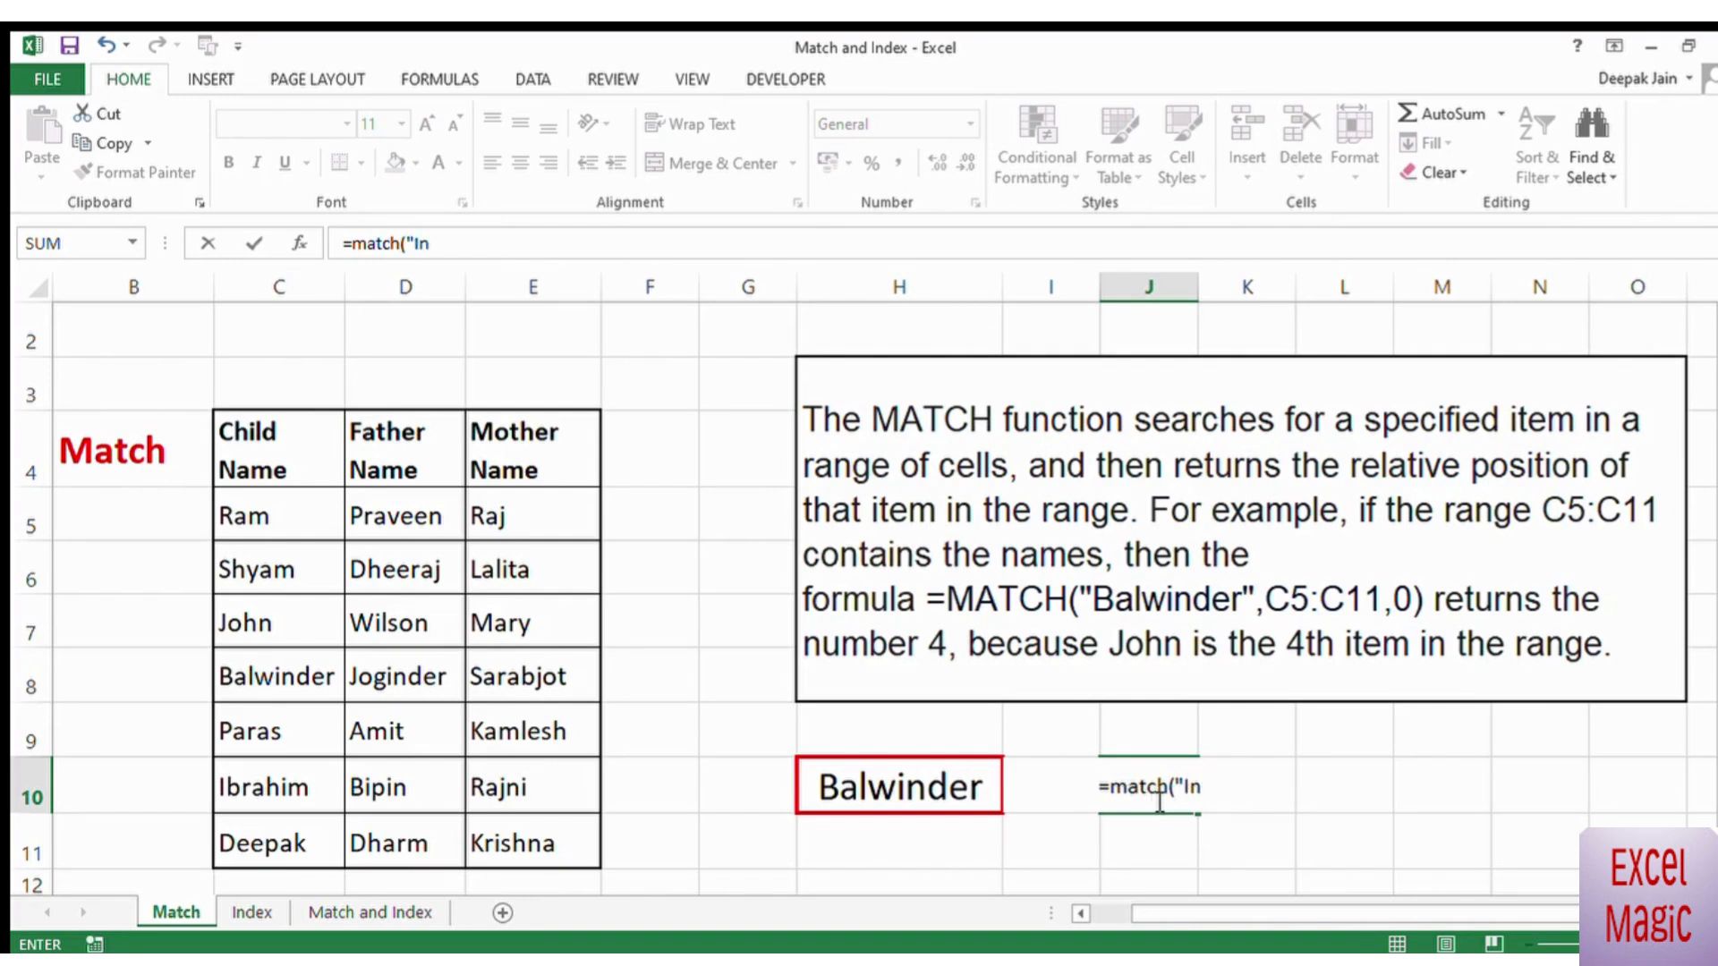
{"action": "key", "text": "BackSpace"}
{"action": "type", "text": "brahim\","}
{"action": "left_click_drag", "start_coordinate": [268, 518], "coordinate": [264, 855]}
{"action": "type", "text": ",0"}
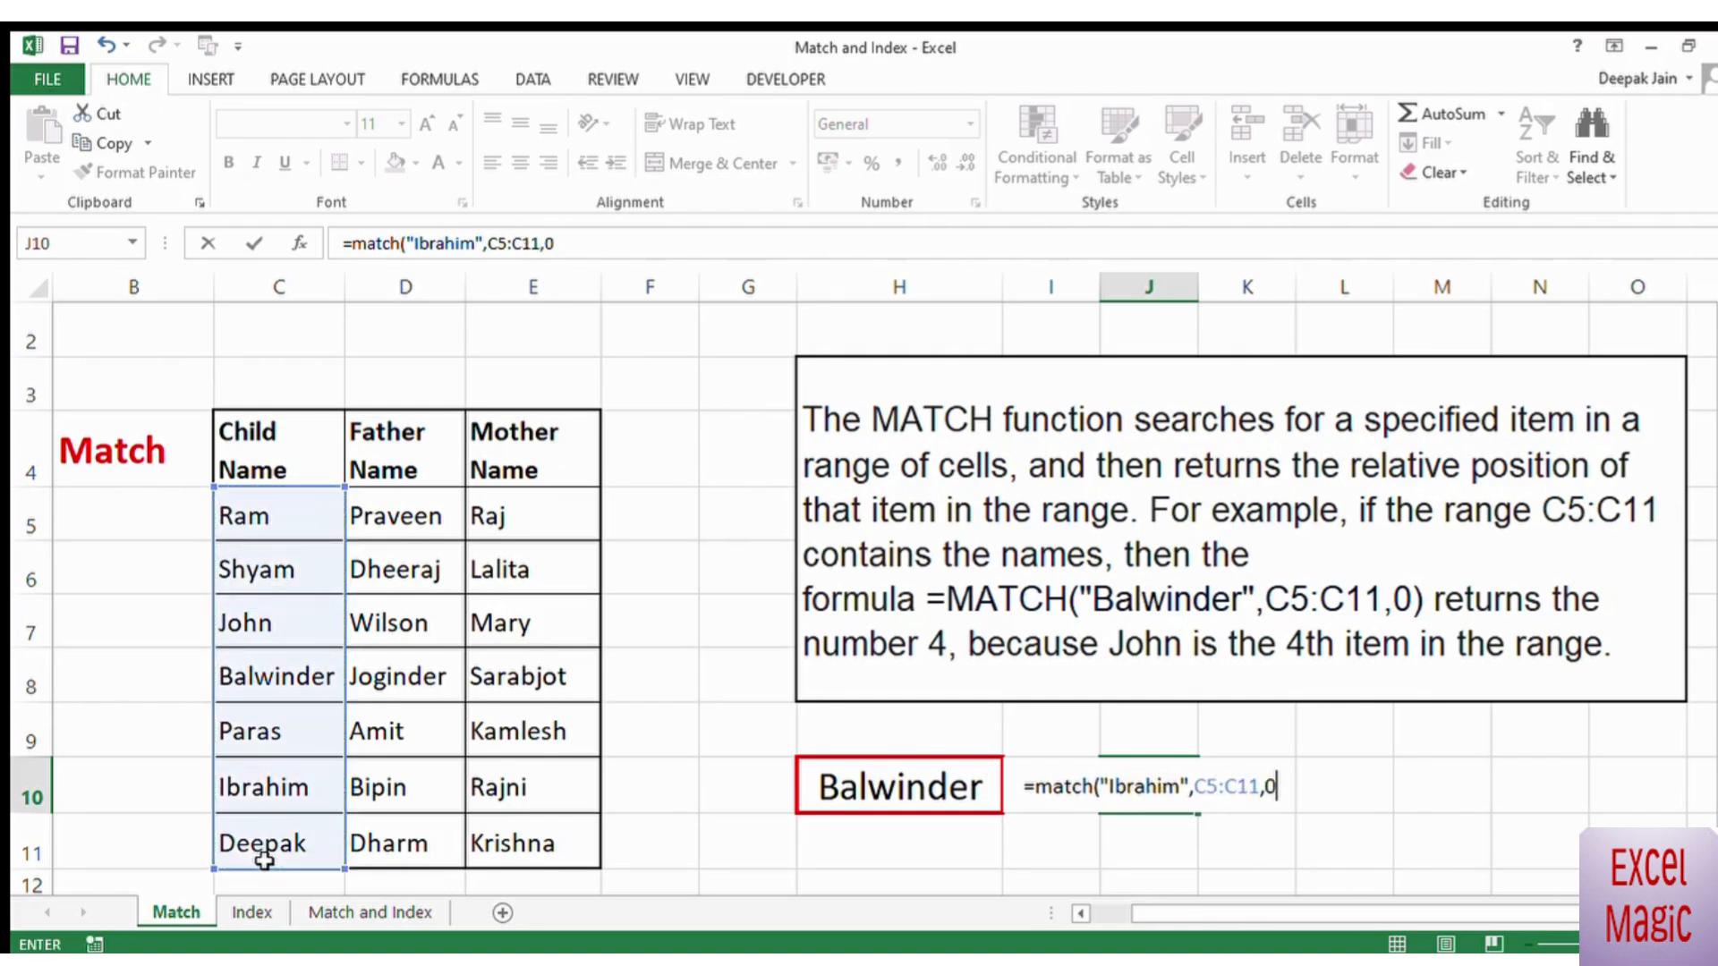
{"action": "type", "text": ")"}
{"action": "key", "text": "Return"}
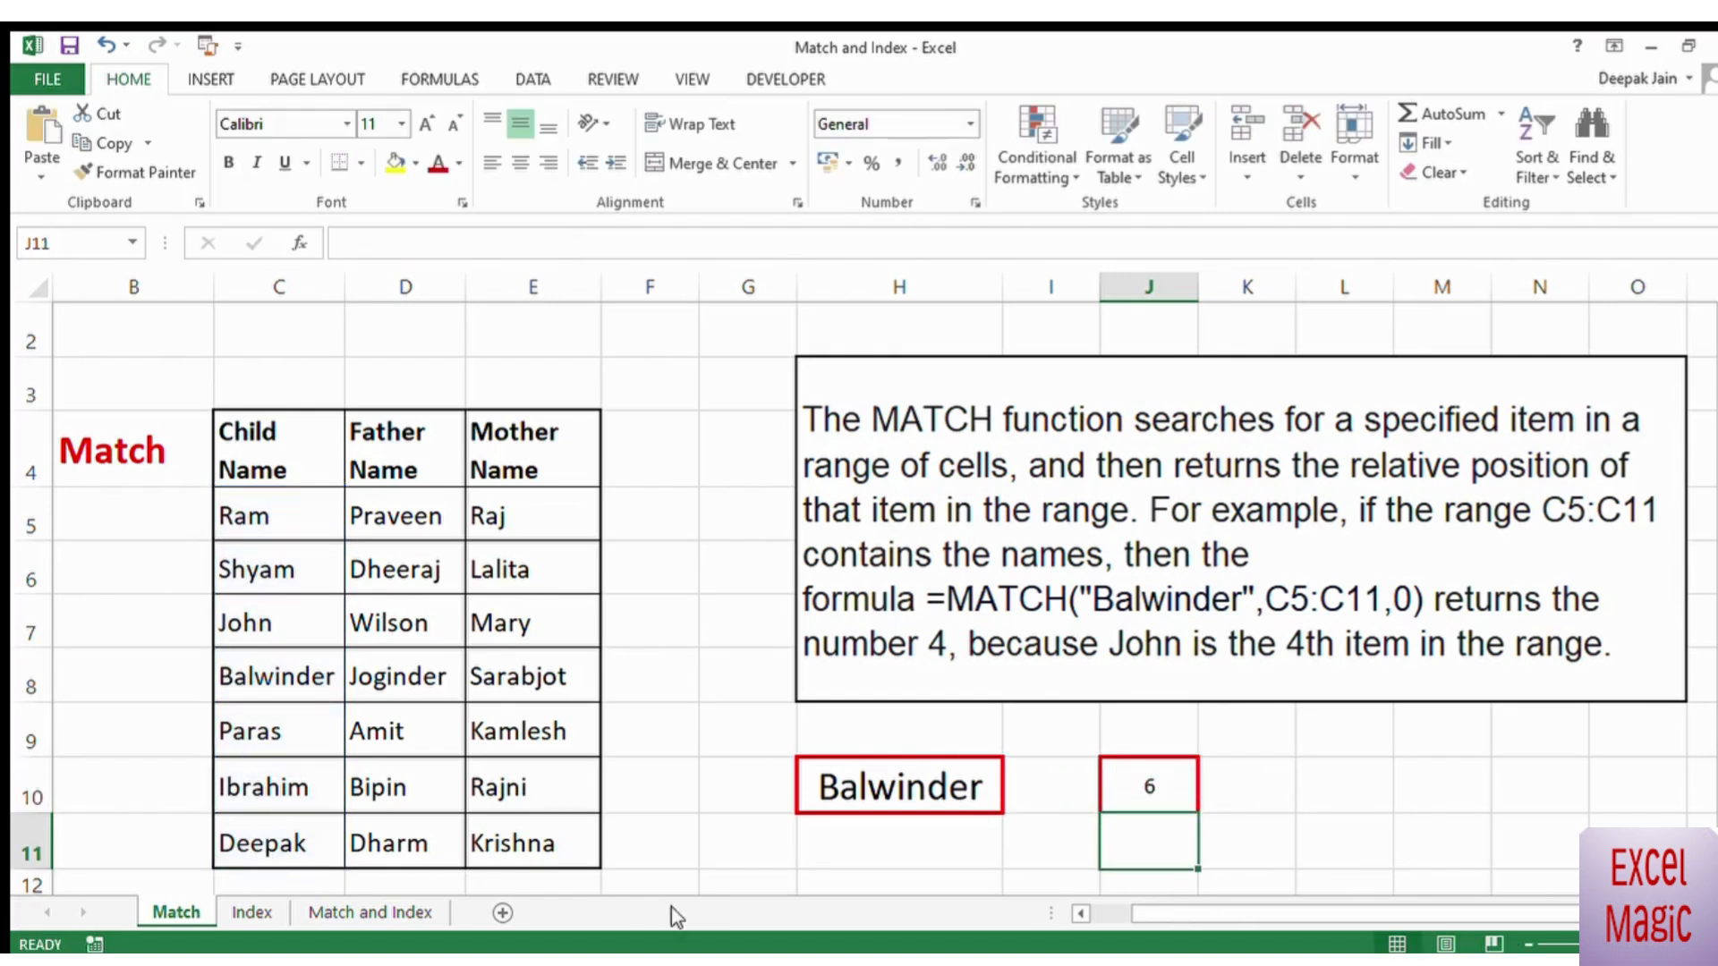
Step: Replace the lookup name in H10 with the sixth child name from the table (C10)
{"action": "left_click", "coordinate": [1157, 799]}
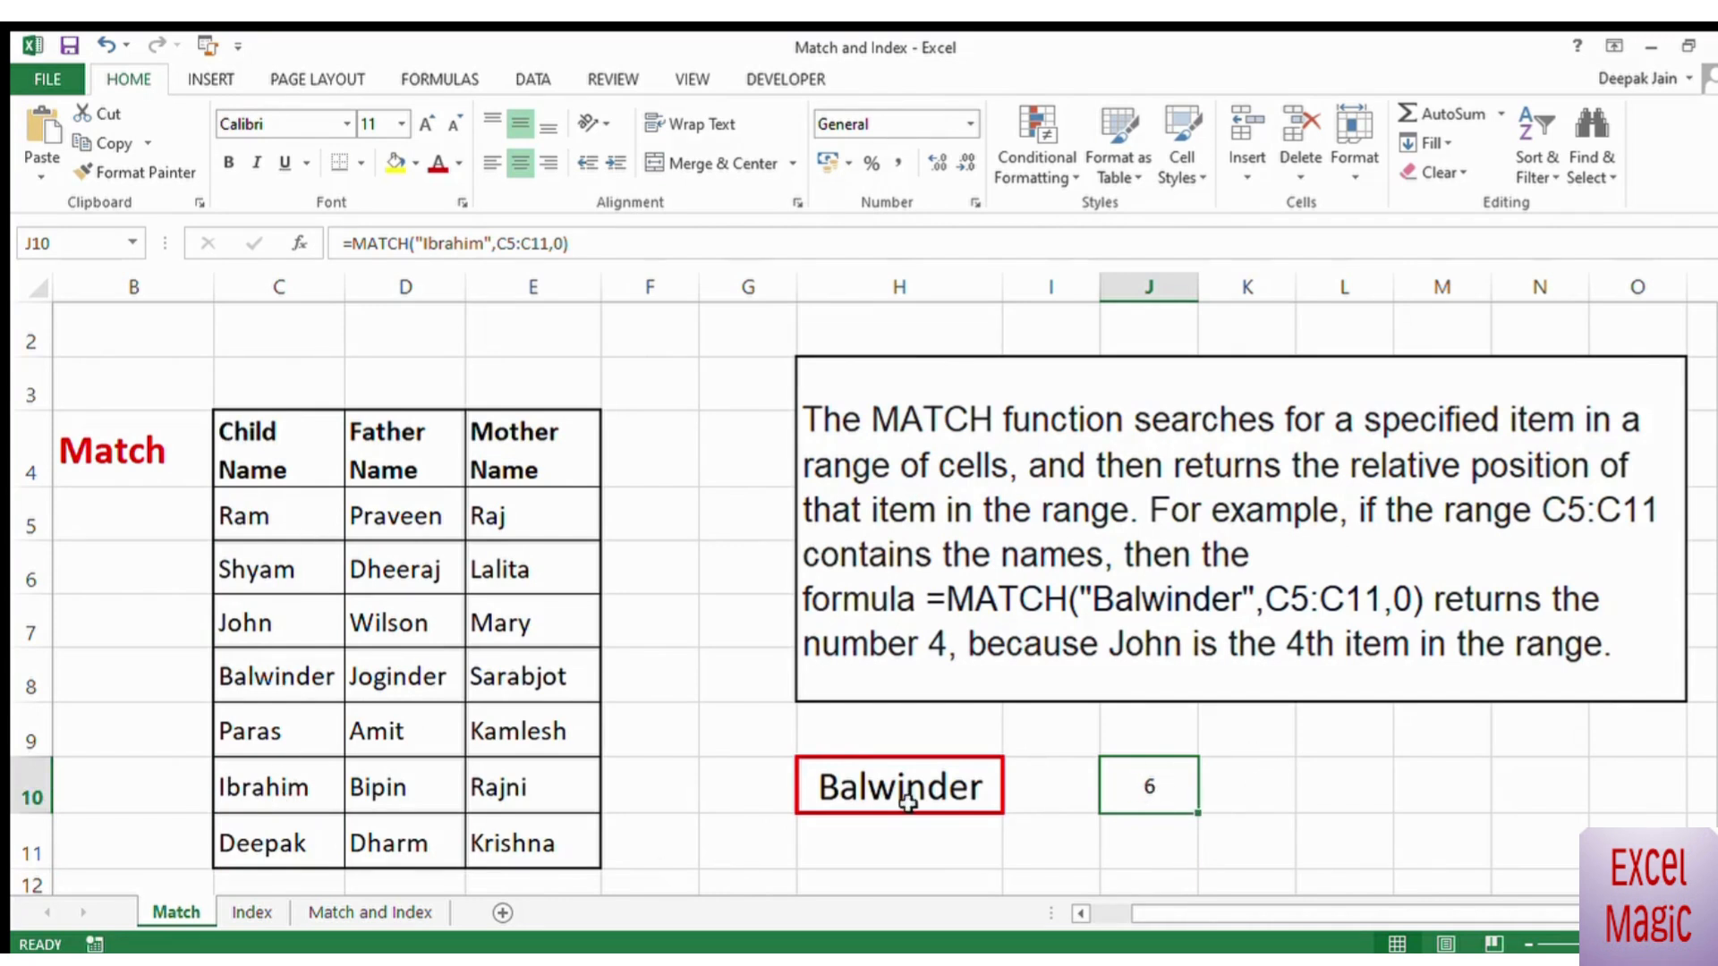
{"action": "left_click", "coordinate": [876, 801]}
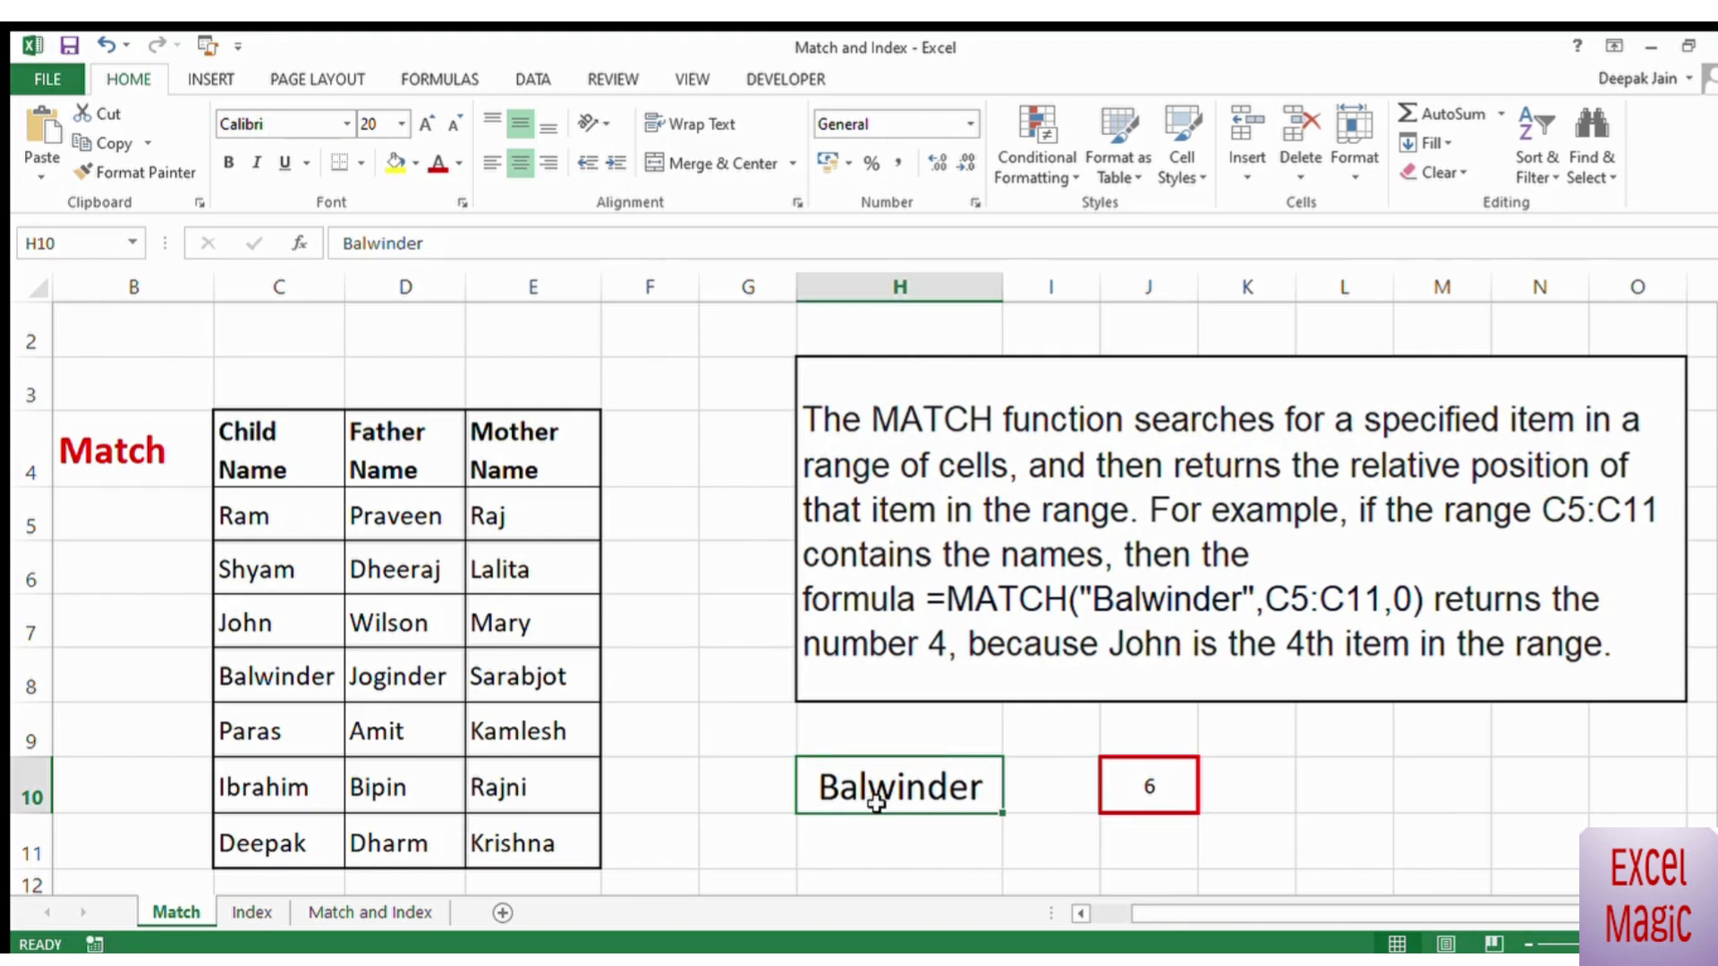
{"action": "type", "text": "Ibrahim"}
Step: Replace the formula in J10 with =MATCH(H10,C5:C11,0) so it uses the lookup name cell
{"action": "left_click", "coordinate": [1148, 784]}
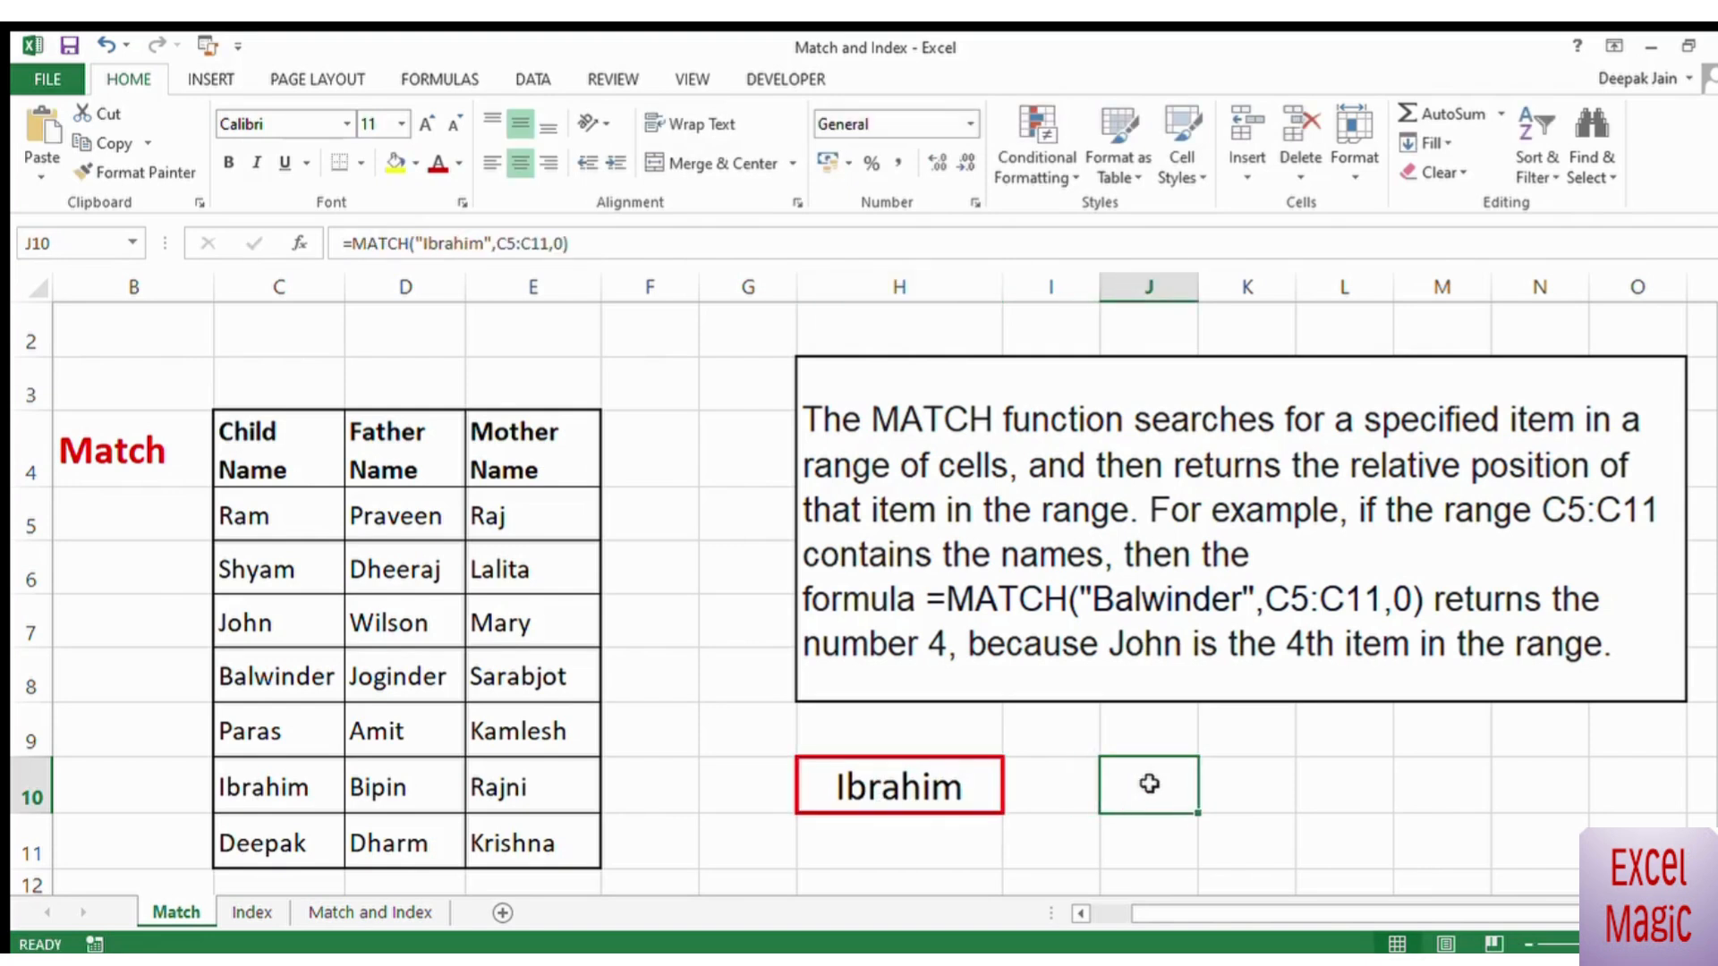
{"action": "type", "text": "=ma"}
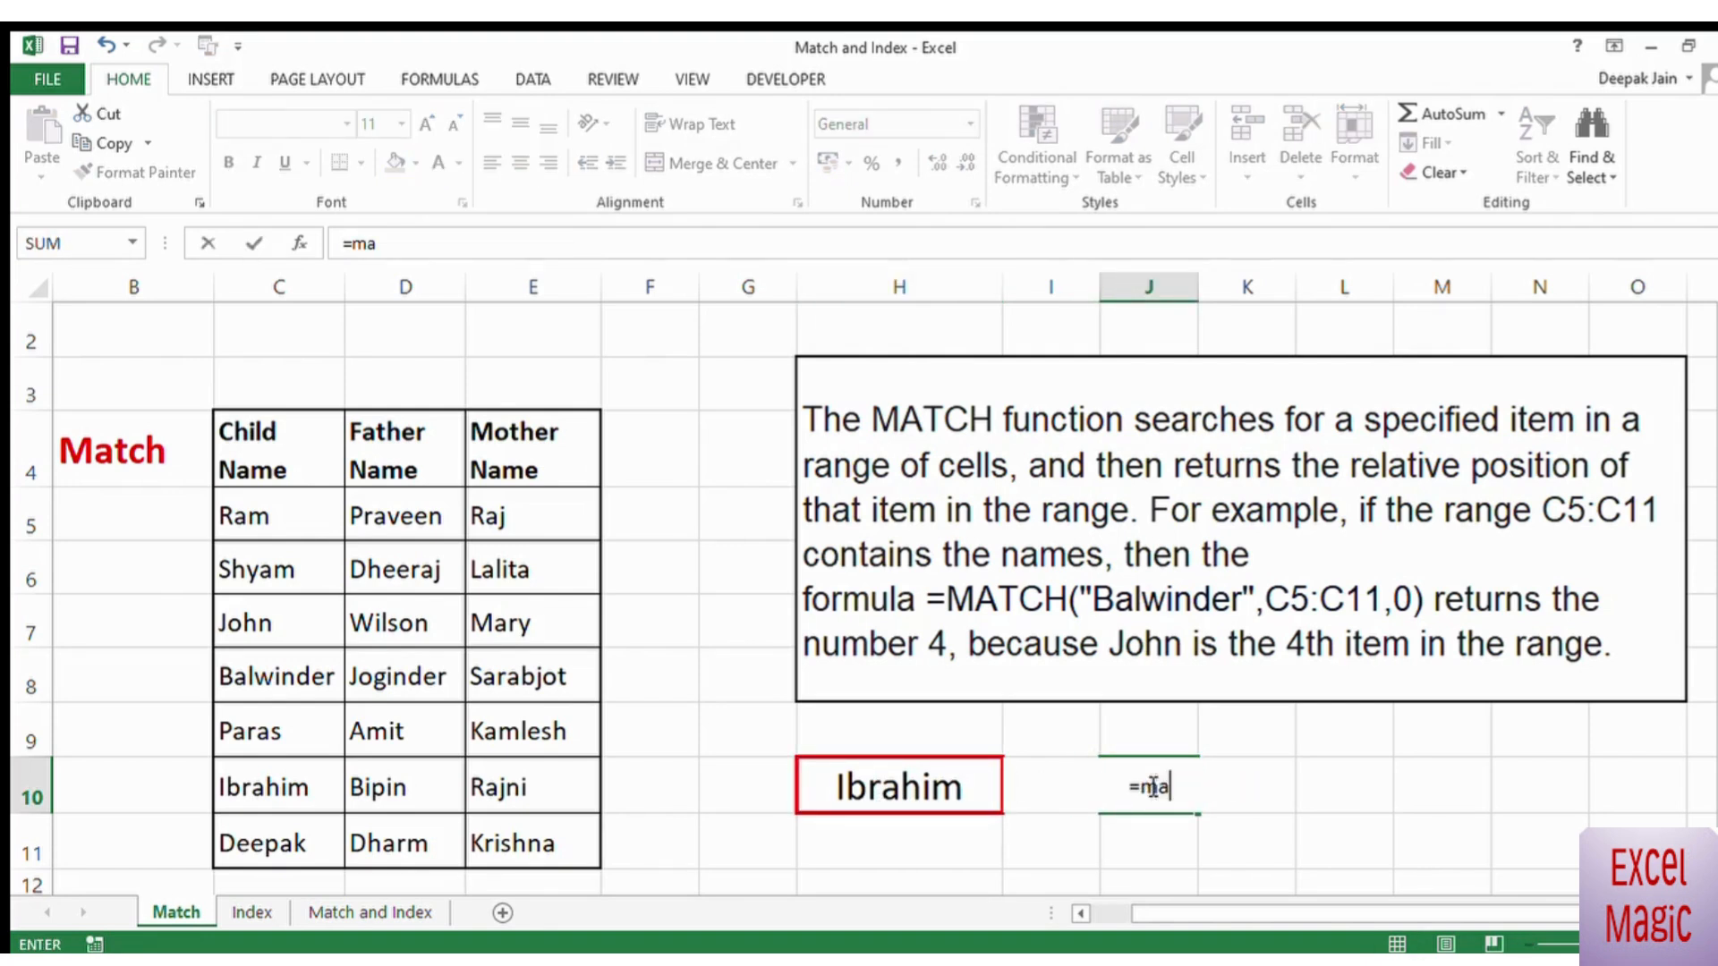
{"action": "type", "text": "tch("}
{"action": "left_click", "coordinate": [907, 789]}
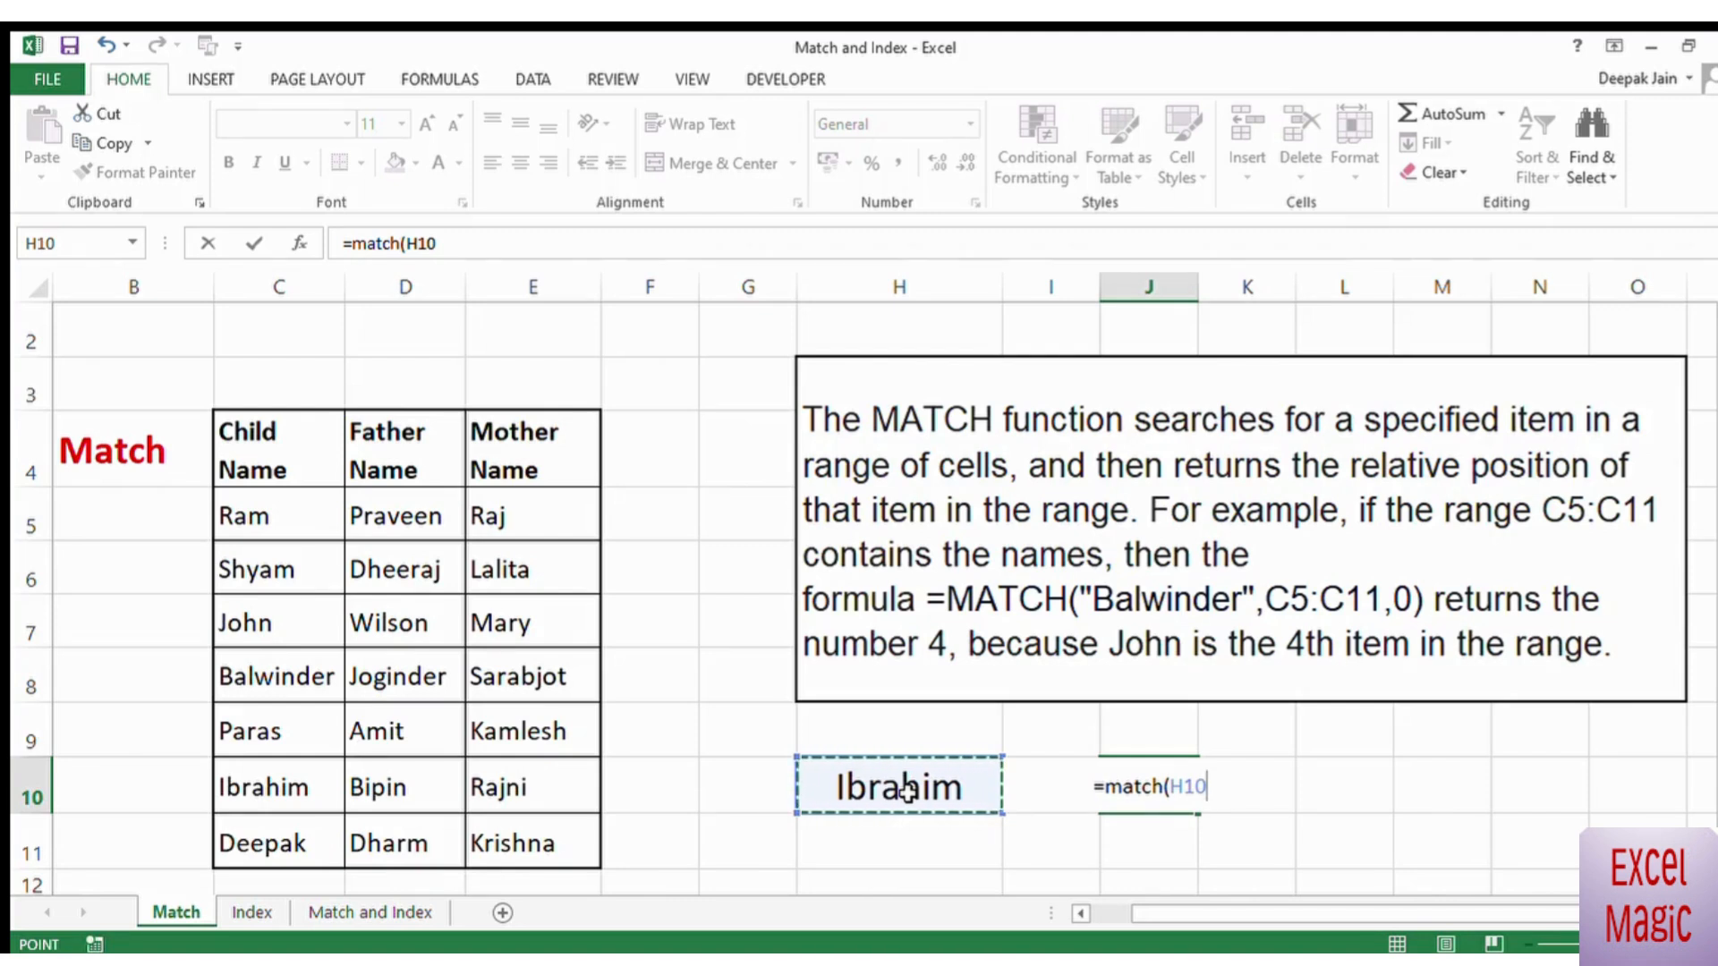
{"action": "type", "text": ","}
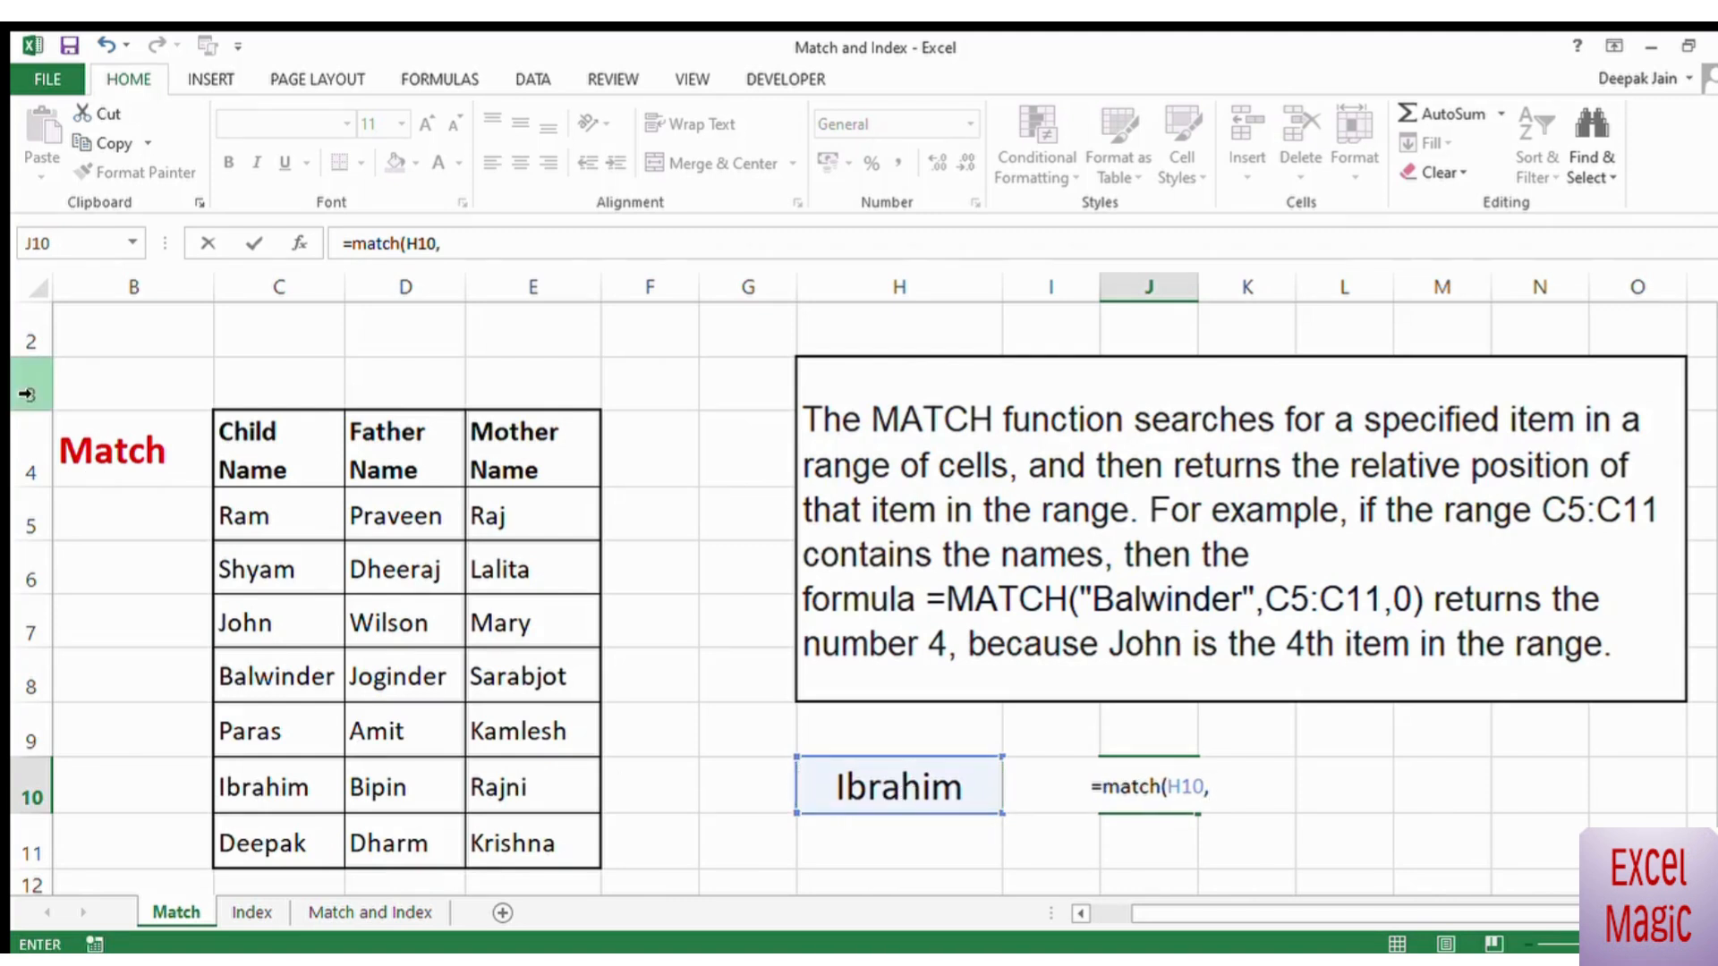
{"action": "left_click_drag", "start_coordinate": [261, 505], "coordinate": [247, 833]}
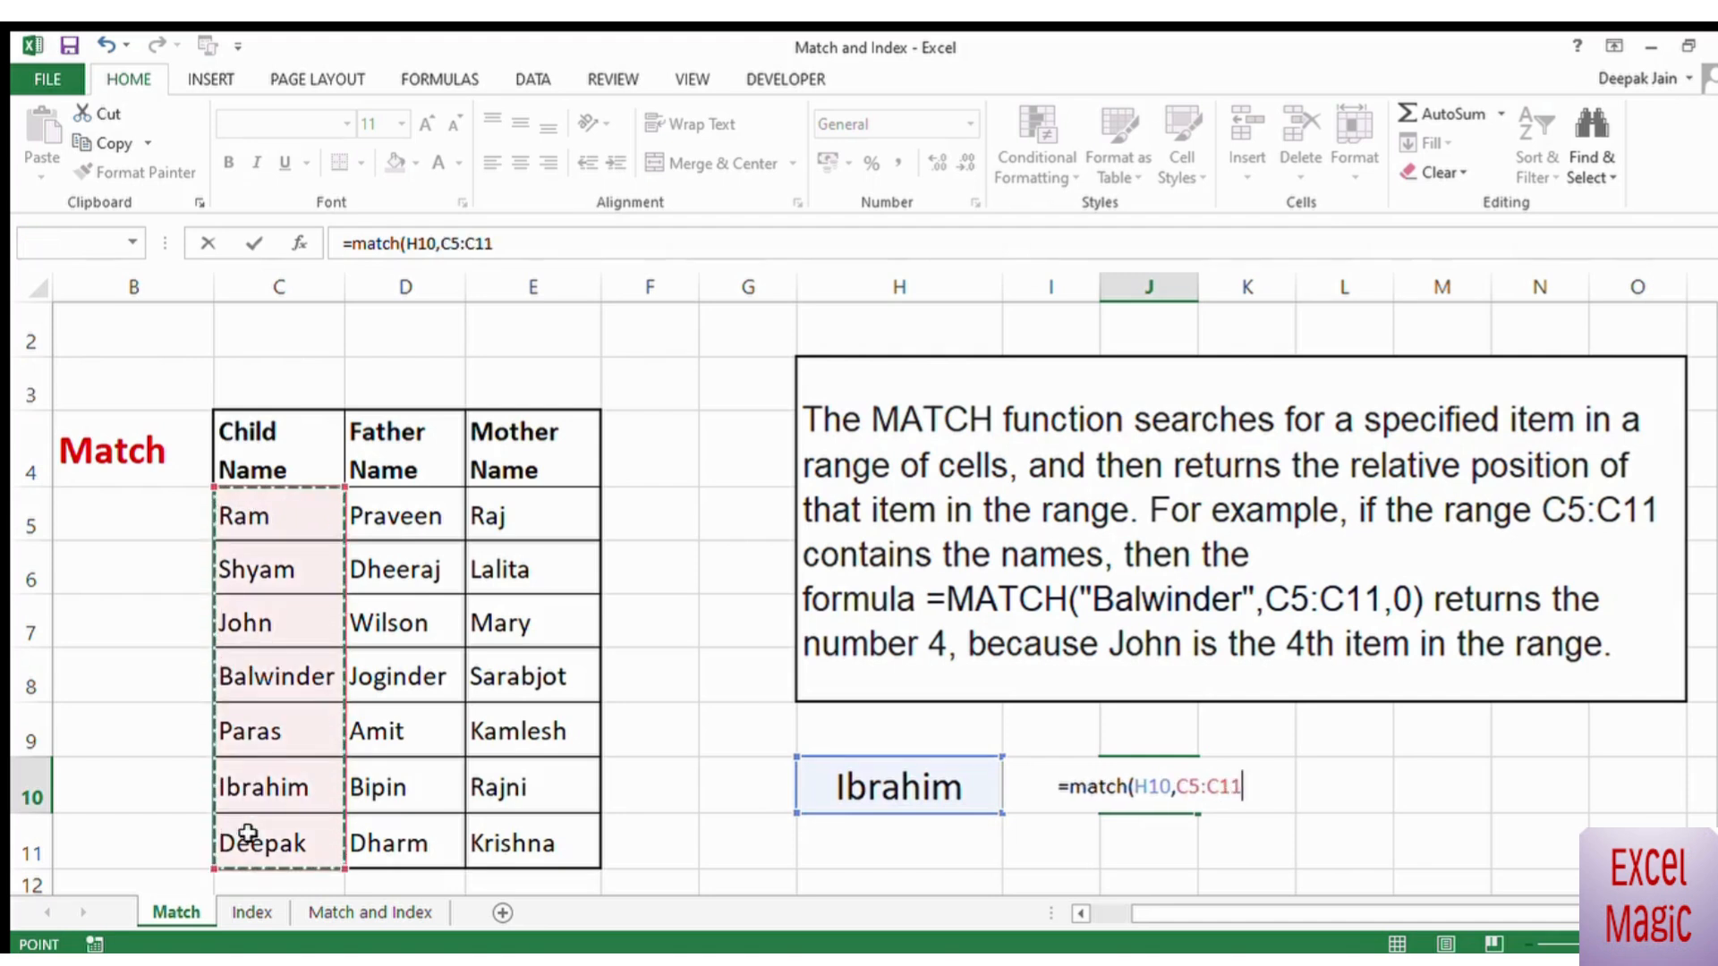
{"action": "type", "text": ",0"}
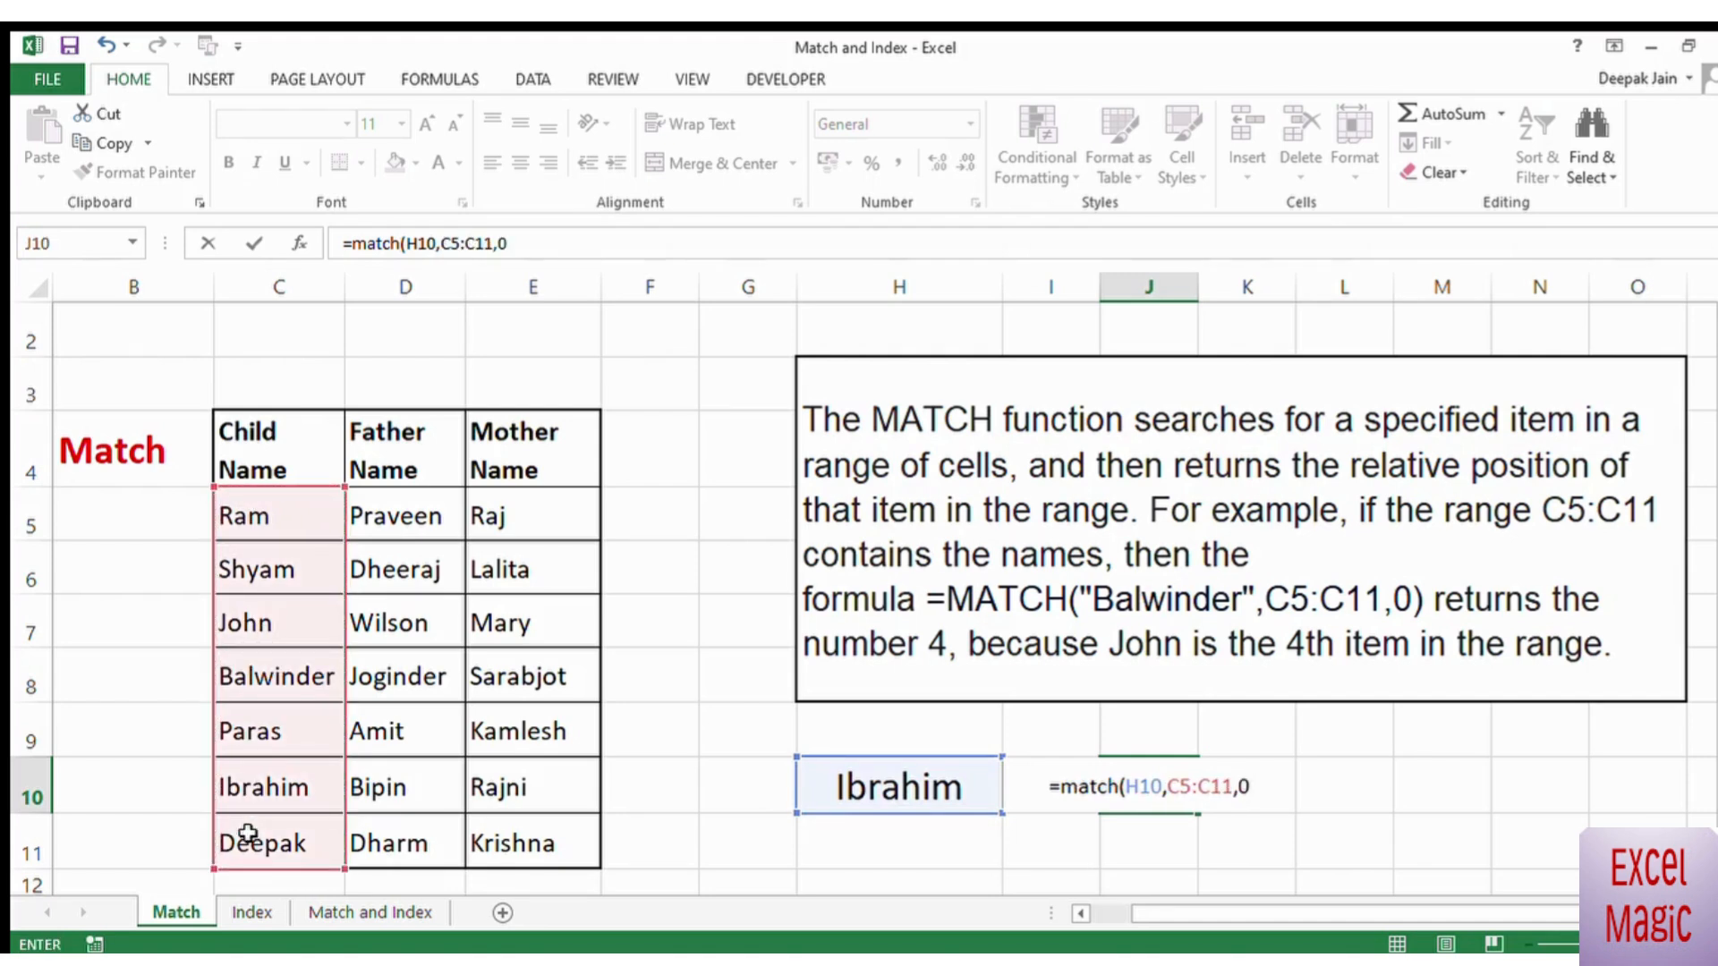
{"action": "type", "text": ")"}
{"action": "key", "text": "Return"}
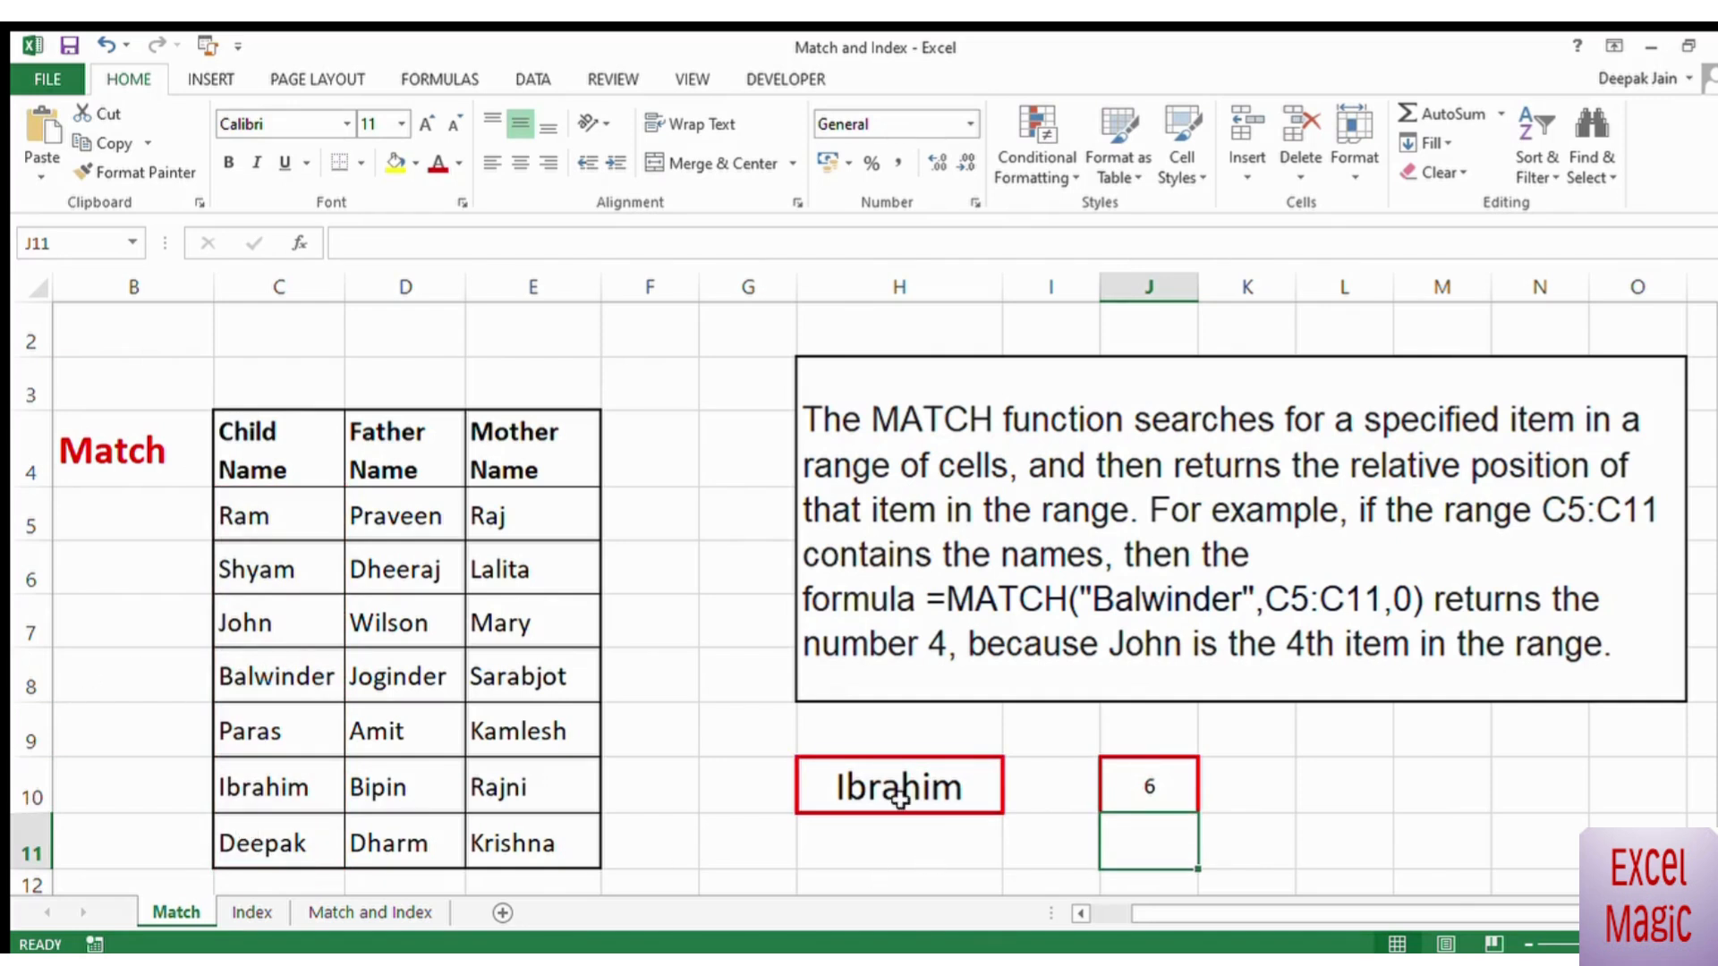
Step: Change the lookup name in H10 to the fifth child name from the table (C9) and check the formula cell J10
{"action": "left_click", "coordinate": [899, 798]}
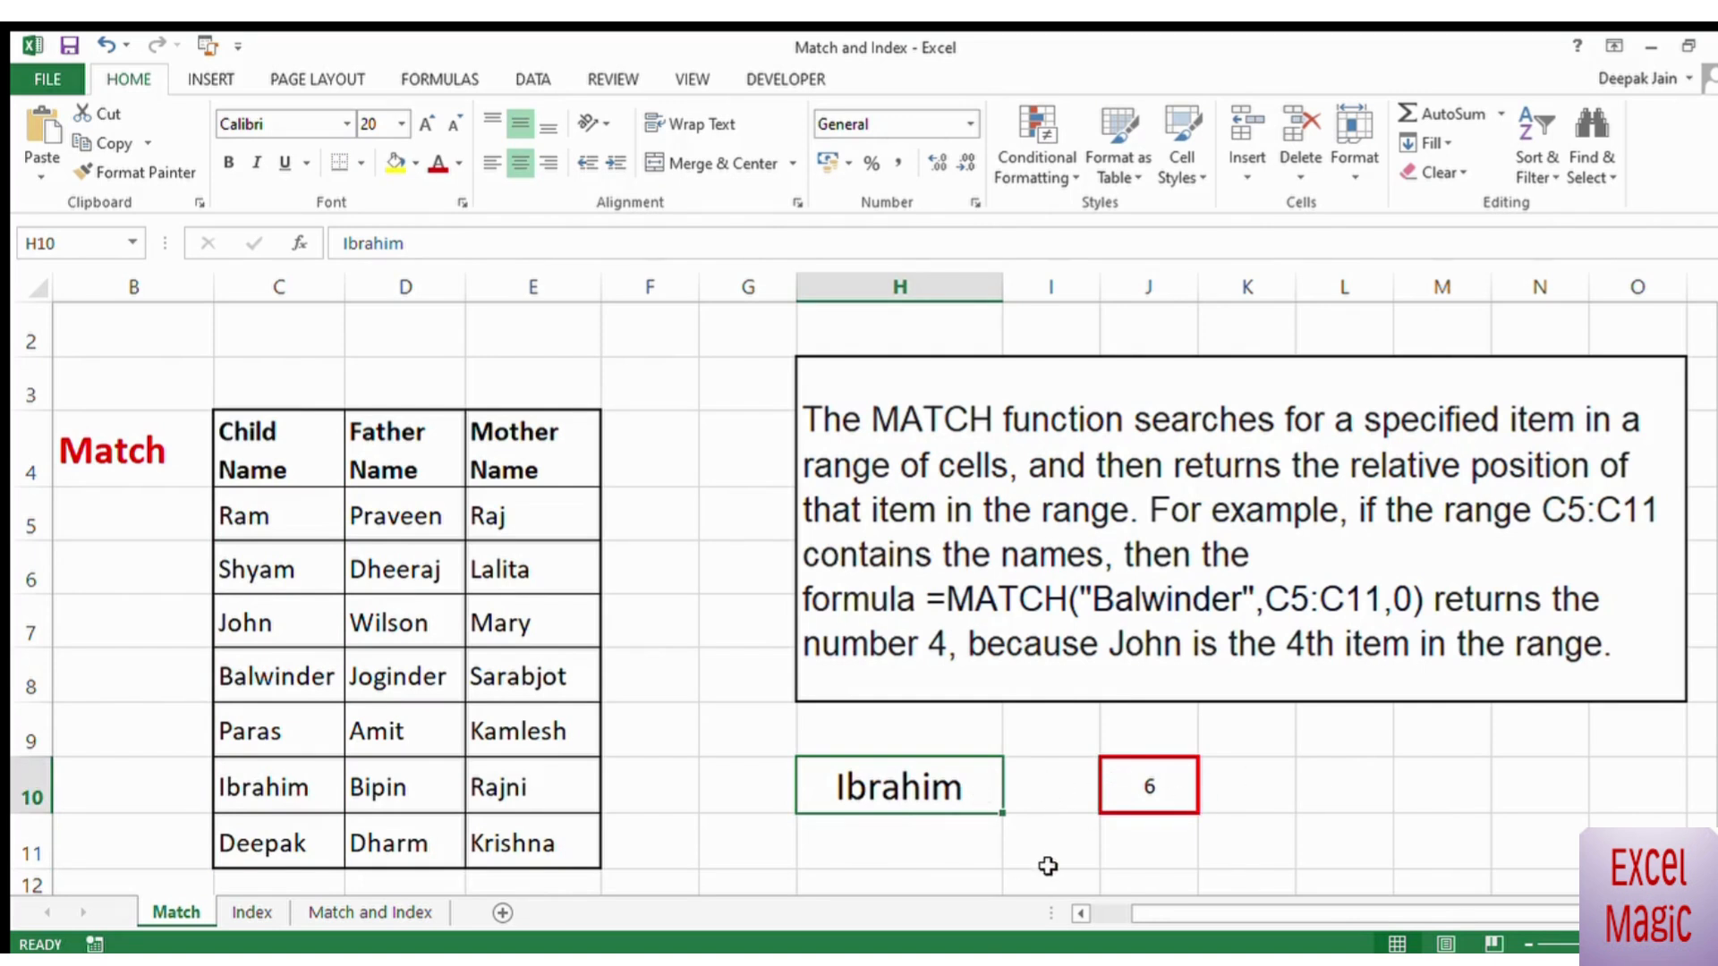
{"action": "type", "text": "Paras"}
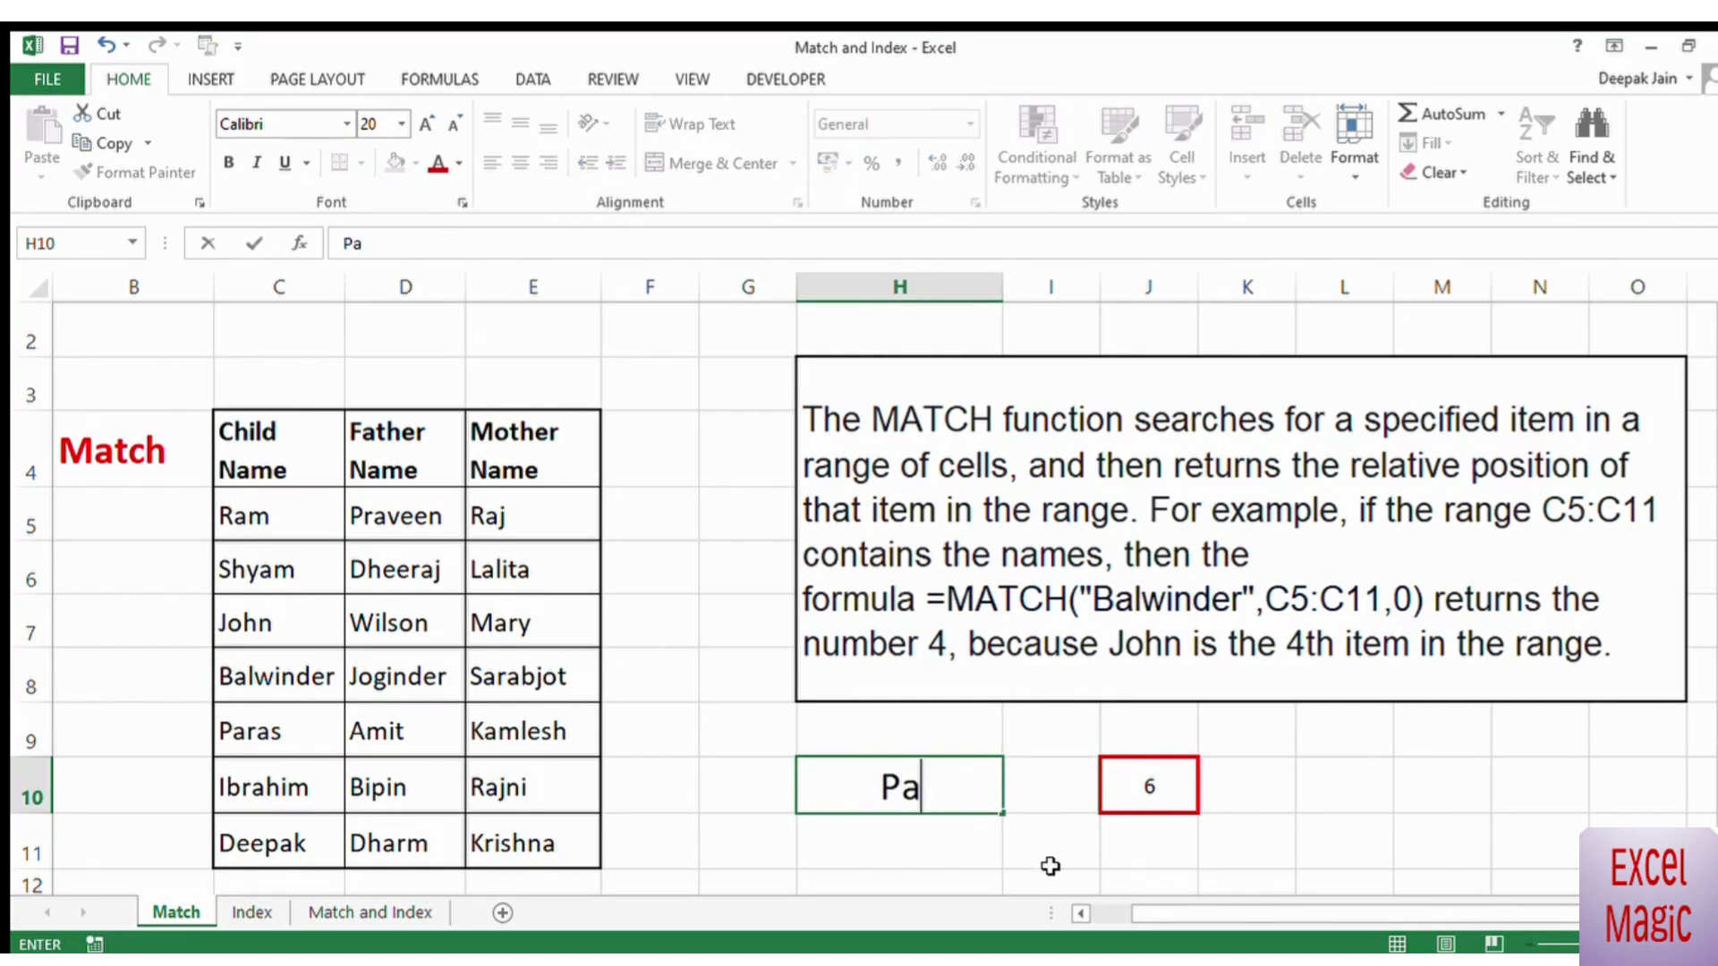
{"action": "key", "text": "Return"}
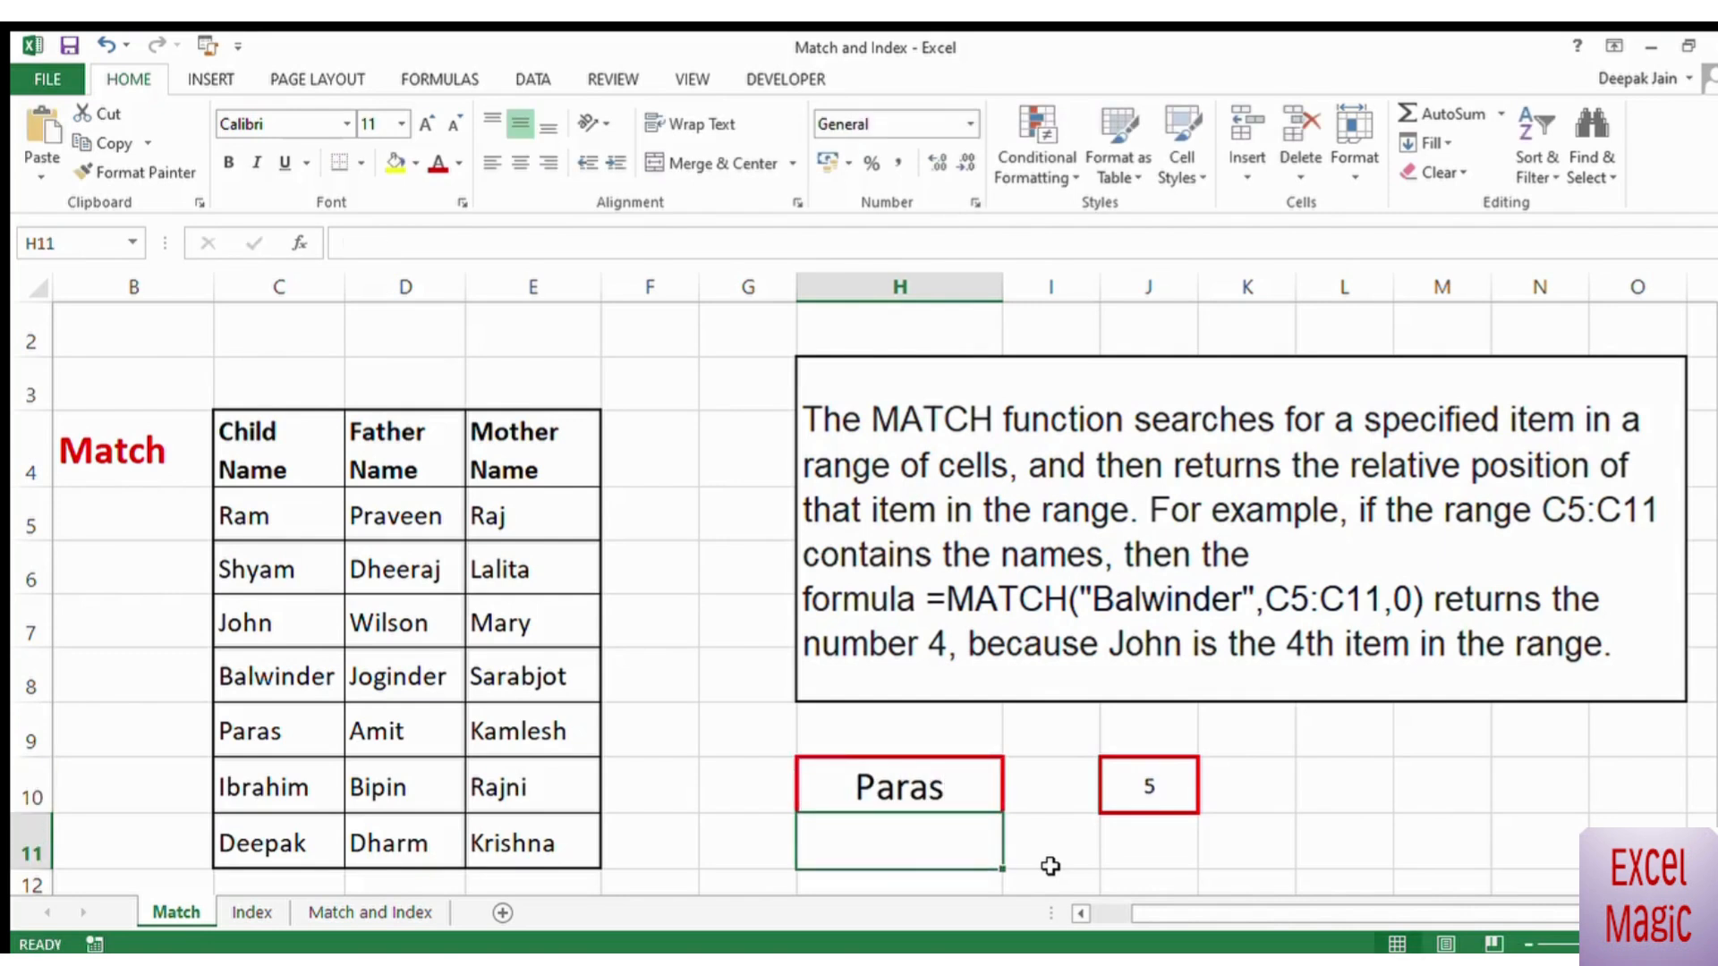
{"action": "left_click", "coordinate": [1162, 788]}
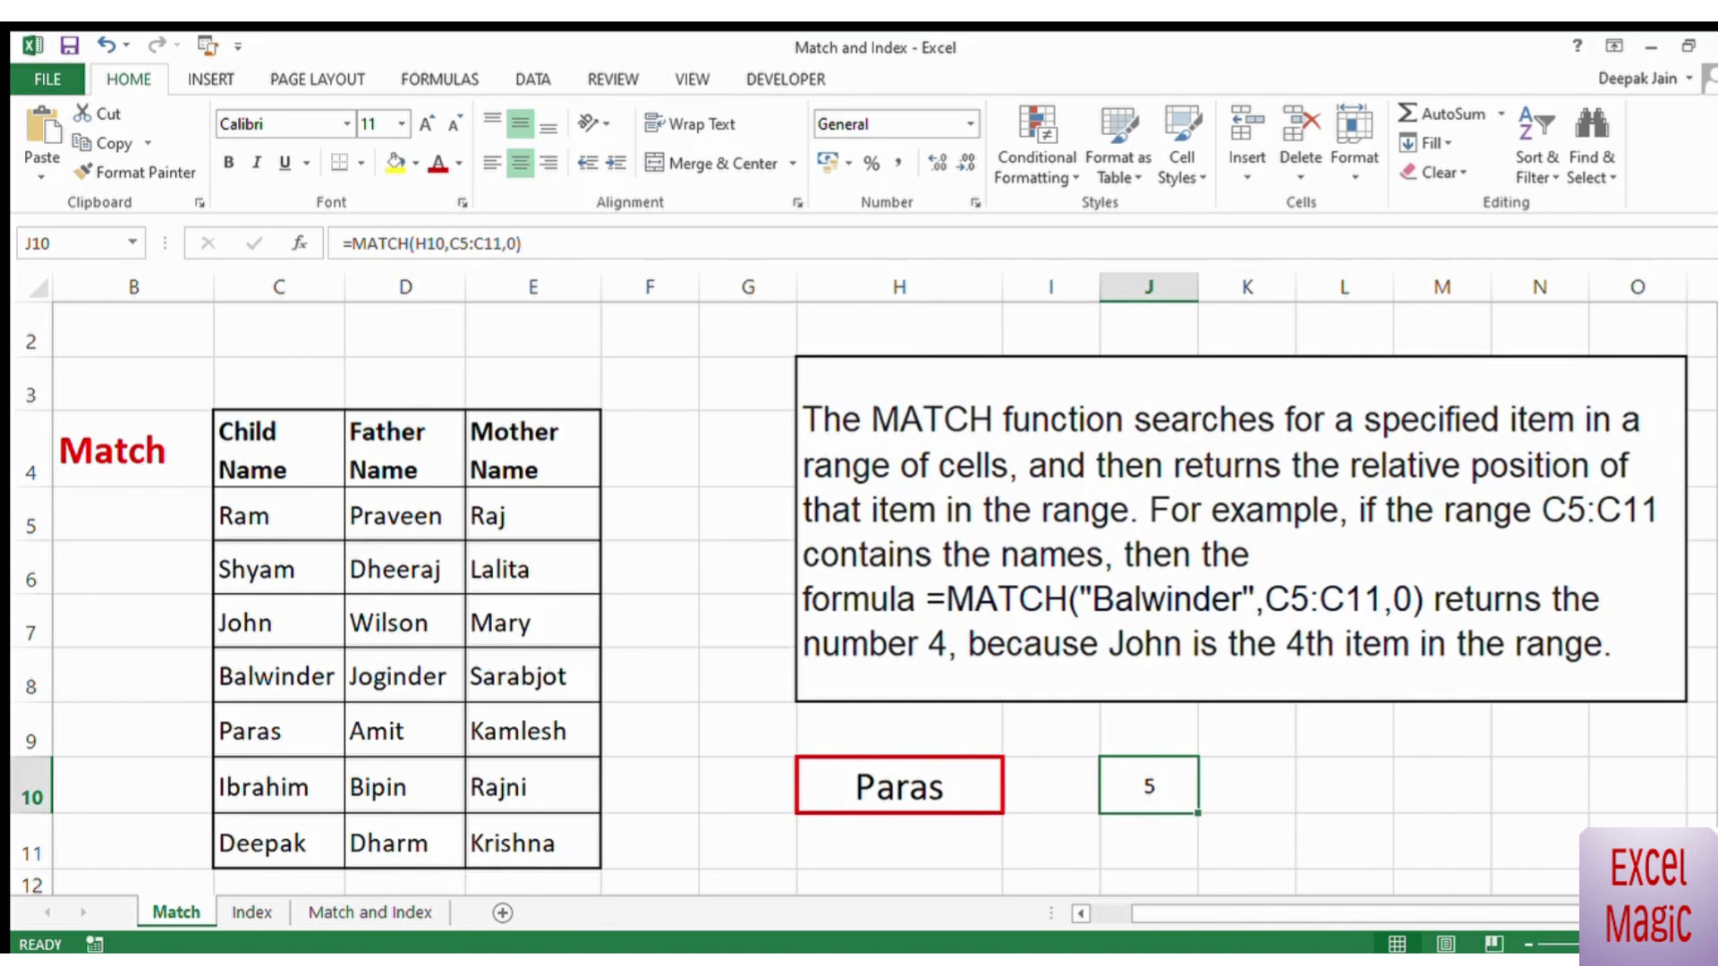
Step: Set the lookup name in H10 to the fourth child name from the table (C8)
{"action": "type", "text": "B"}
{"action": "key", "text": "Escape"}
{"action": "left_click", "coordinate": [836, 790]}
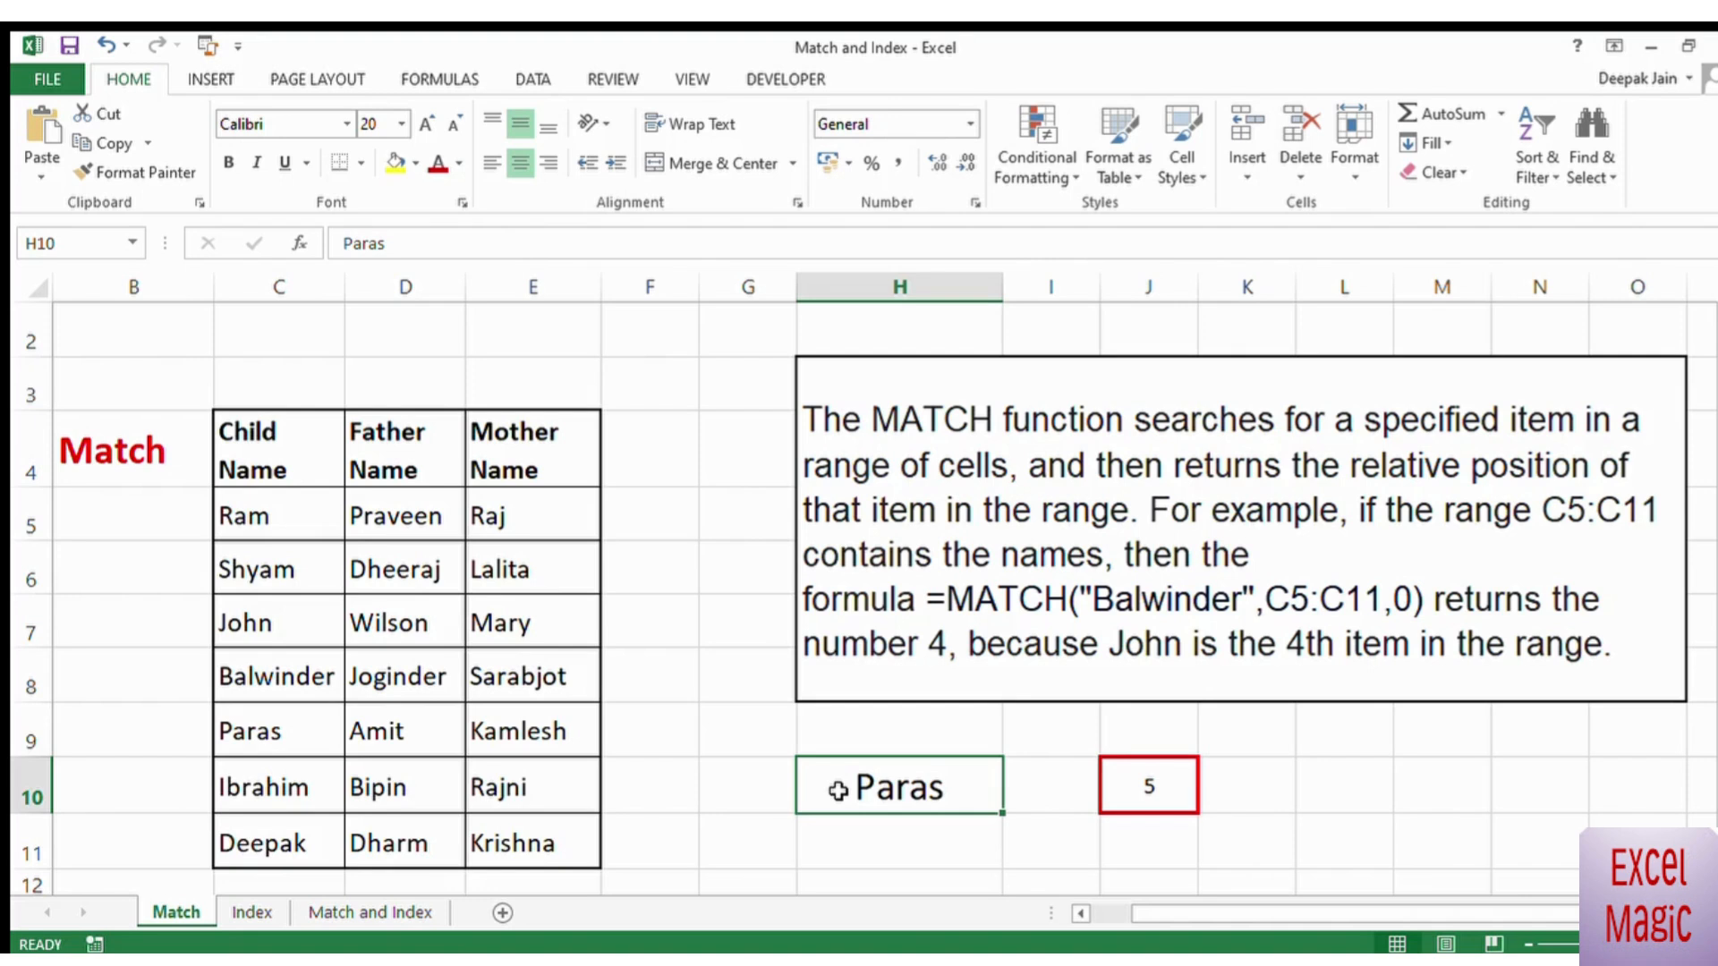
{"action": "type", "text": "Balwinder"}
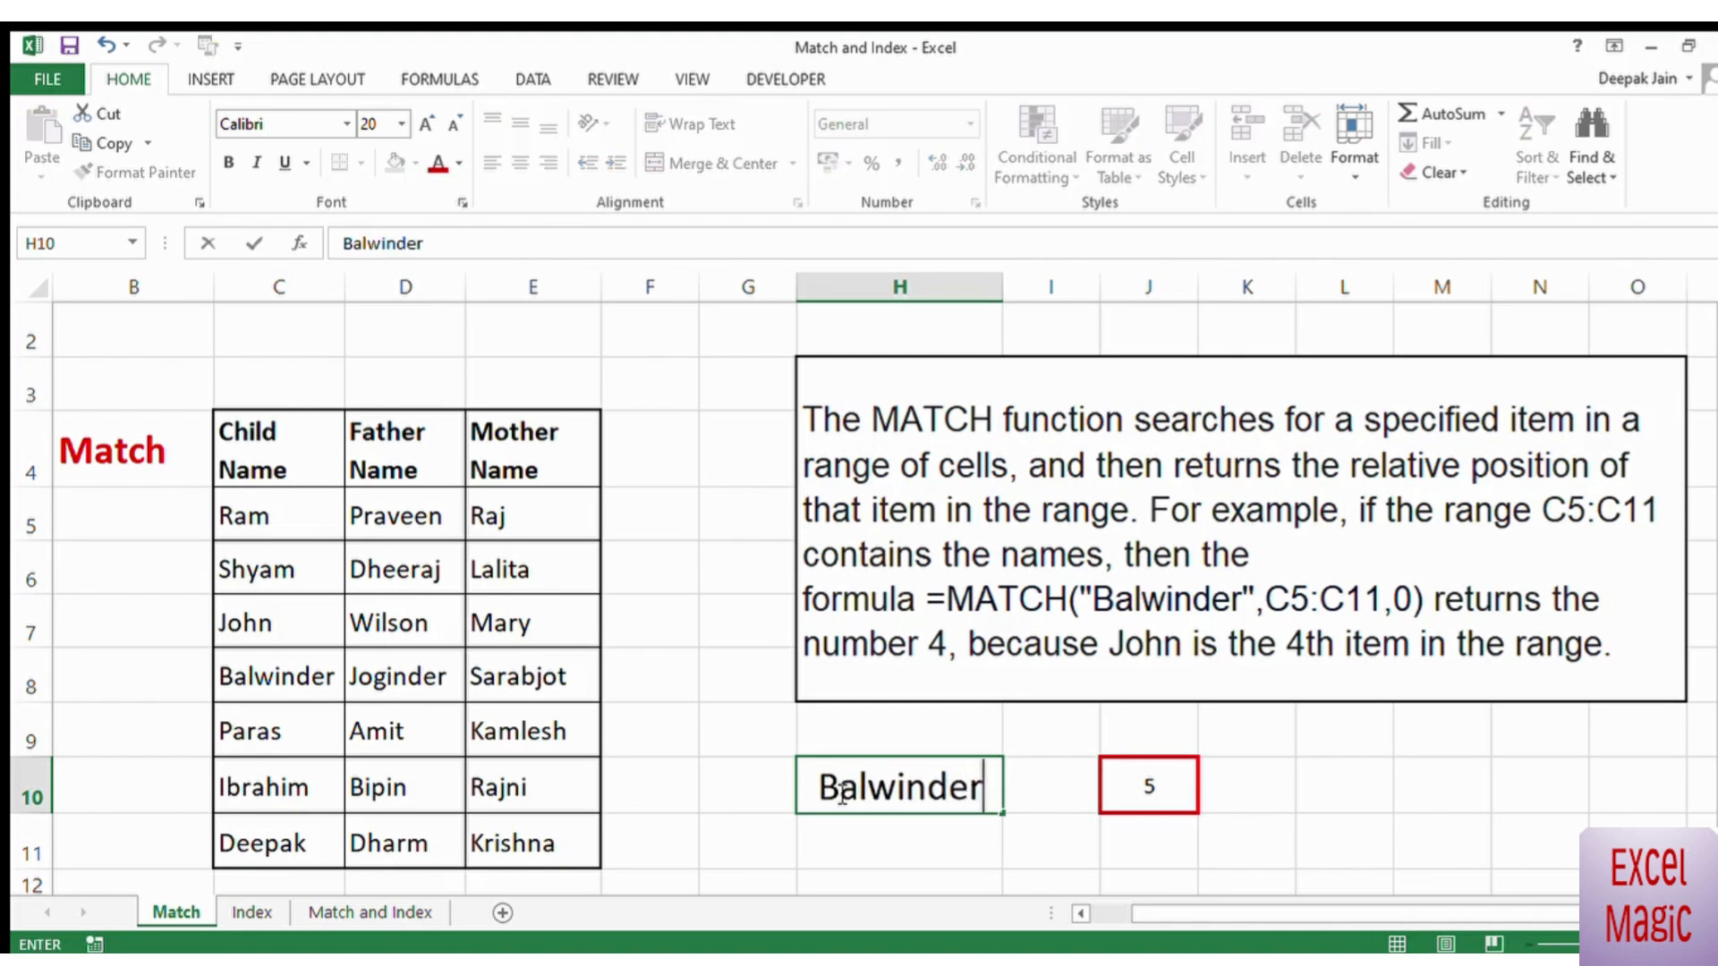
{"action": "key", "text": "Return"}
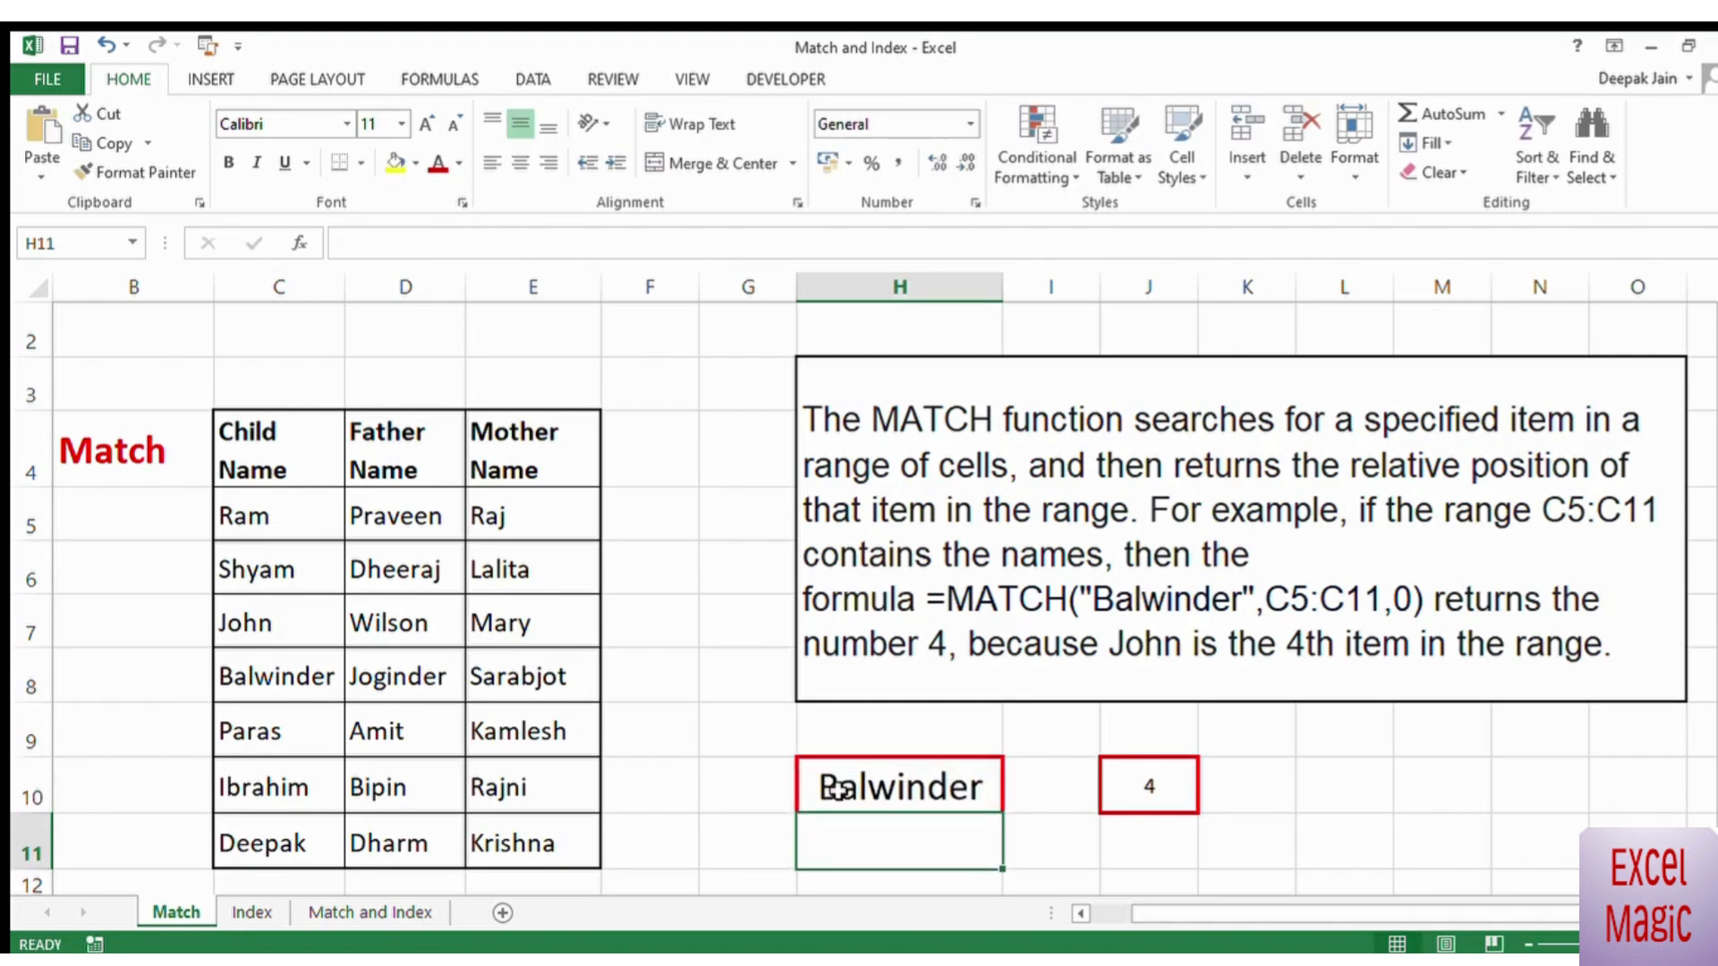
{"action": "left_click", "coordinate": [1360, 793]}
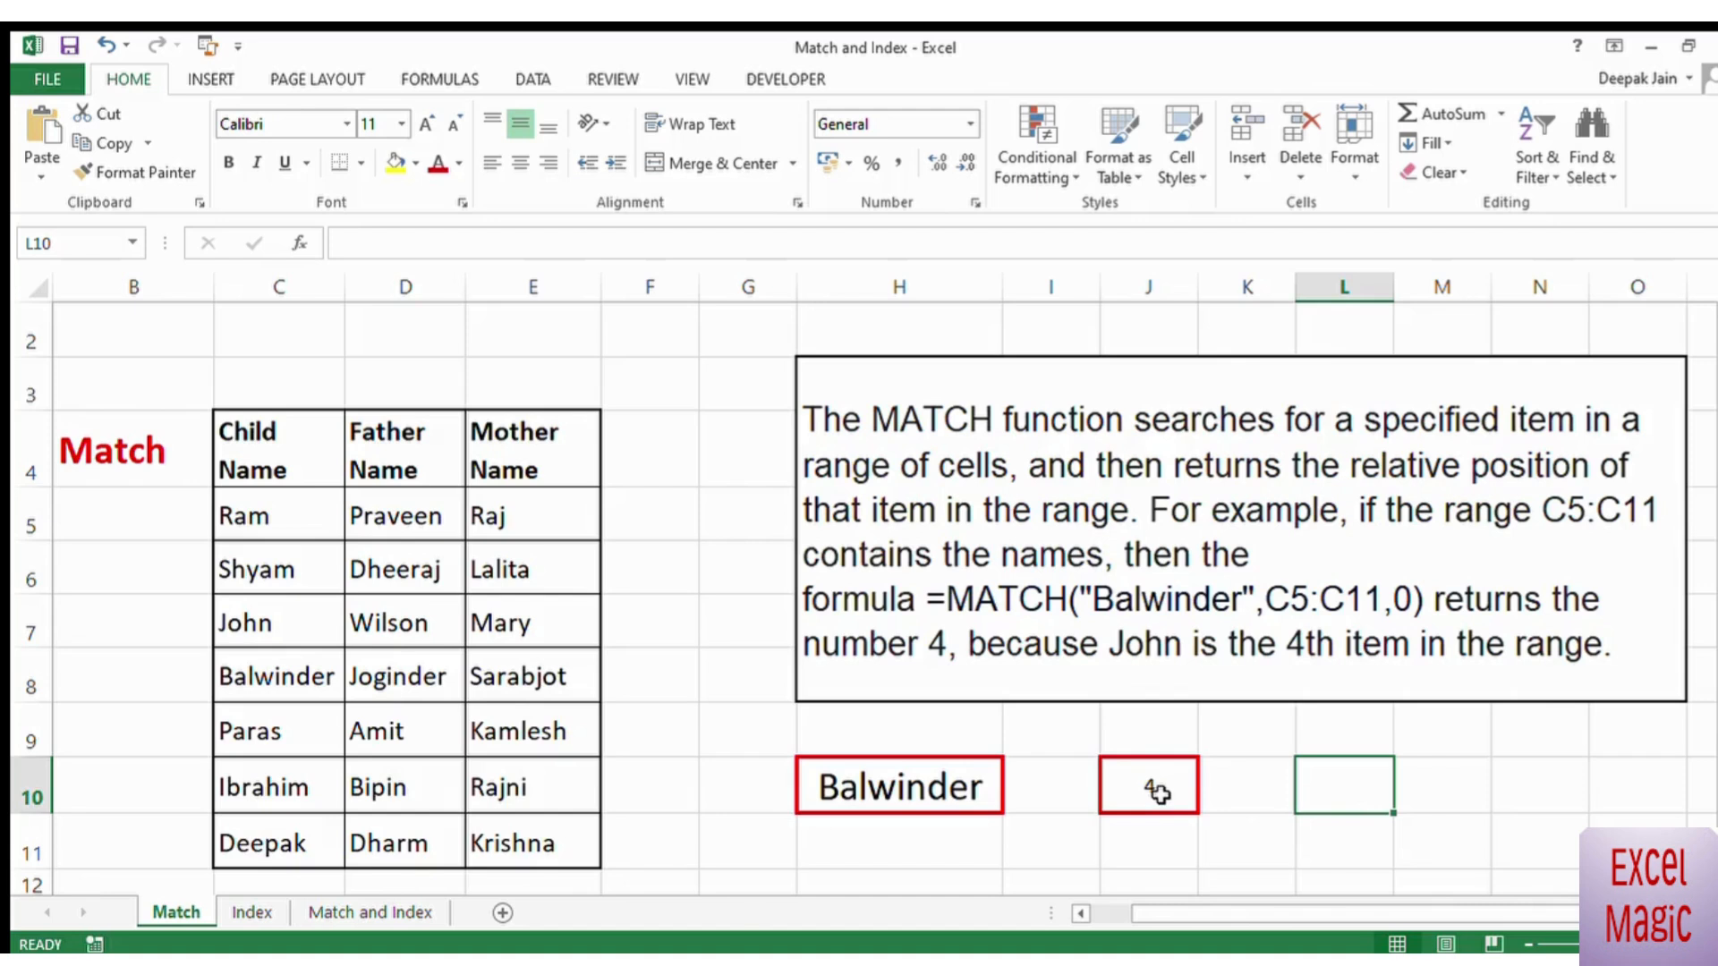
Step: Rewrite the formula in J10 as =MATCH(H10,C8:E8,0) to search across the table row instead of the column
{"action": "left_click", "coordinate": [1159, 793]}
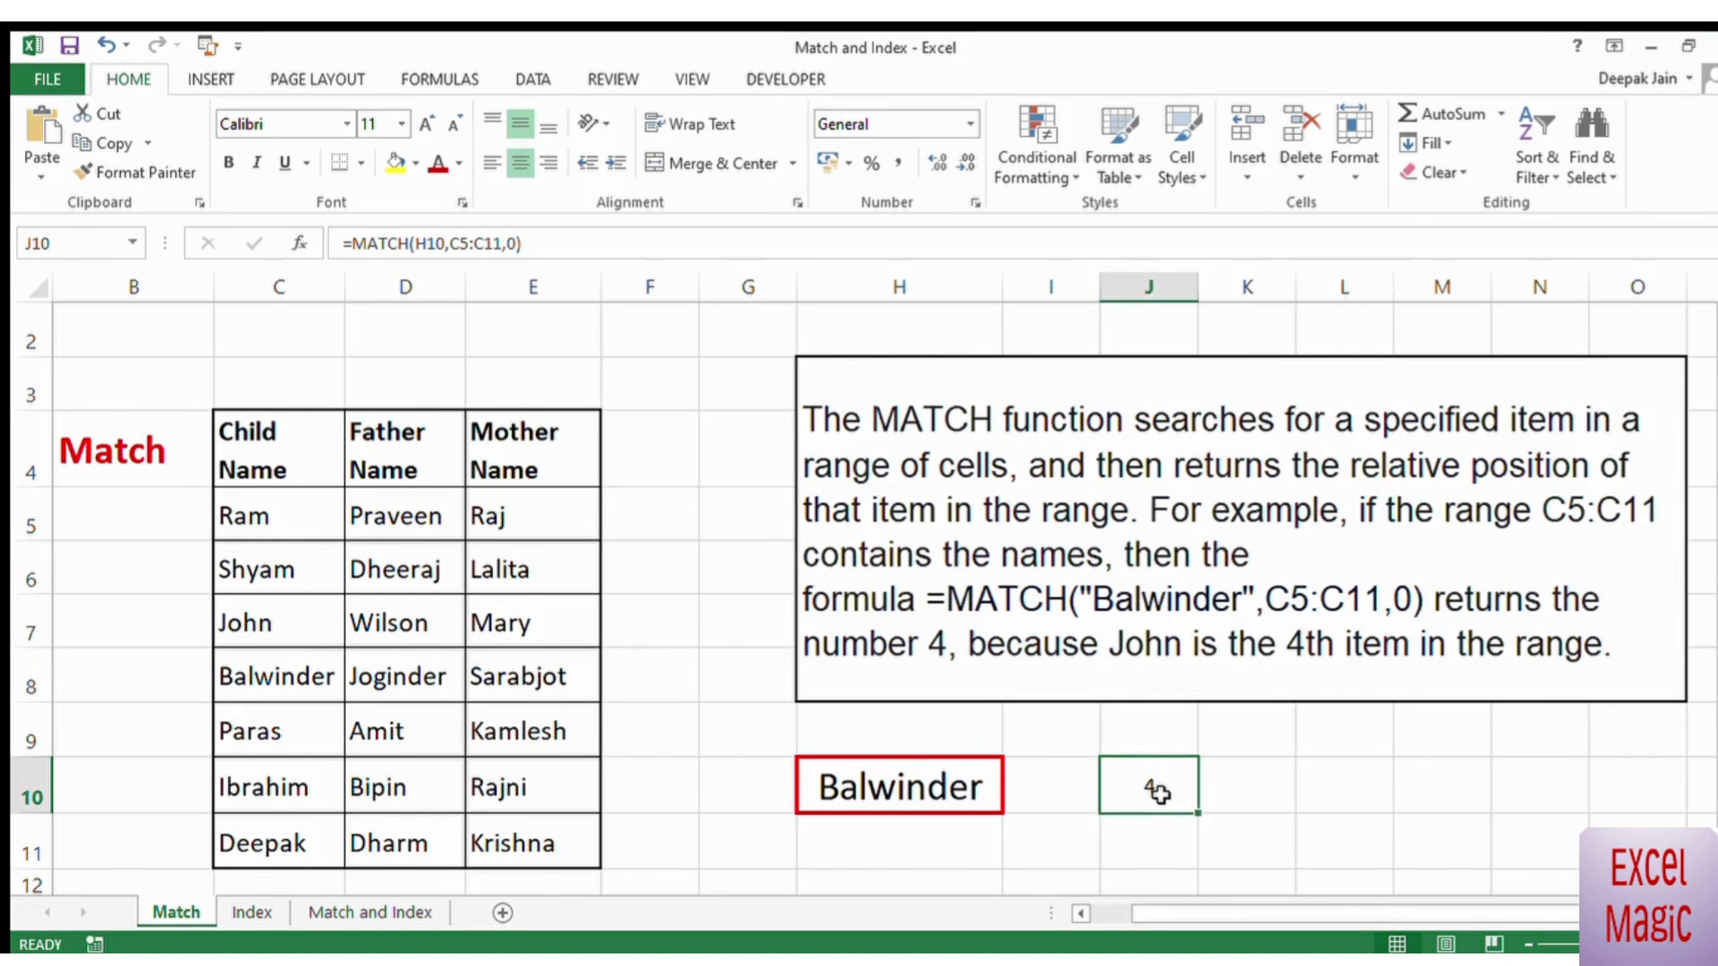
{"action": "type", "text": "=match("}
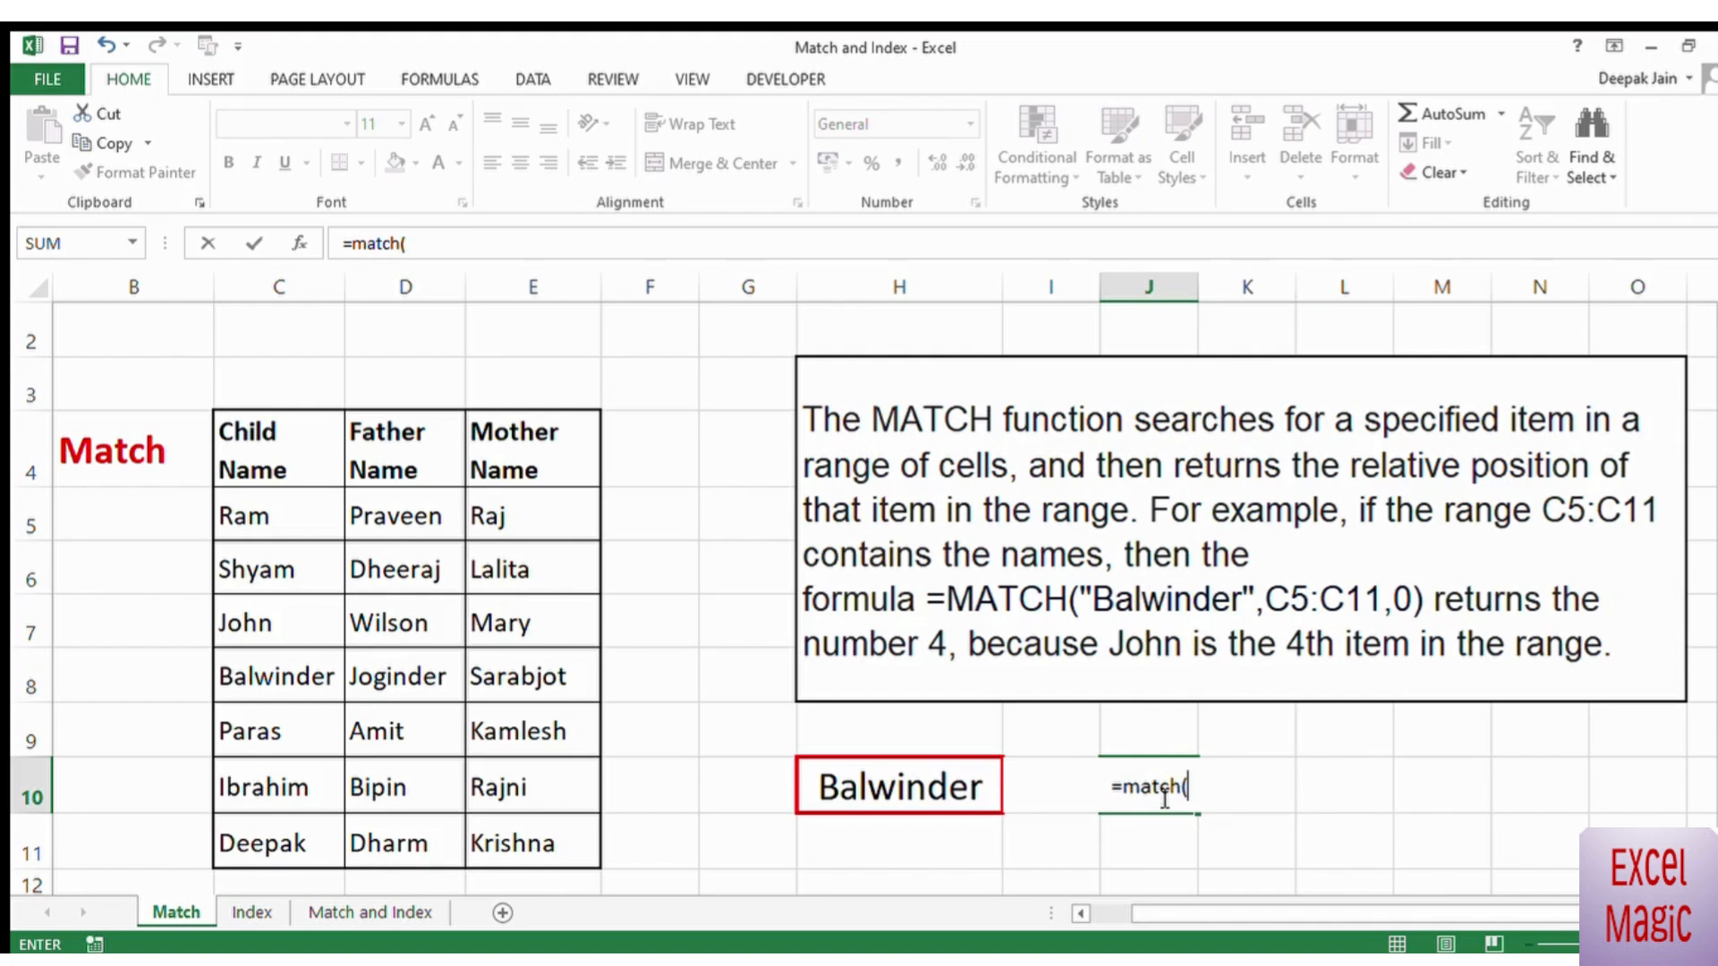
{"action": "left_click", "coordinate": [904, 791]}
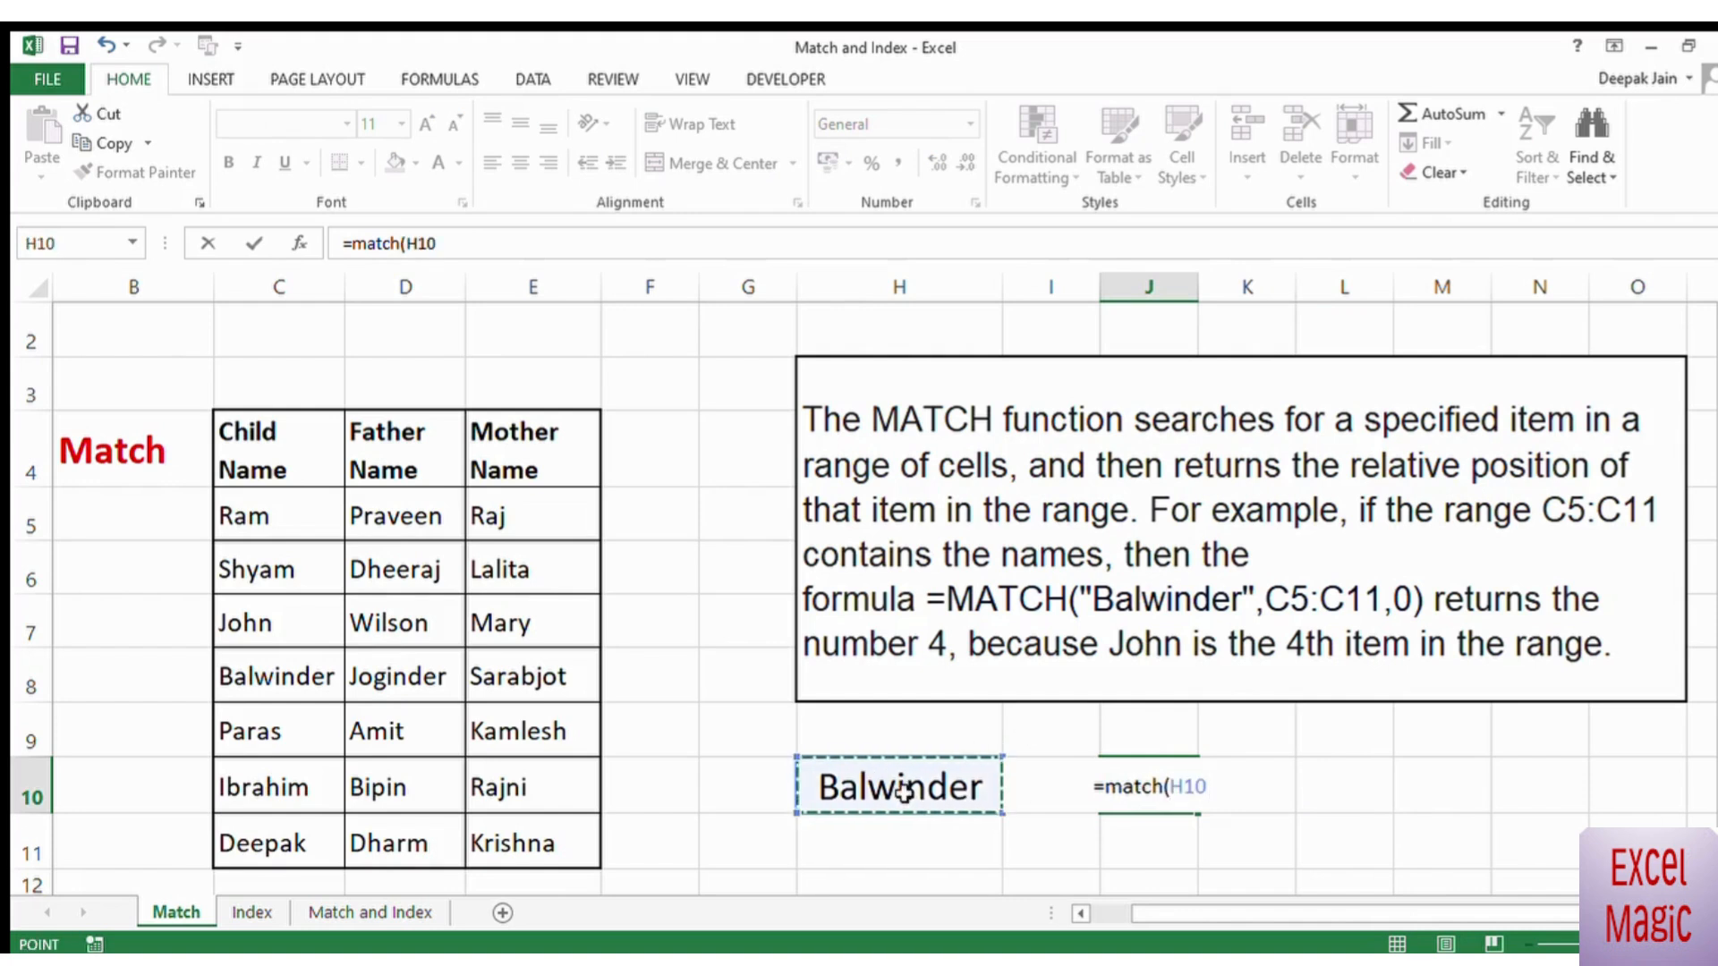
{"action": "type", "text": ","}
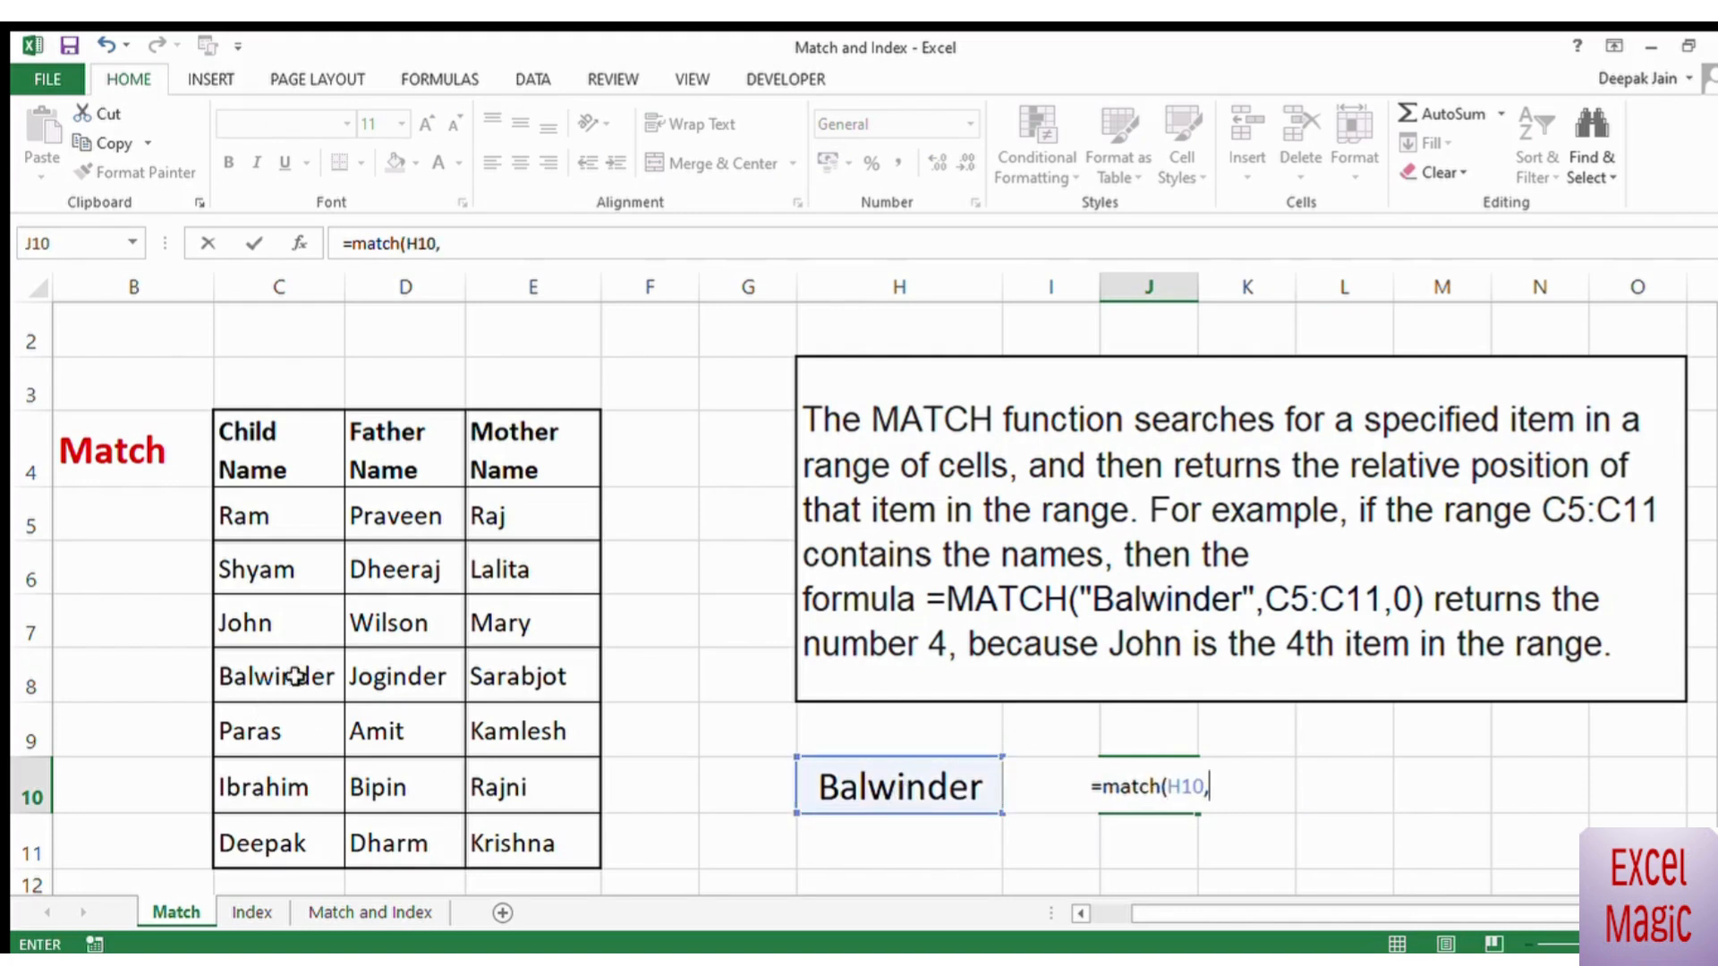
{"action": "left_click_drag", "start_coordinate": [295, 675], "coordinate": [544, 691]}
{"action": "type", "text": ",0"}
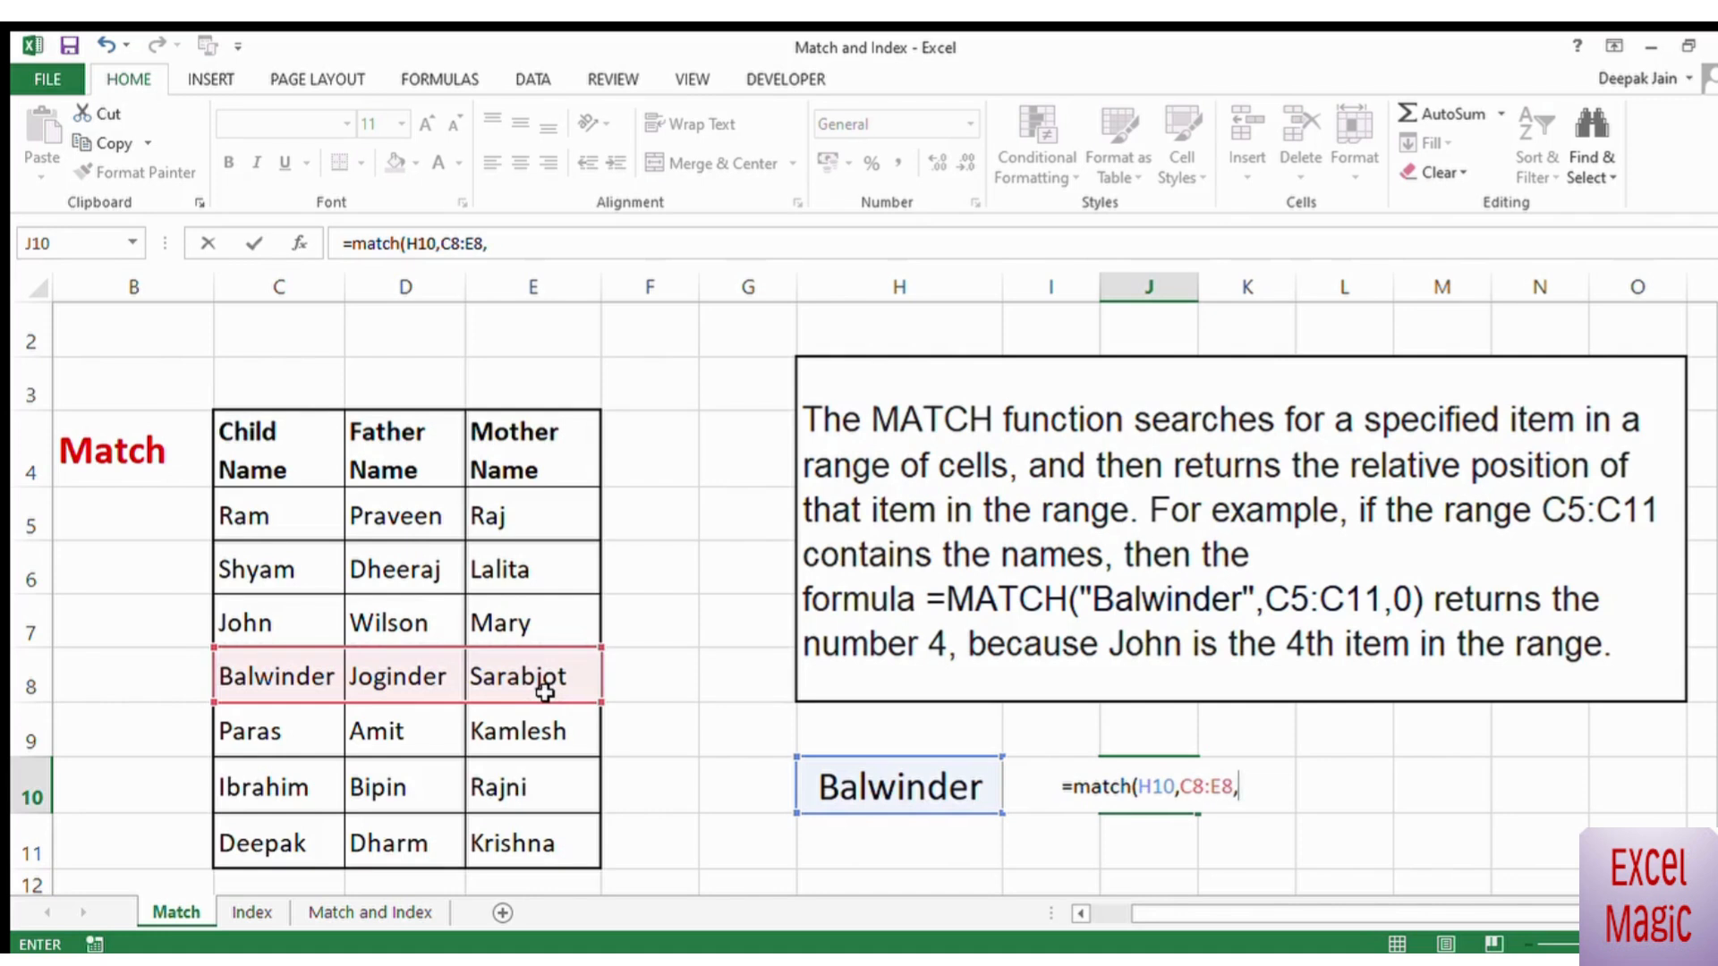
{"action": "type", "text": ")"}
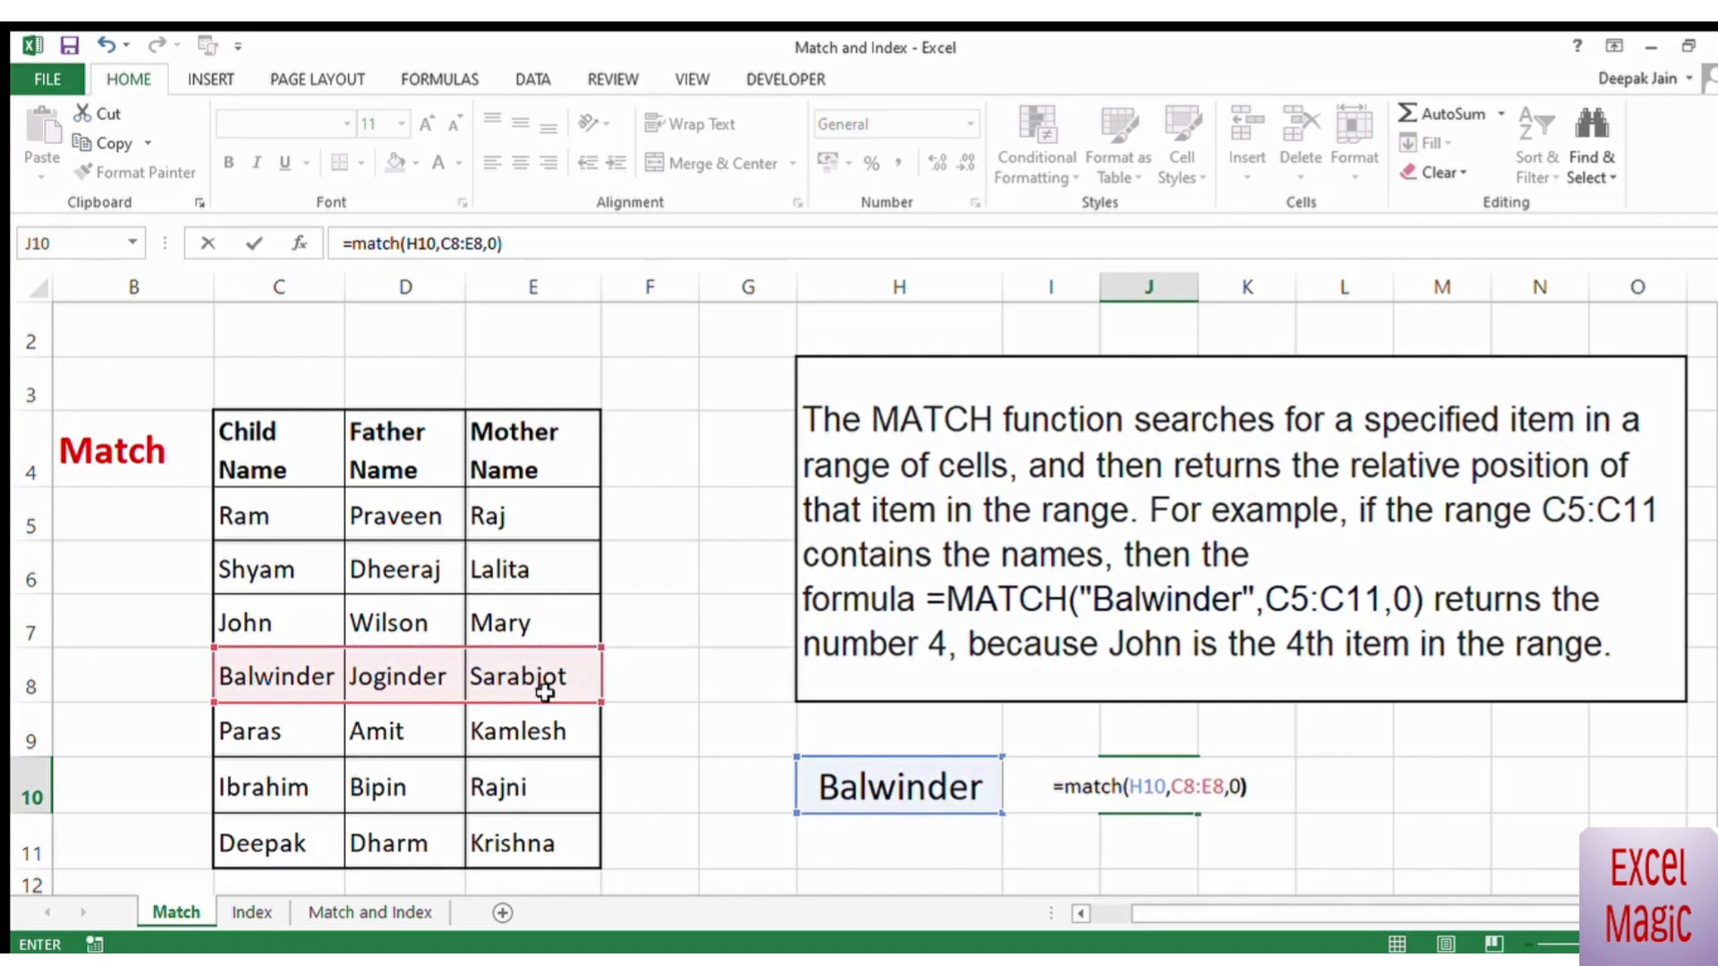
{"action": "key", "text": "Return"}
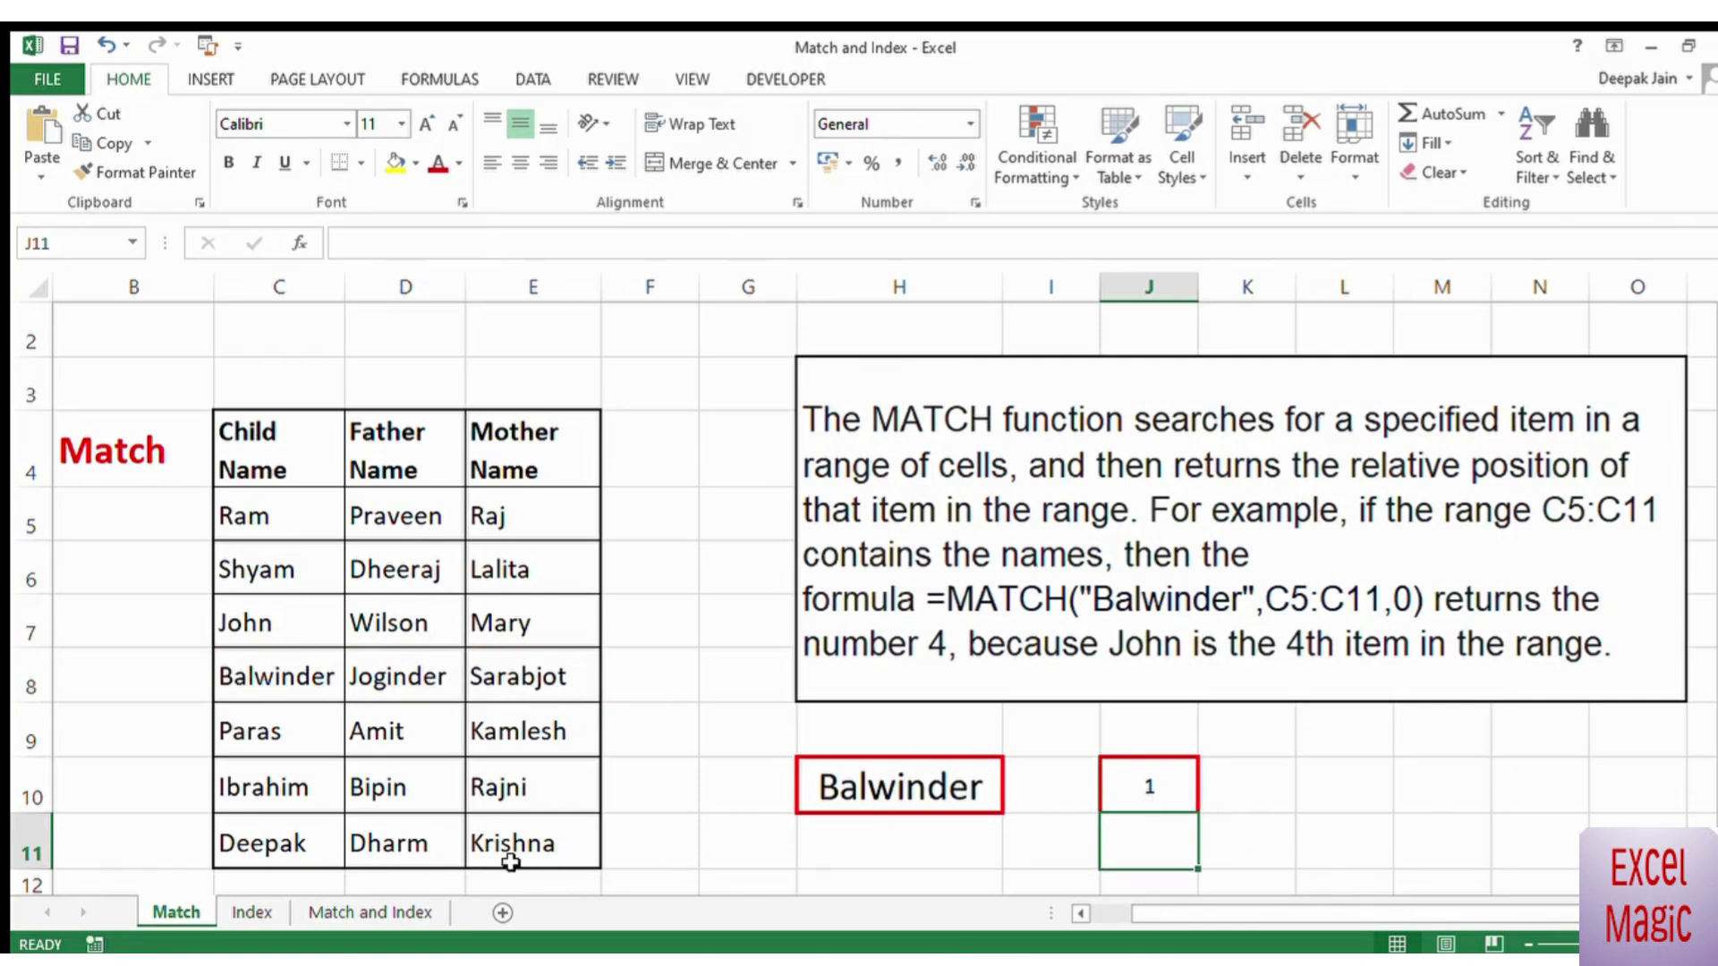
Step: Open the Index example sheet and highlight the table's data range C5:E11 to show the array the function works on
{"action": "left_click", "coordinate": [253, 913]}
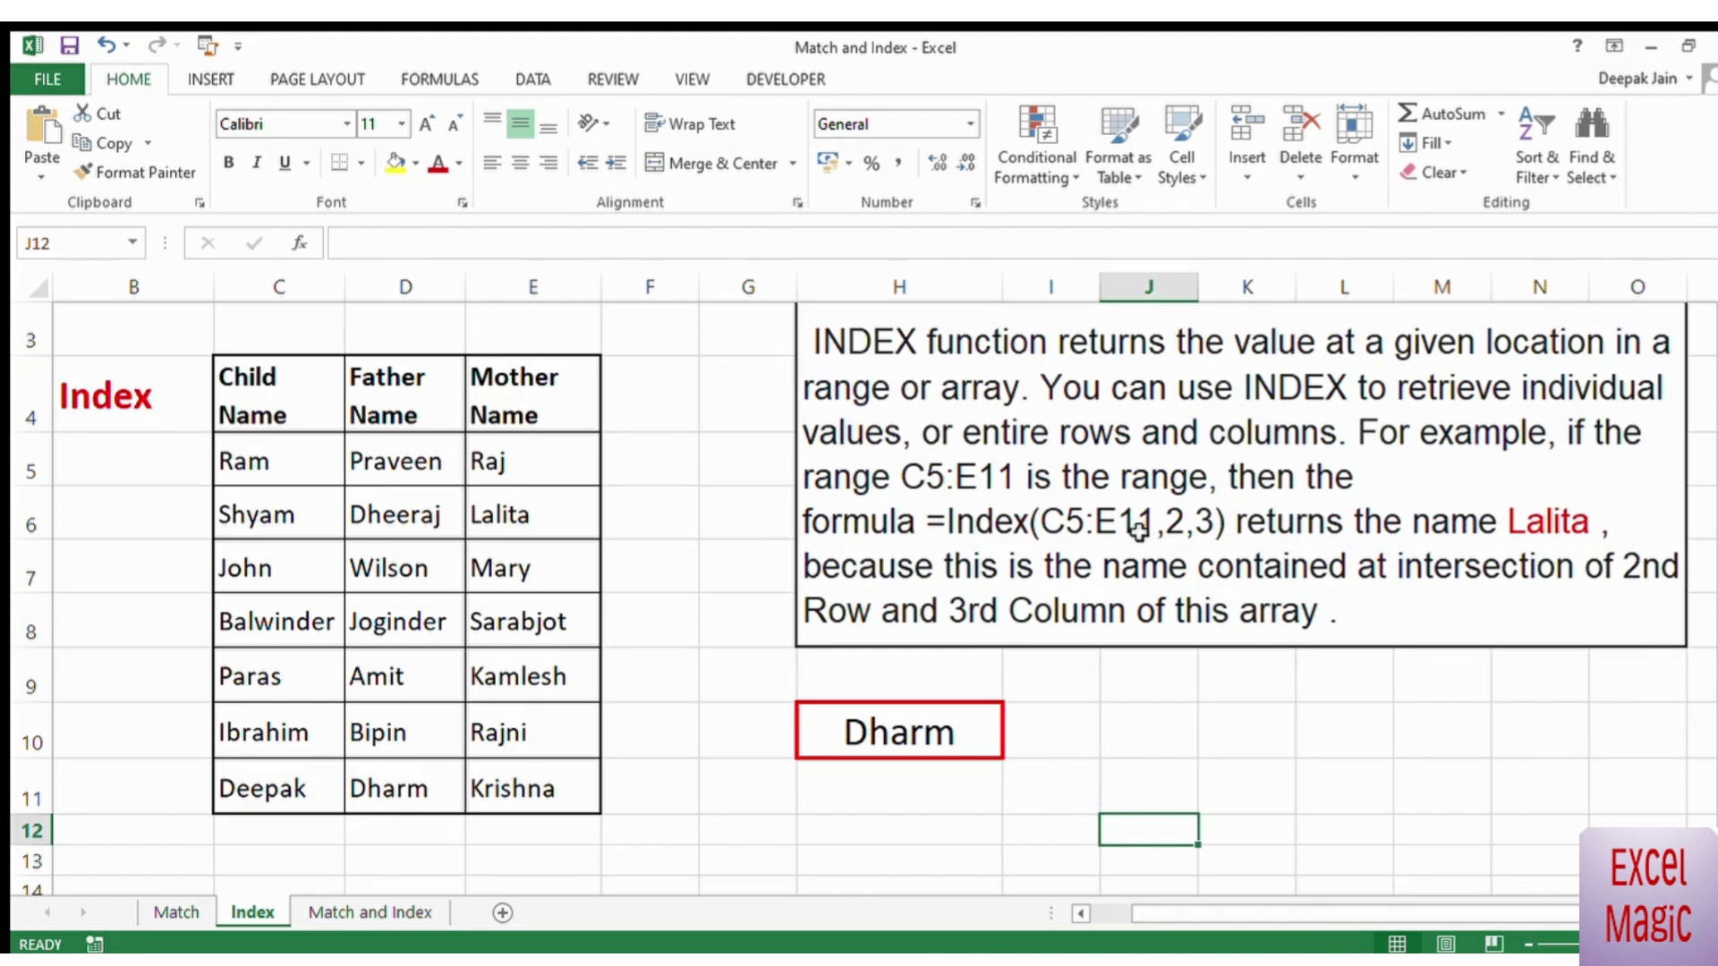
{"action": "left_click_drag", "start_coordinate": [273, 481], "coordinate": [528, 789]}
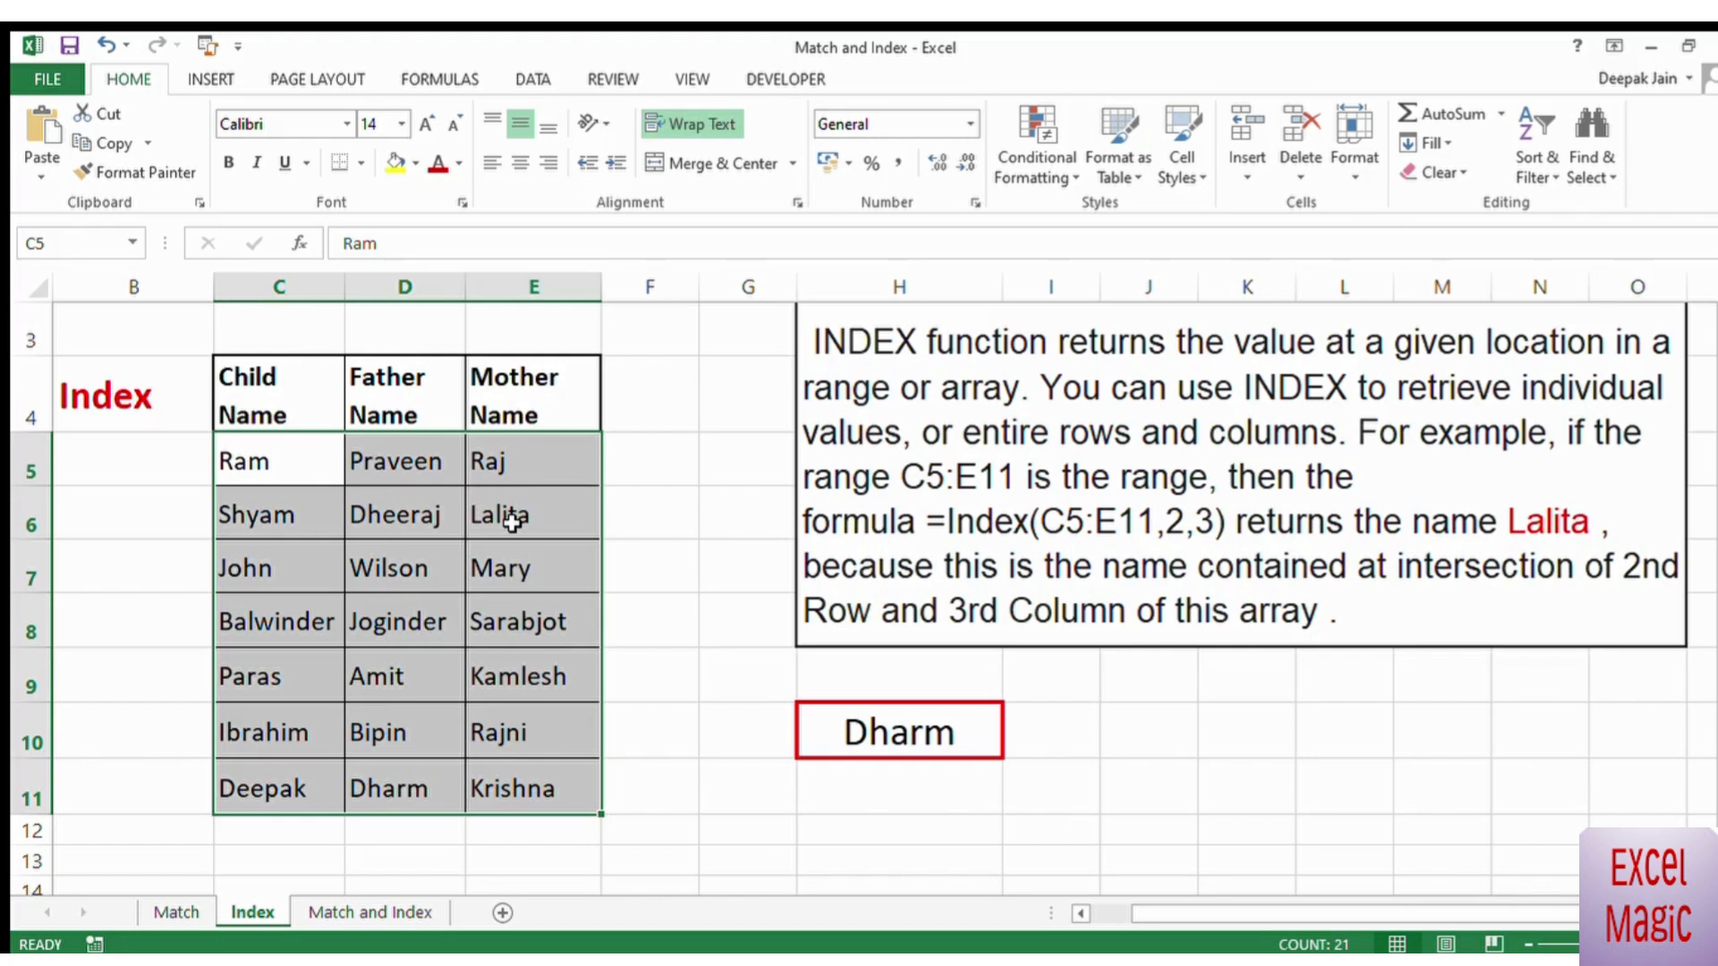
{"action": "left_click", "coordinate": [1172, 725]}
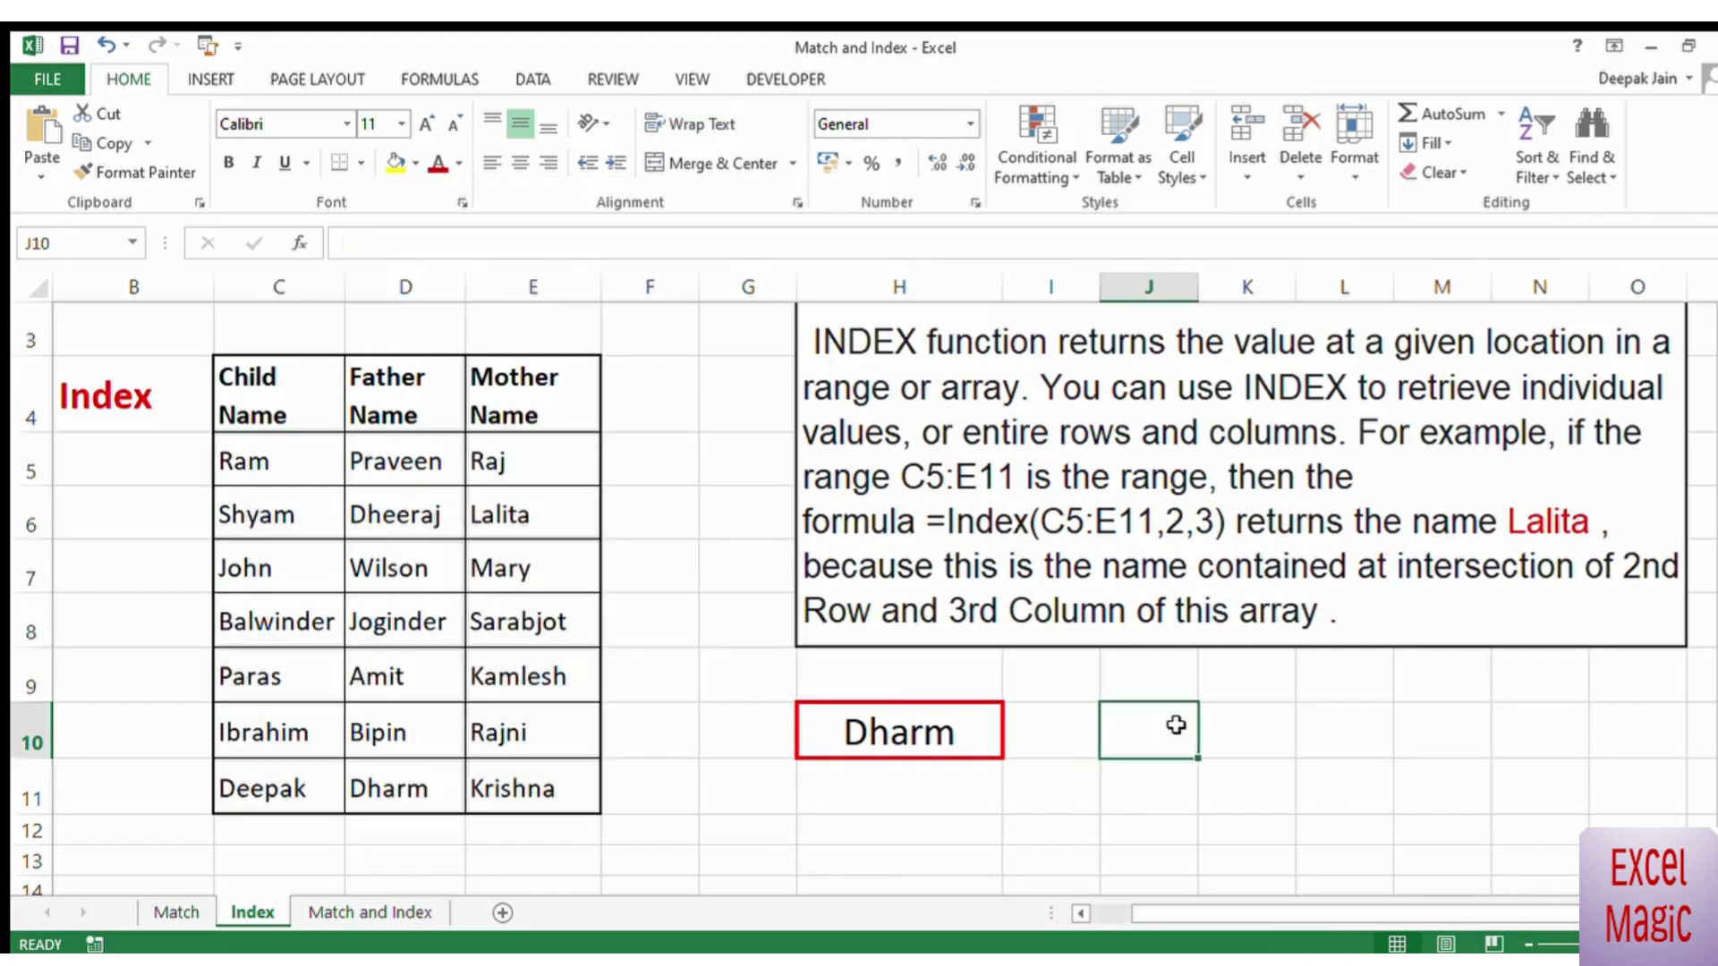
Step: Replace the content of H10 with =INDEX(C5:E11,3,3) to return the value at the third row and third column
{"action": "left_click", "coordinate": [942, 743]}
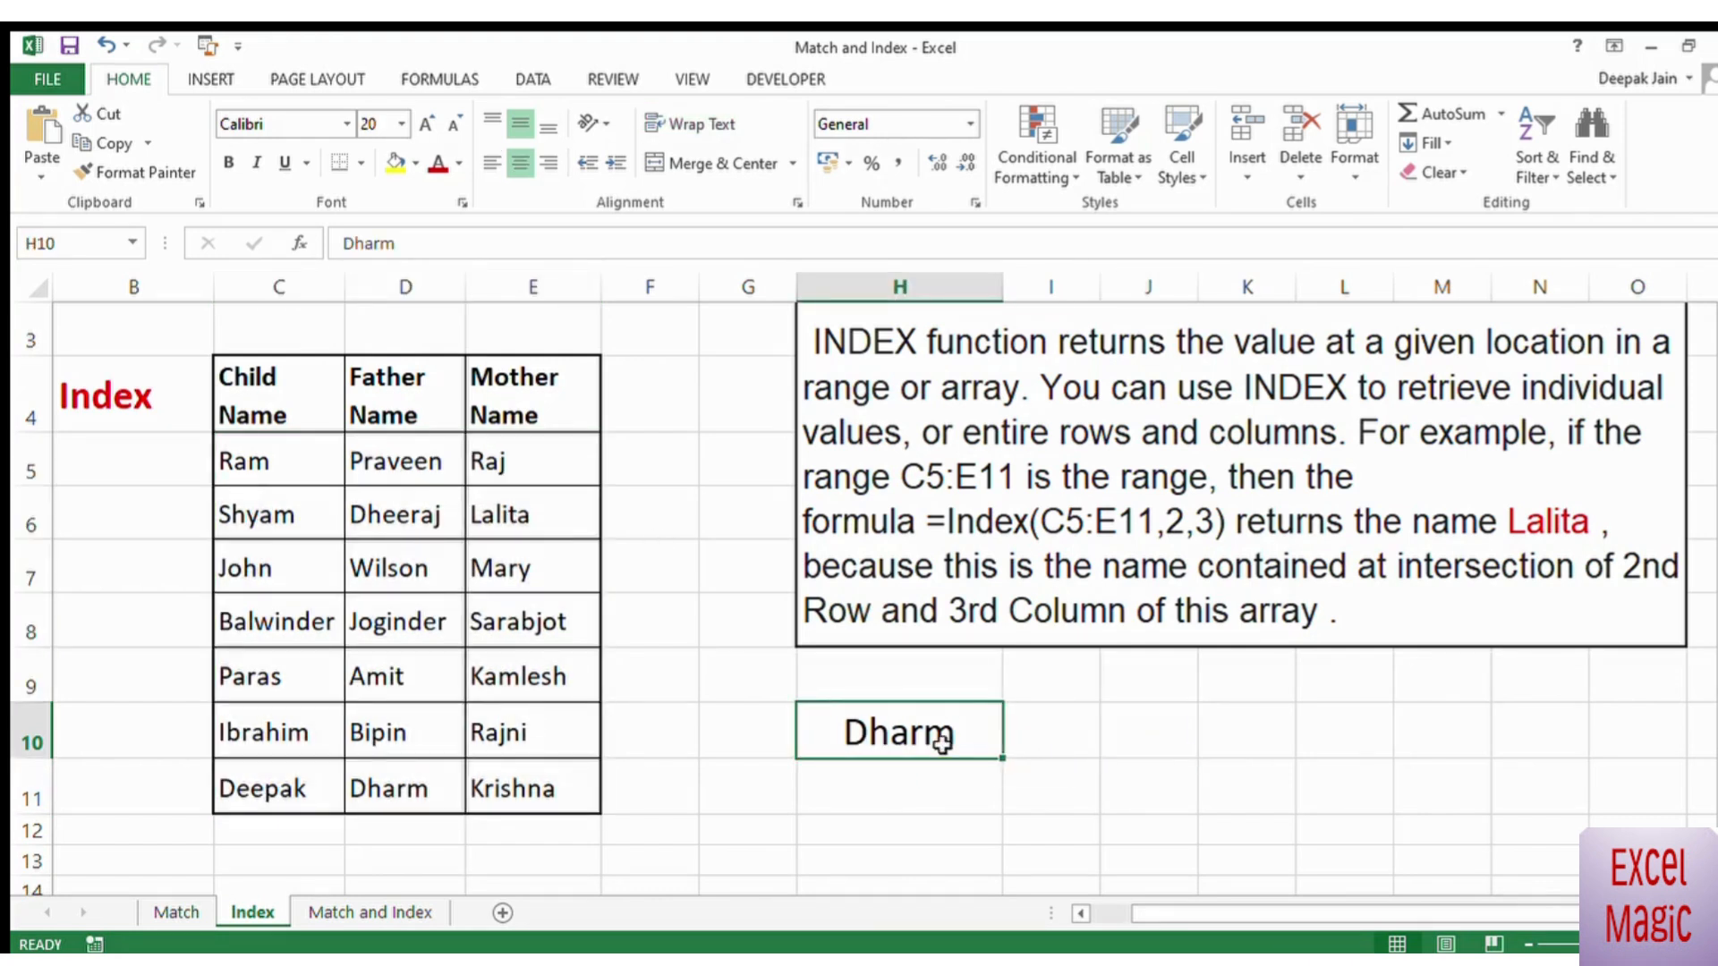
{"action": "type", "text": "=ind"}
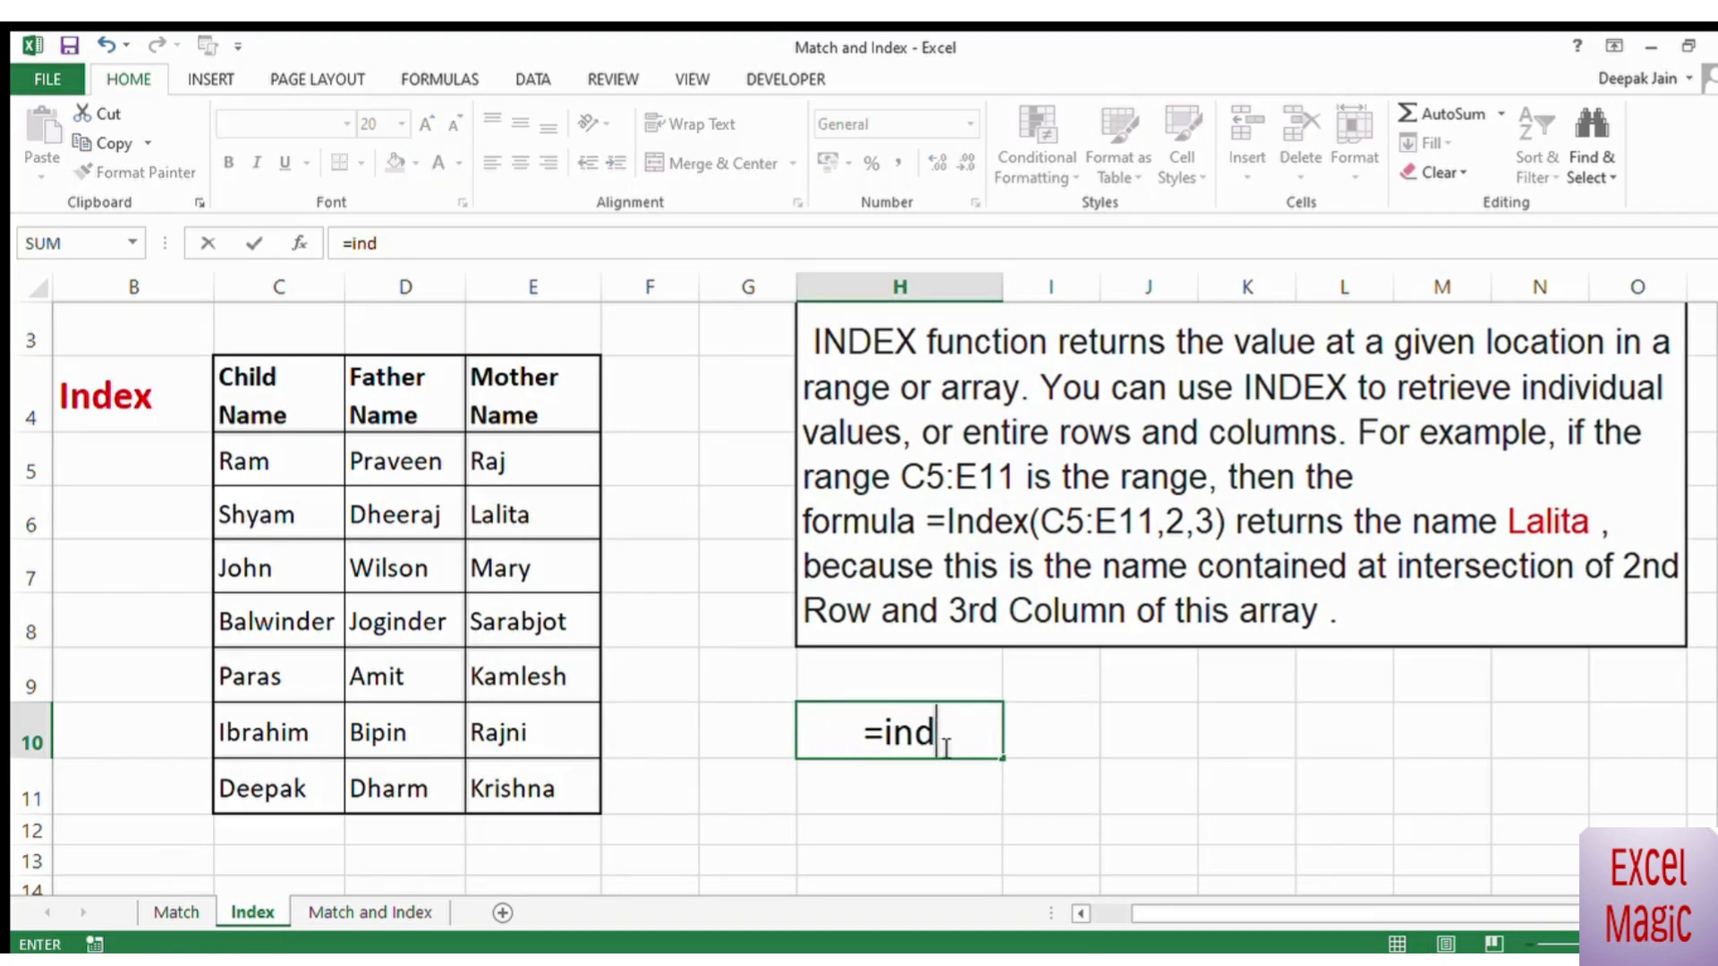
{"action": "type", "text": "ex("}
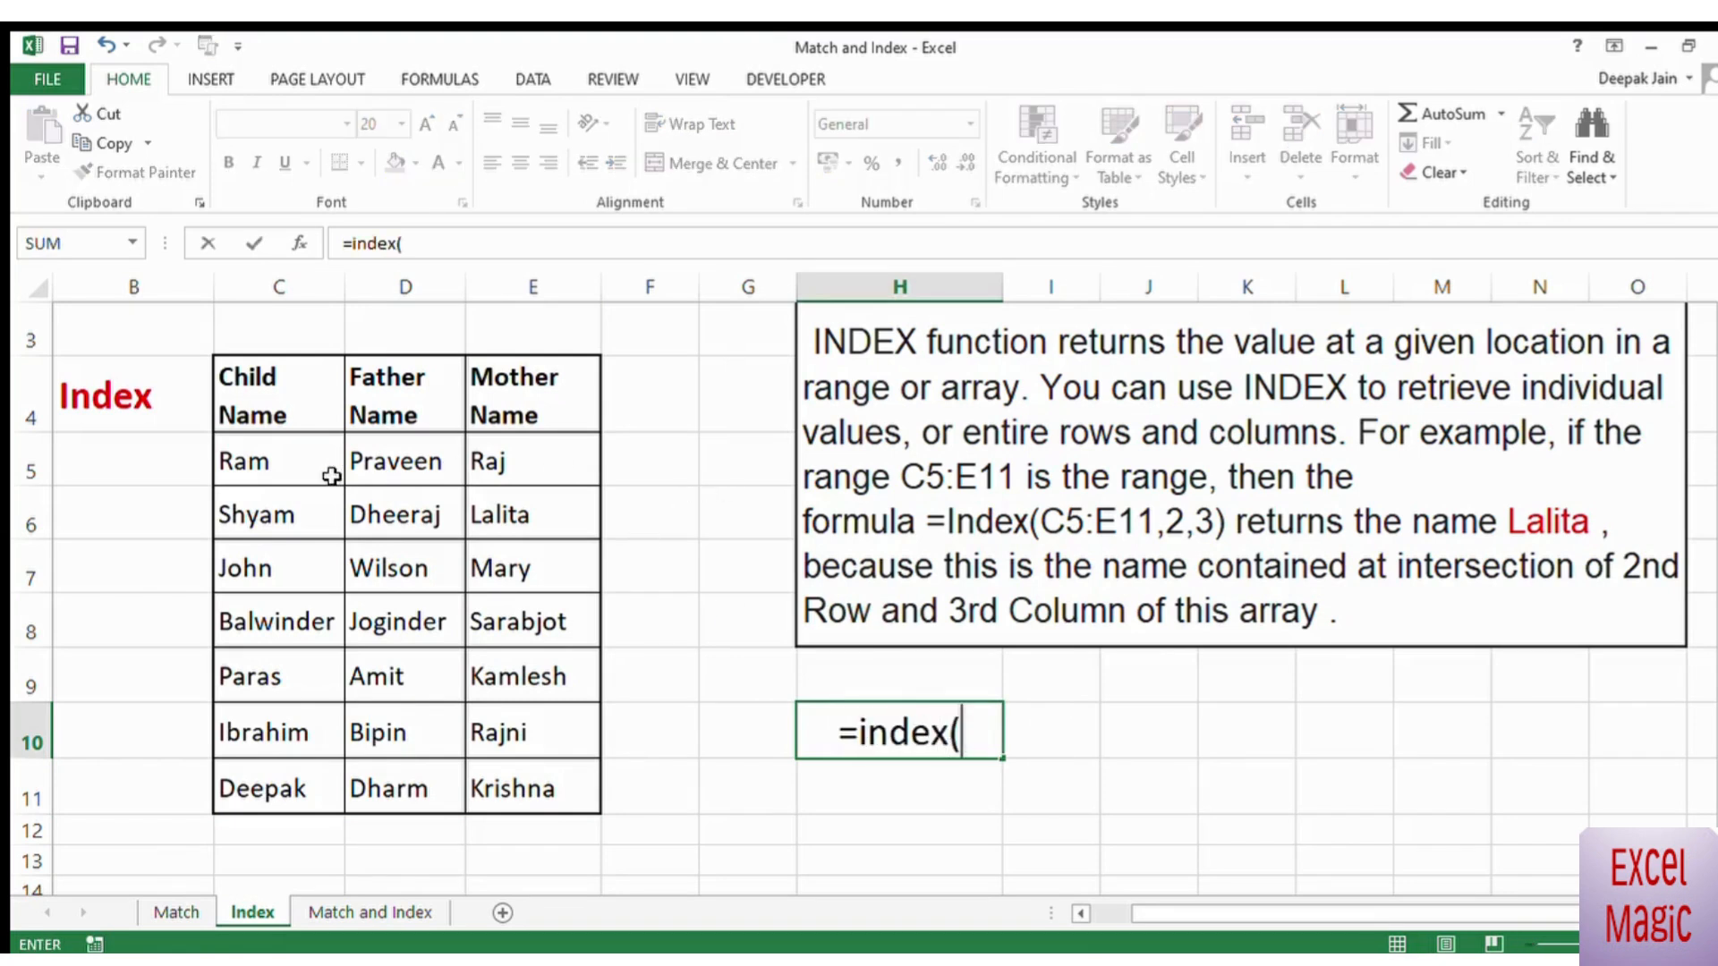
{"action": "left_click_drag", "start_coordinate": [277, 469], "coordinate": [528, 812]}
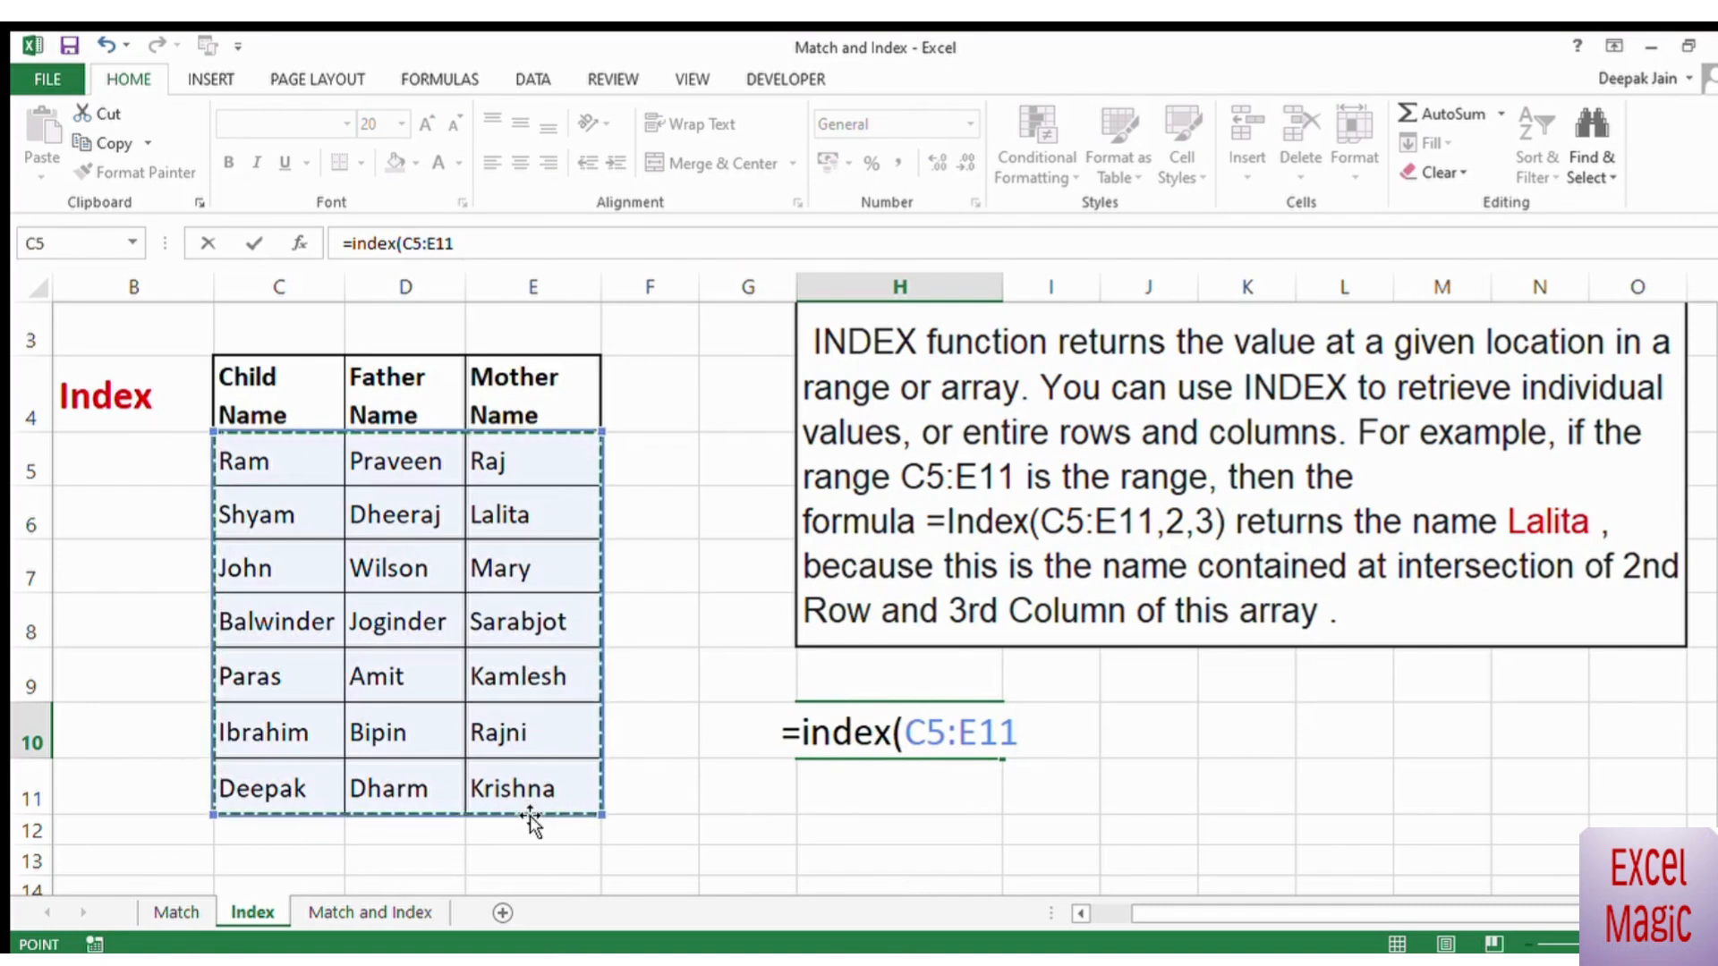
{"action": "type", "text": ","}
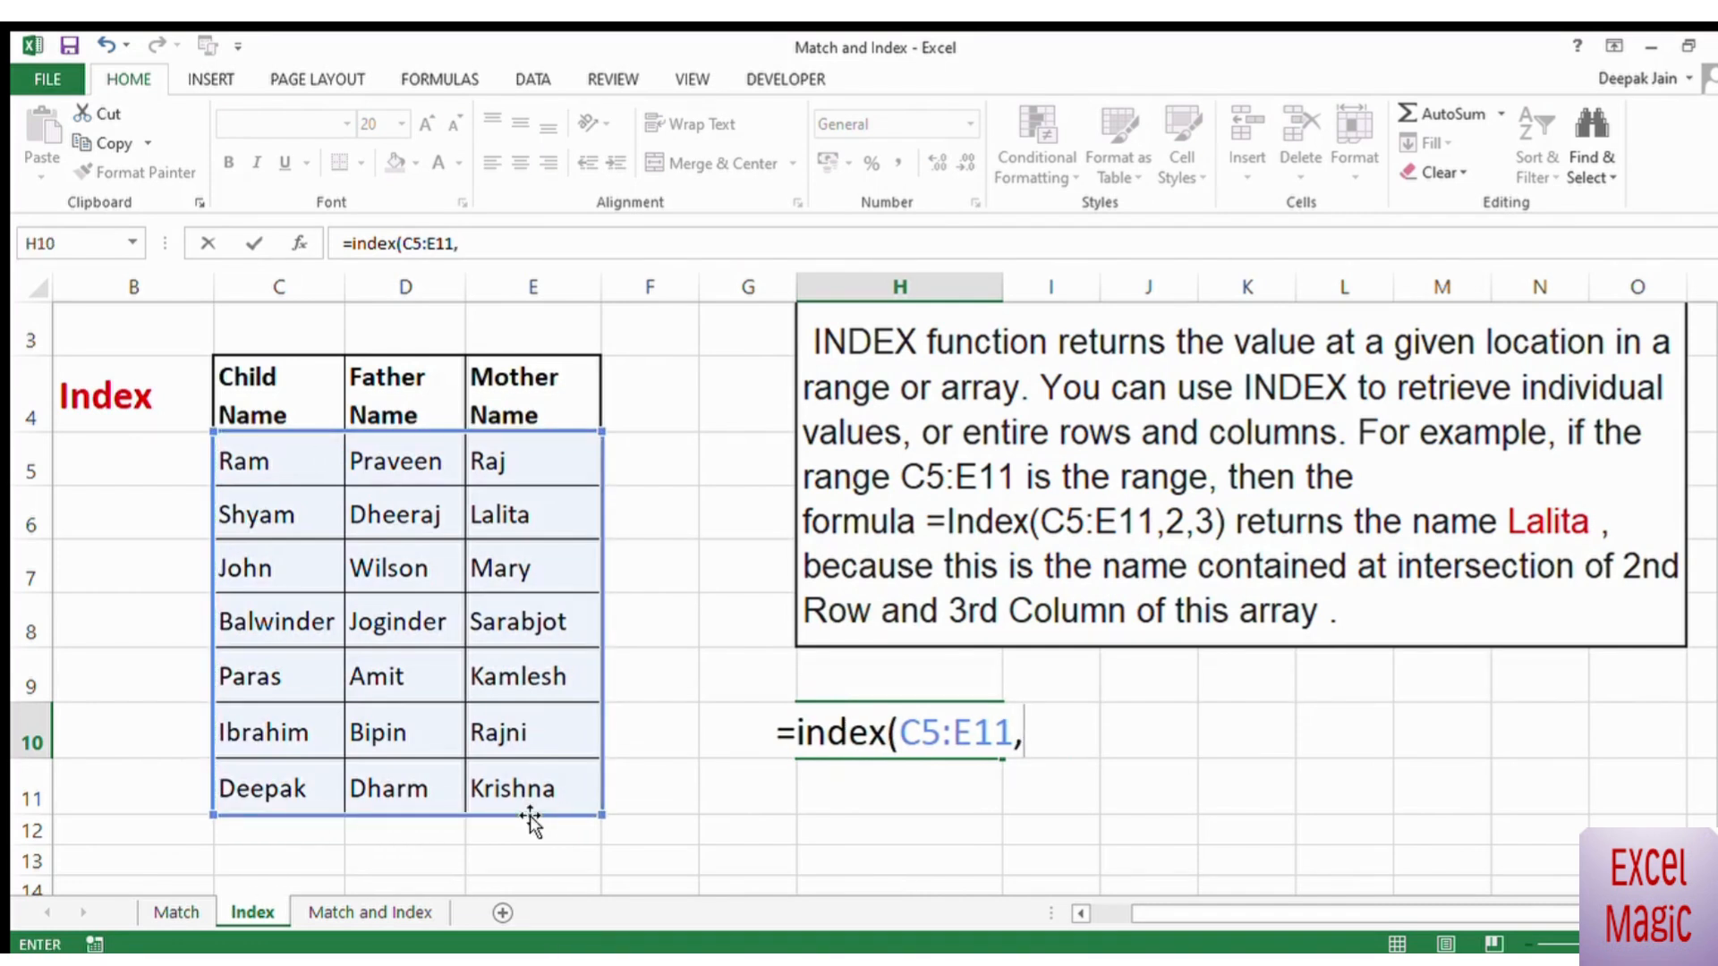
{"action": "type", "text": "3,"}
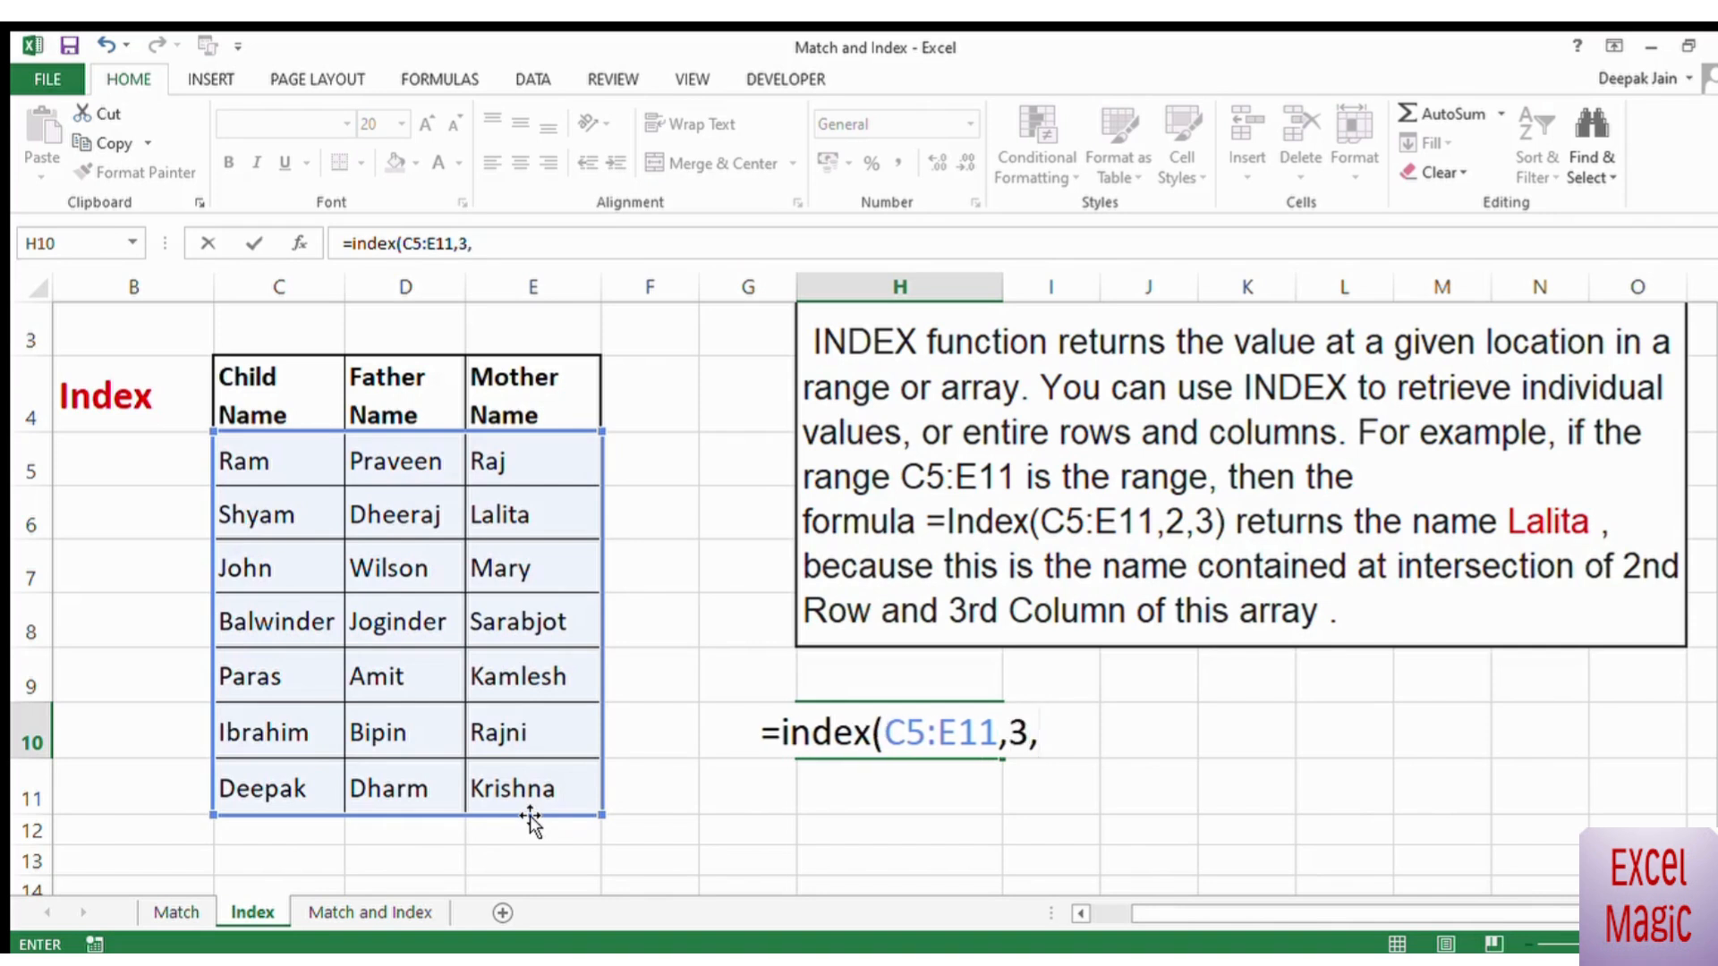
{"action": "type", "text": "3"}
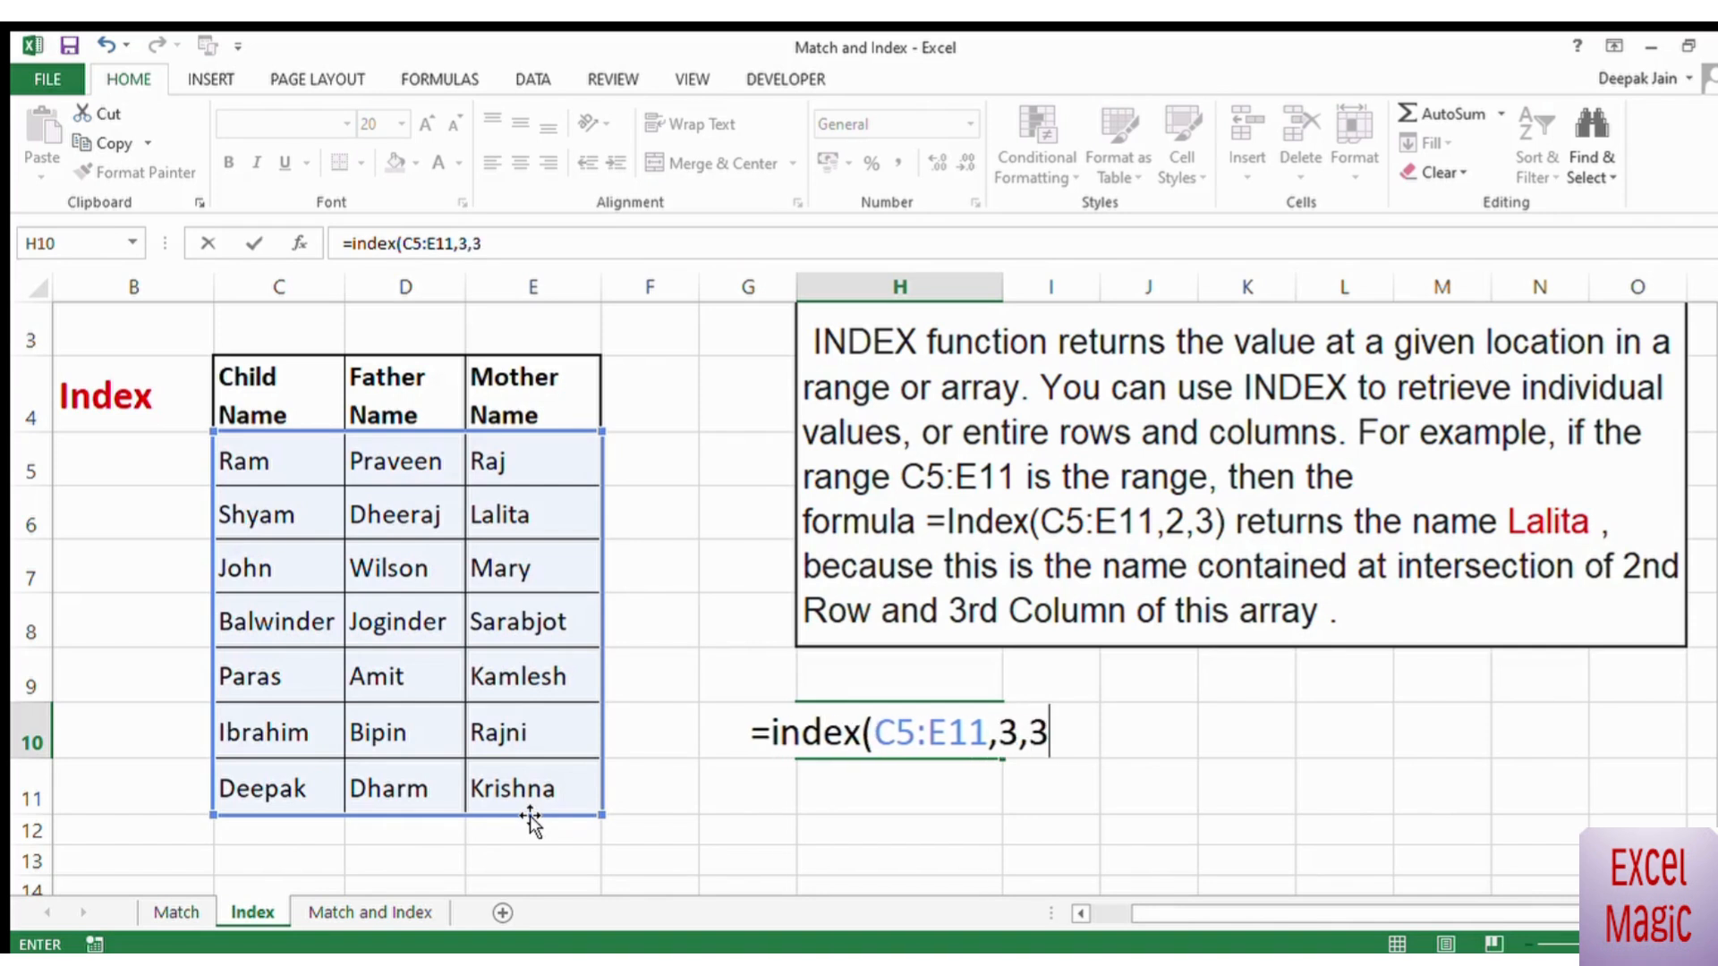
{"action": "type", "text": ")"}
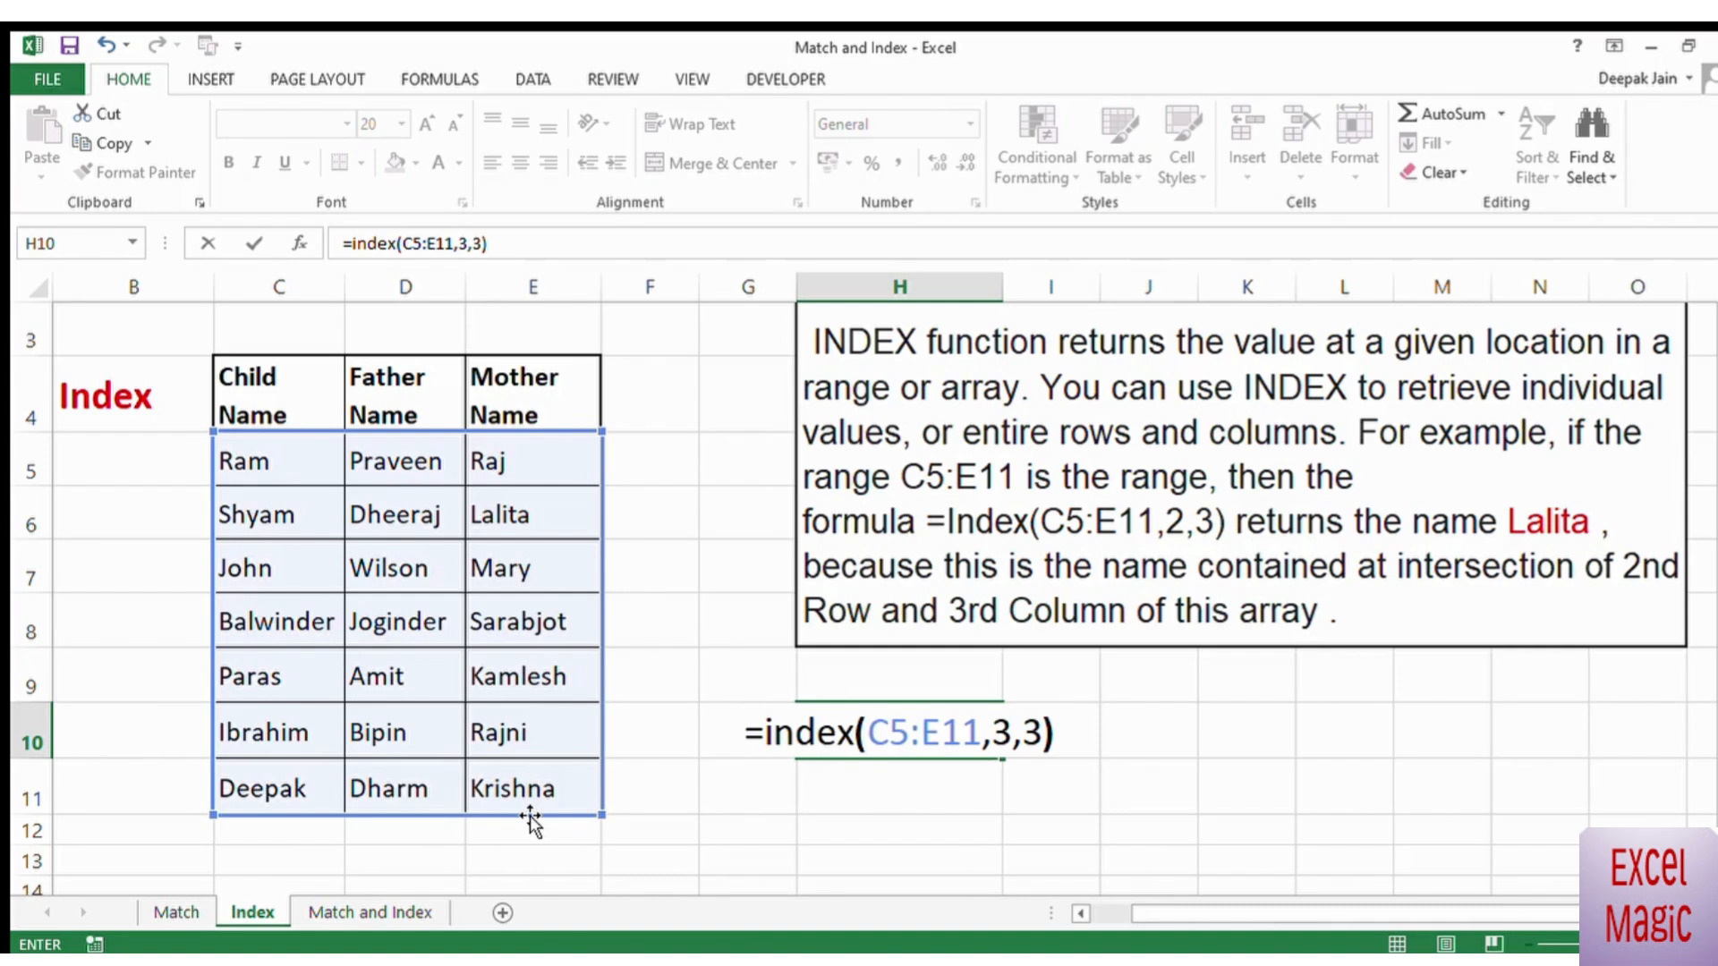
{"action": "key", "text": "Return"}
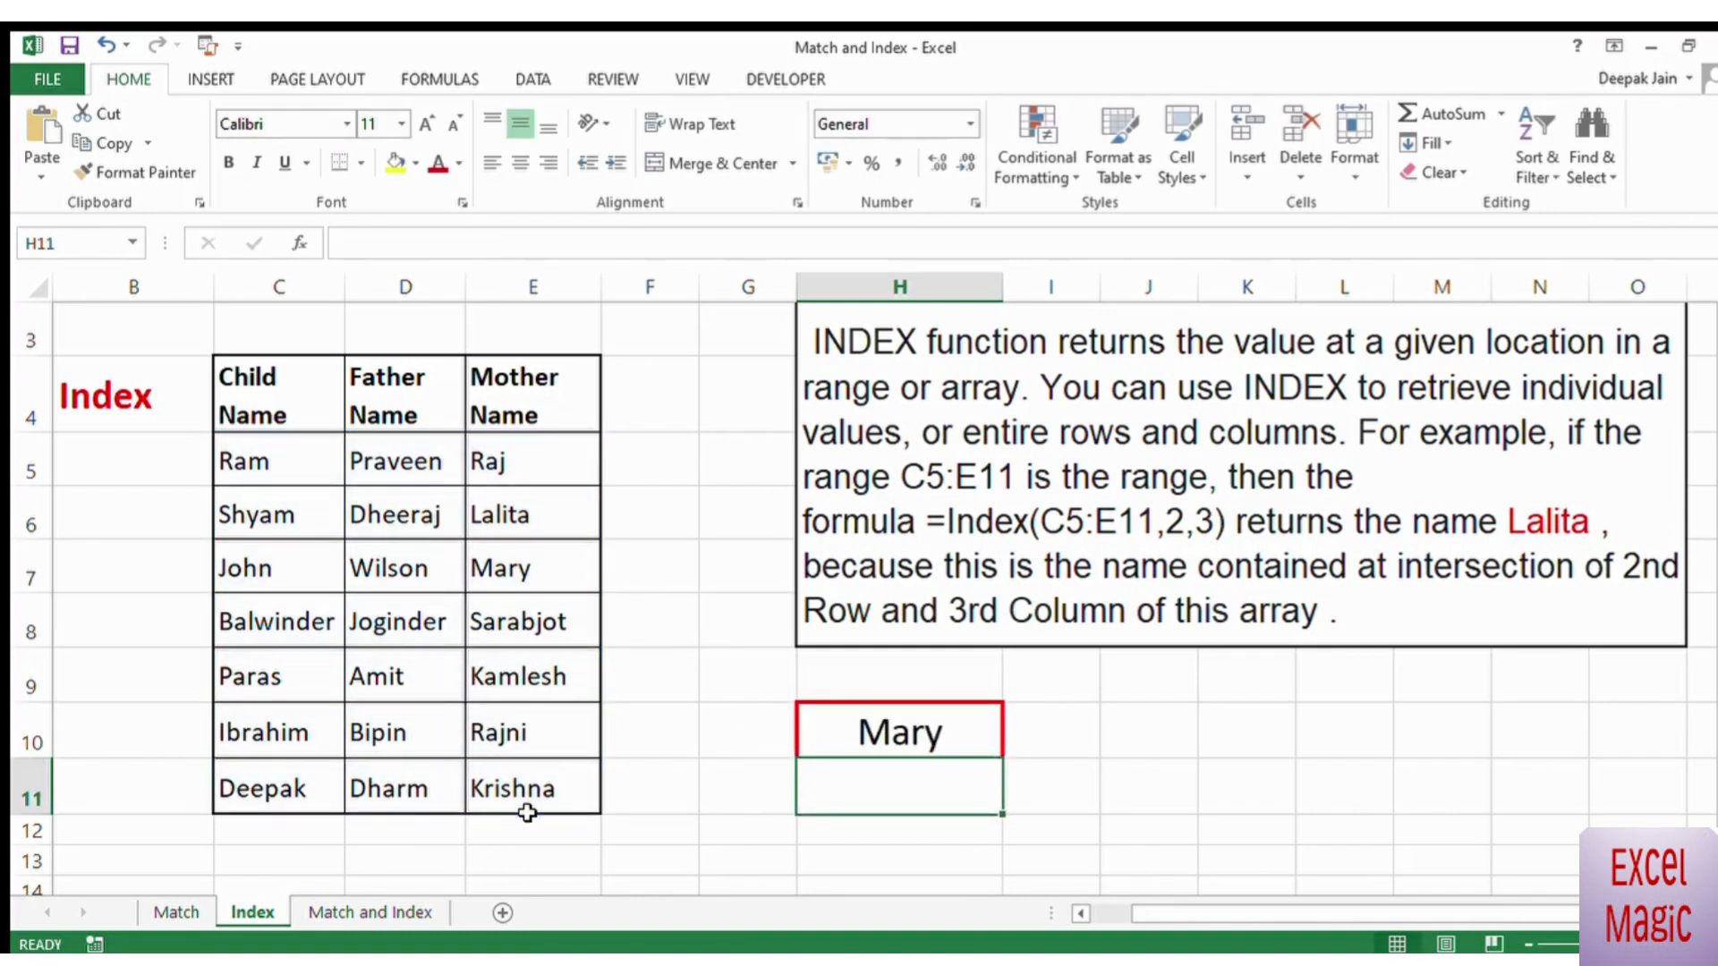
Step: Highlight the range C5:E11 and its third-row, third-column cell E7 to check the INDEX result in H10
{"action": "left_click_drag", "start_coordinate": [301, 490], "coordinate": [504, 778]}
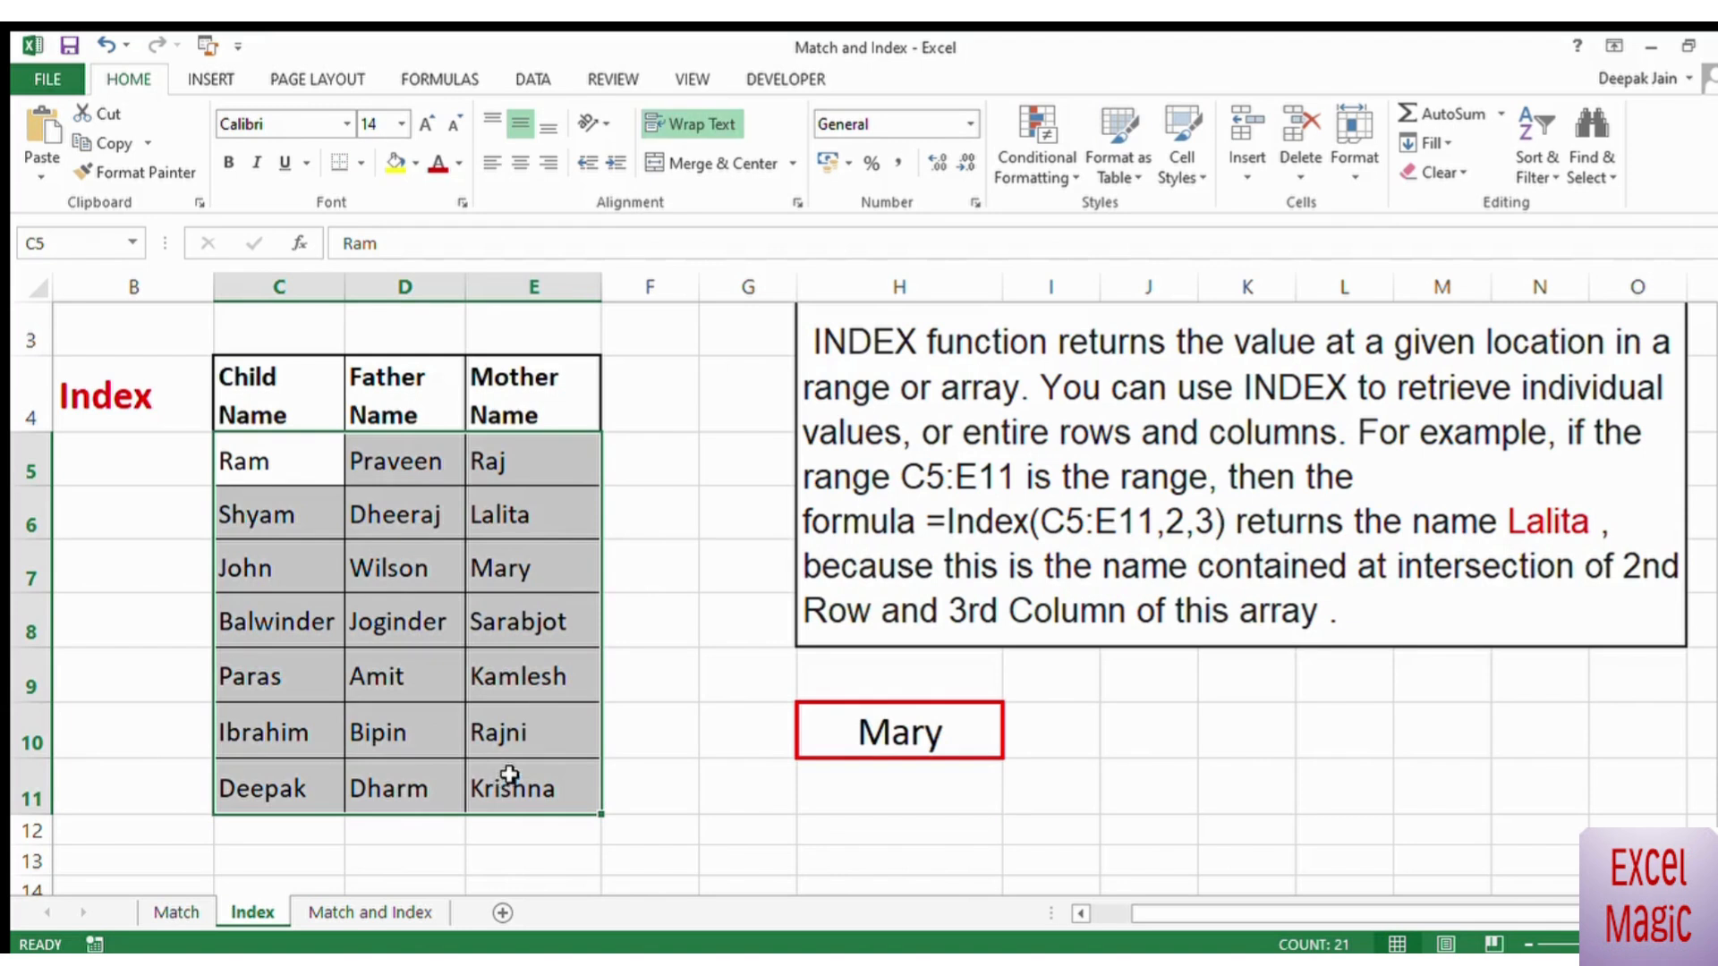
{"action": "left_click", "coordinate": [530, 584]}
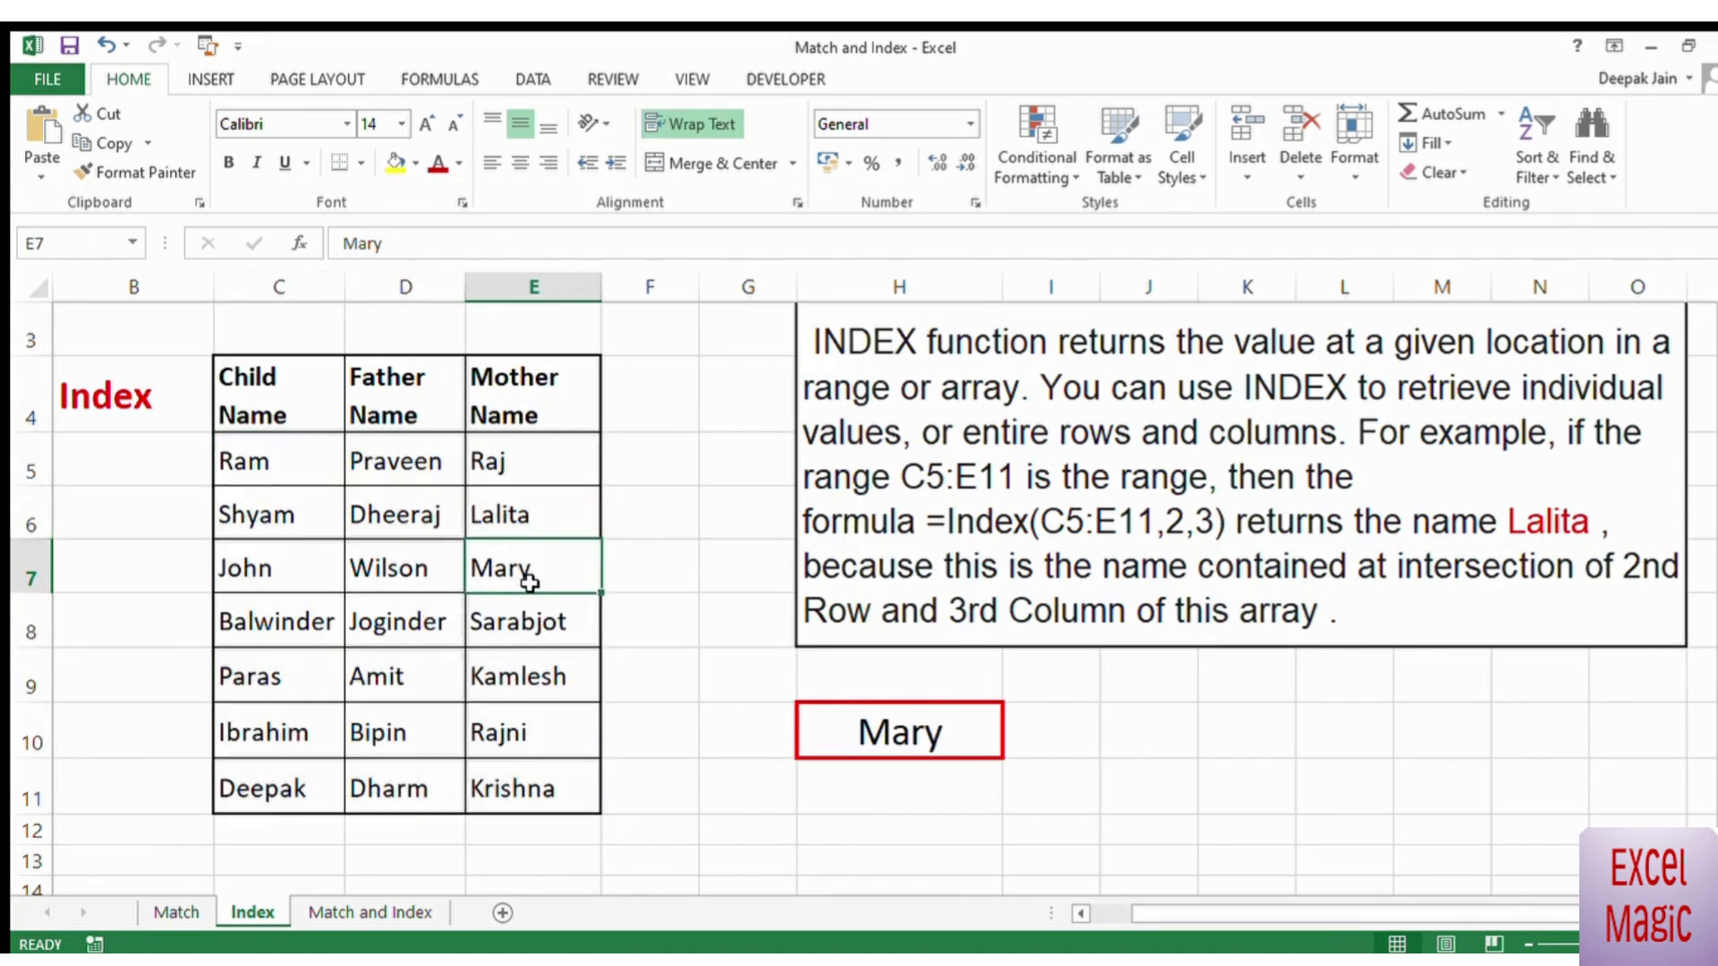
{"action": "left_click", "coordinate": [659, 829]}
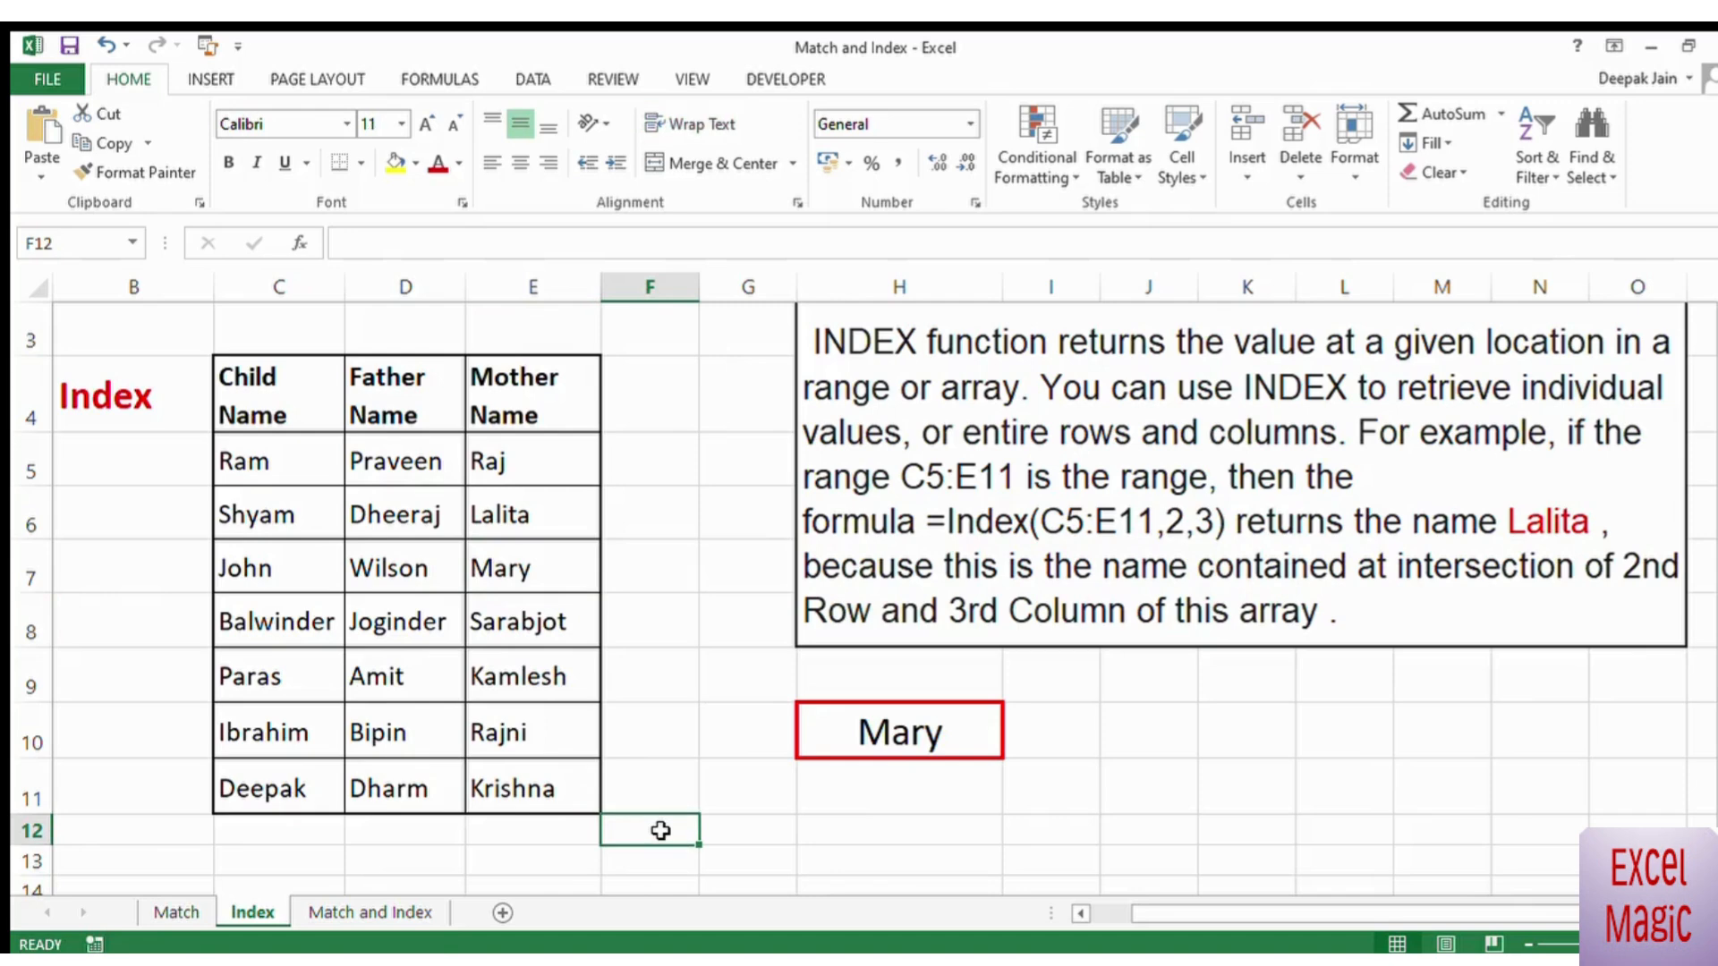
Step: Open the Match and Index sheet and review its explanation text, the table range C5:E11 and the example cells in row 12
{"action": "left_click", "coordinate": [381, 915]}
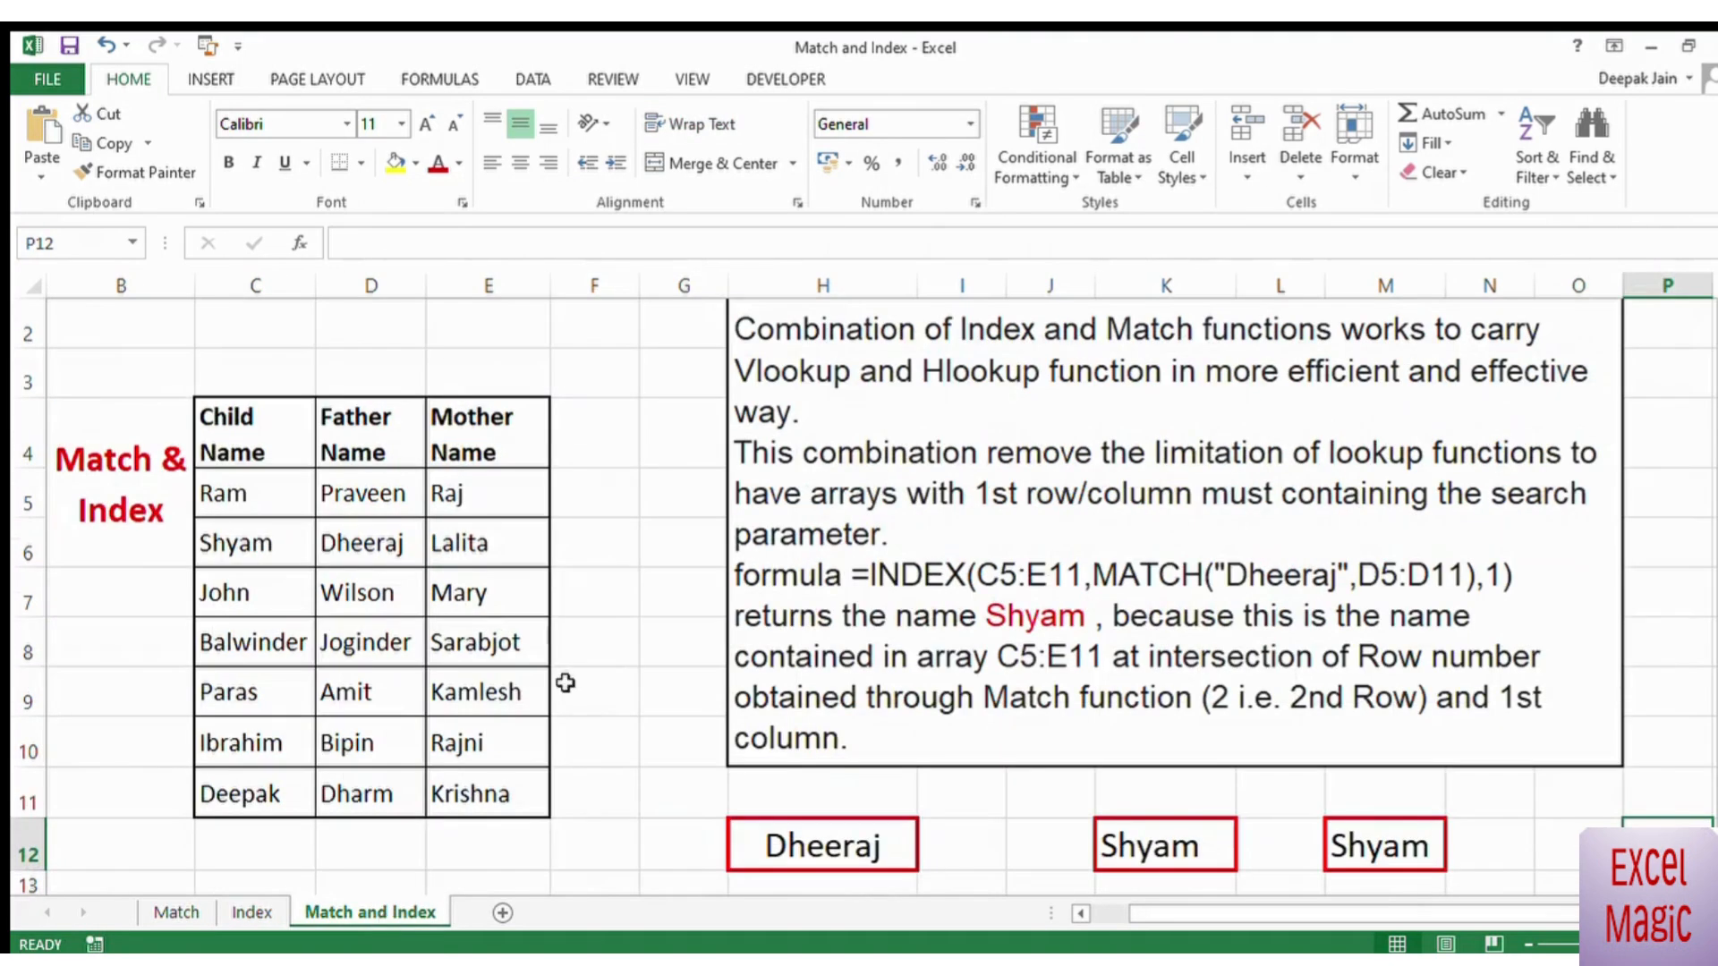
{"action": "left_click", "coordinate": [637, 618]}
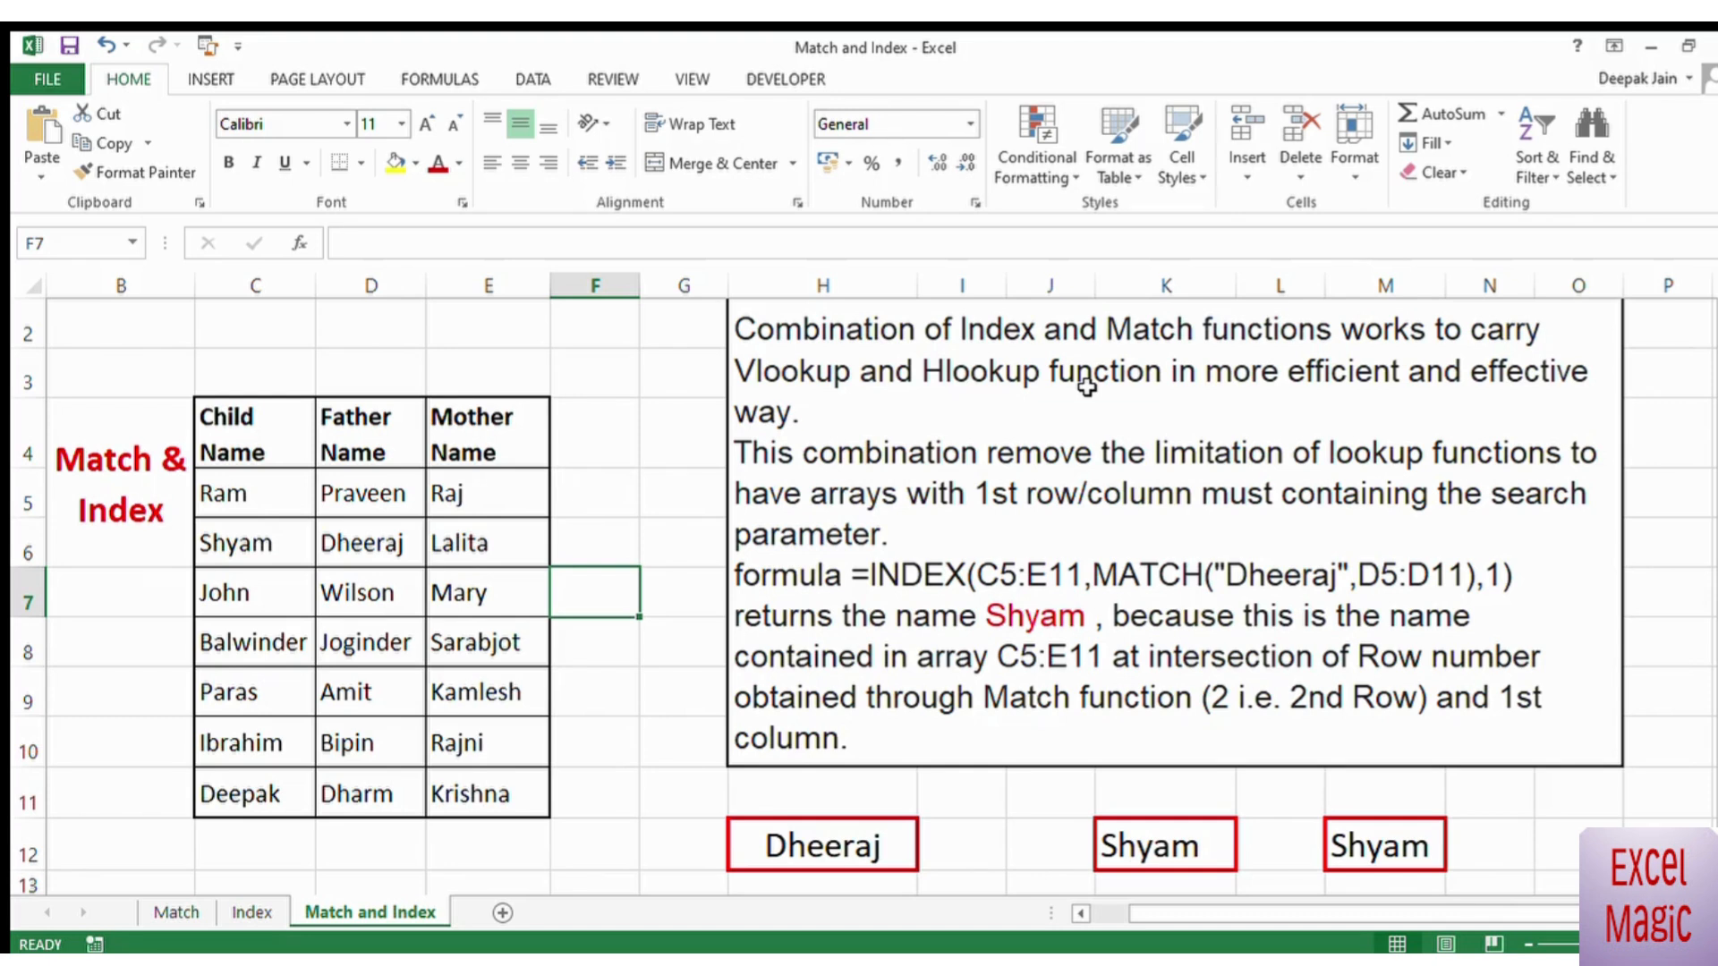
{"action": "scroll", "coordinate": [864, 599], "scroll_direction": "down", "scroll_amount": 2}
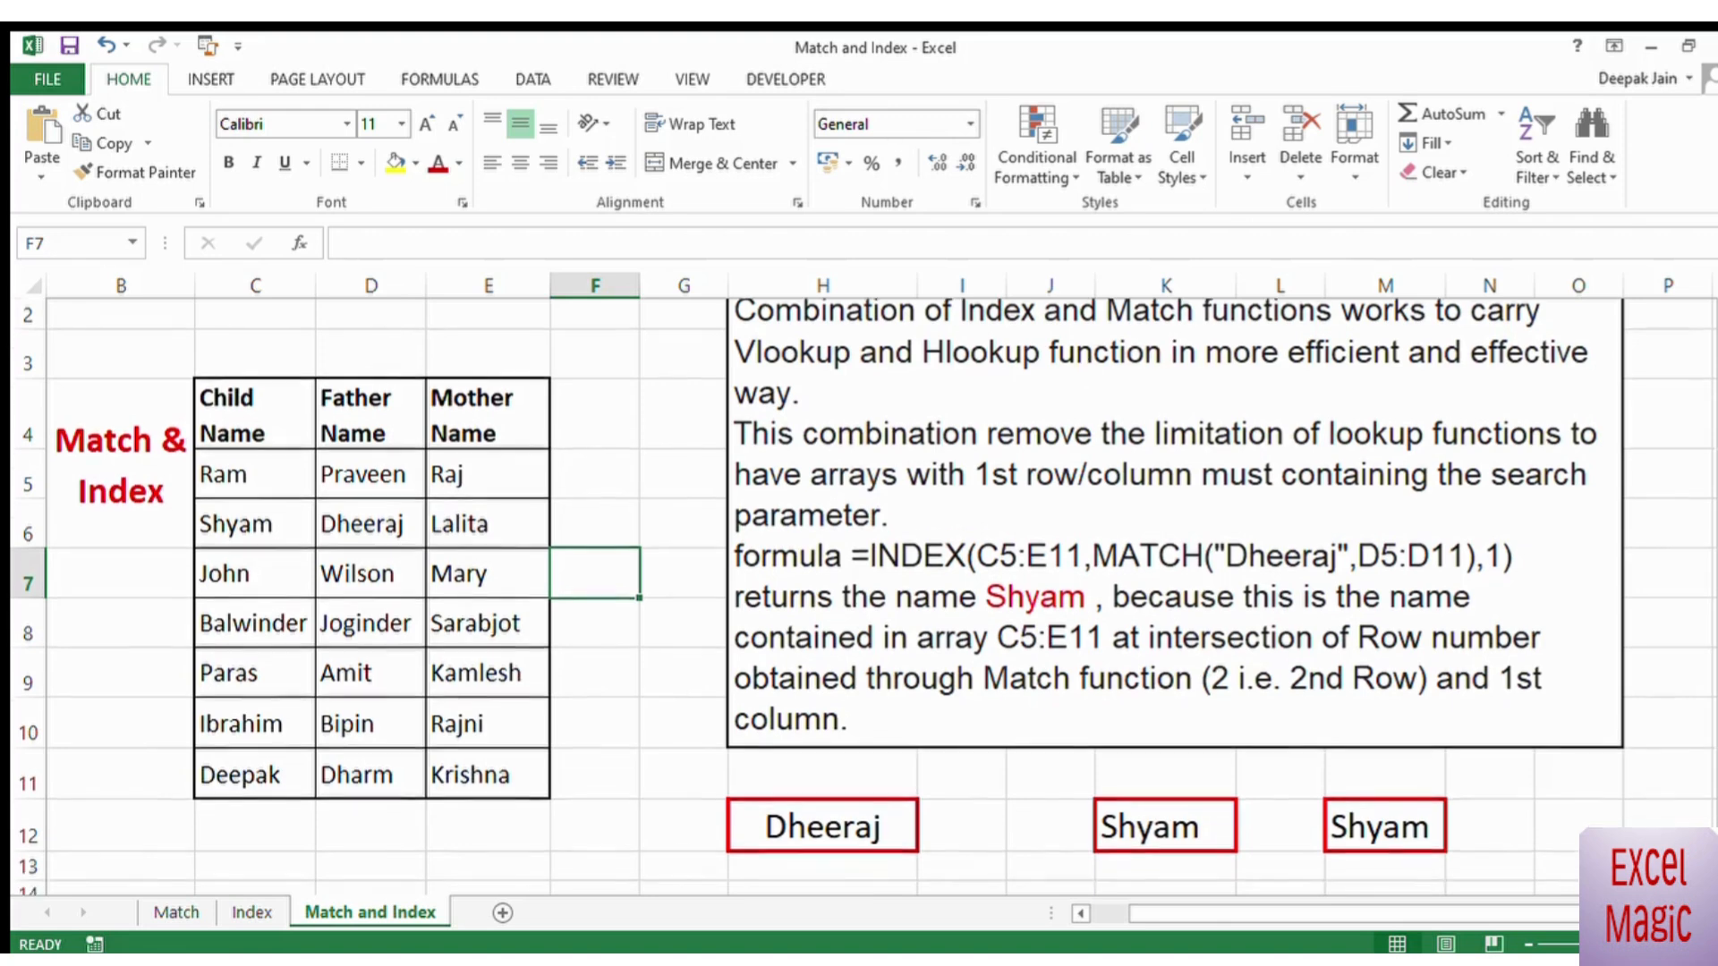
{"action": "scroll", "coordinate": [864, 598], "scroll_direction": "up", "scroll_amount": 1}
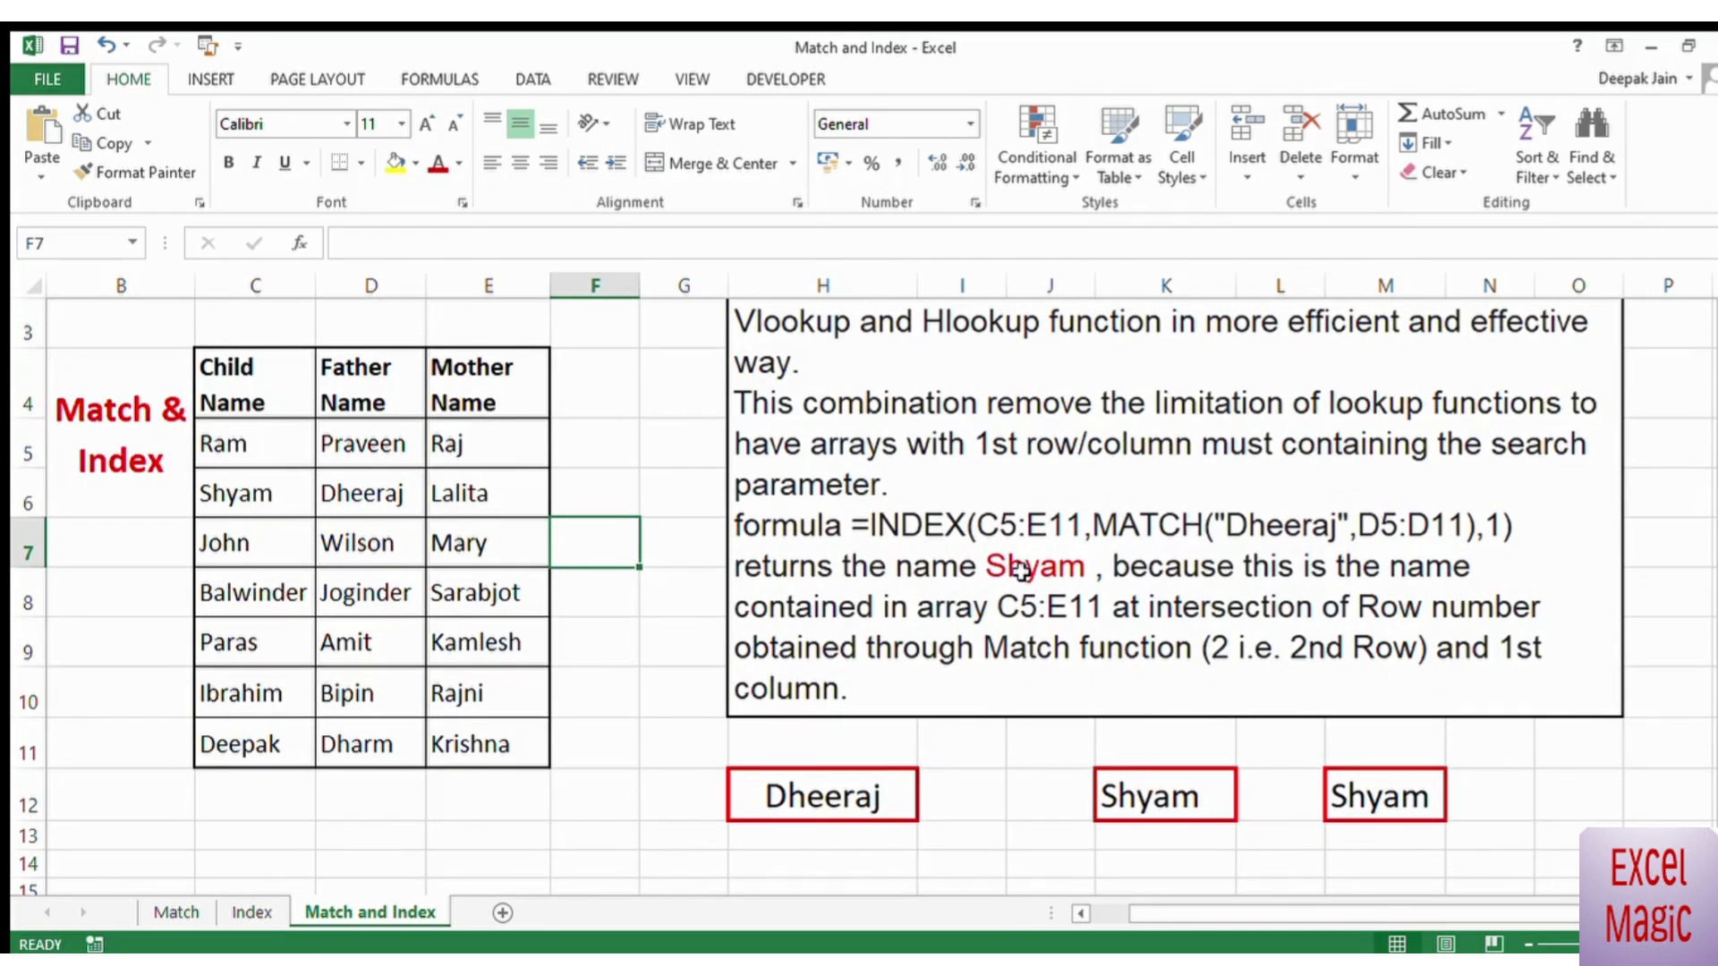
{"action": "left_click", "coordinate": [966, 842]}
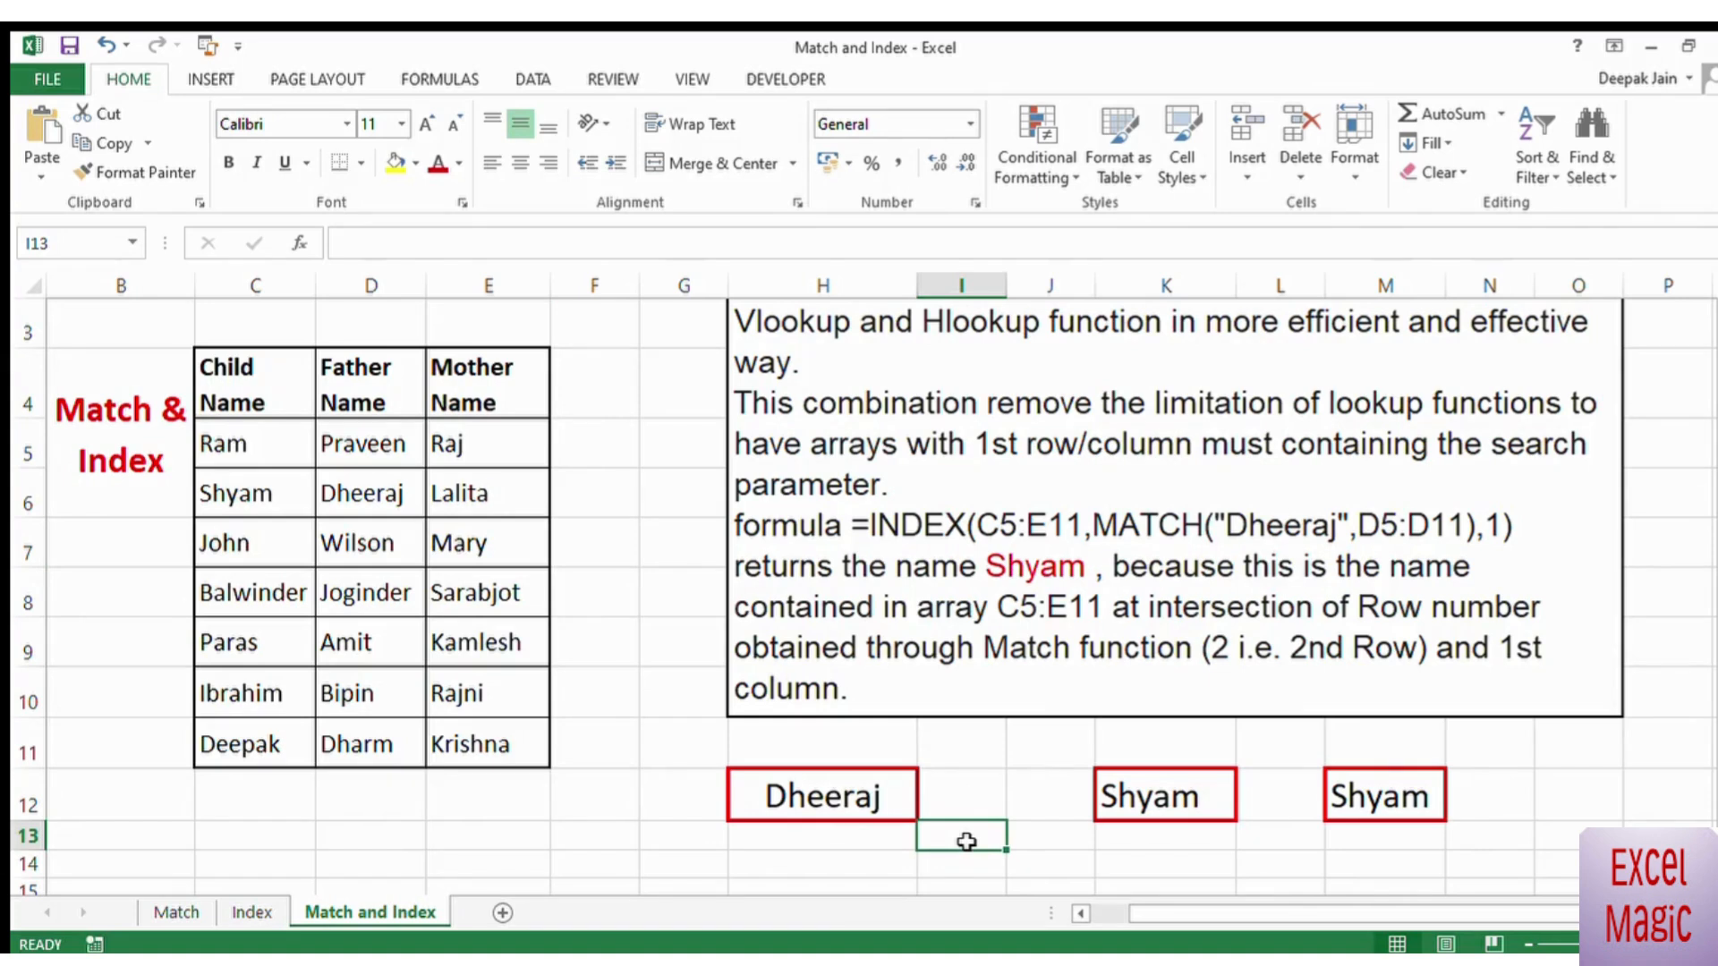
{"action": "left_click_drag", "start_coordinate": [224, 445], "coordinate": [454, 739]}
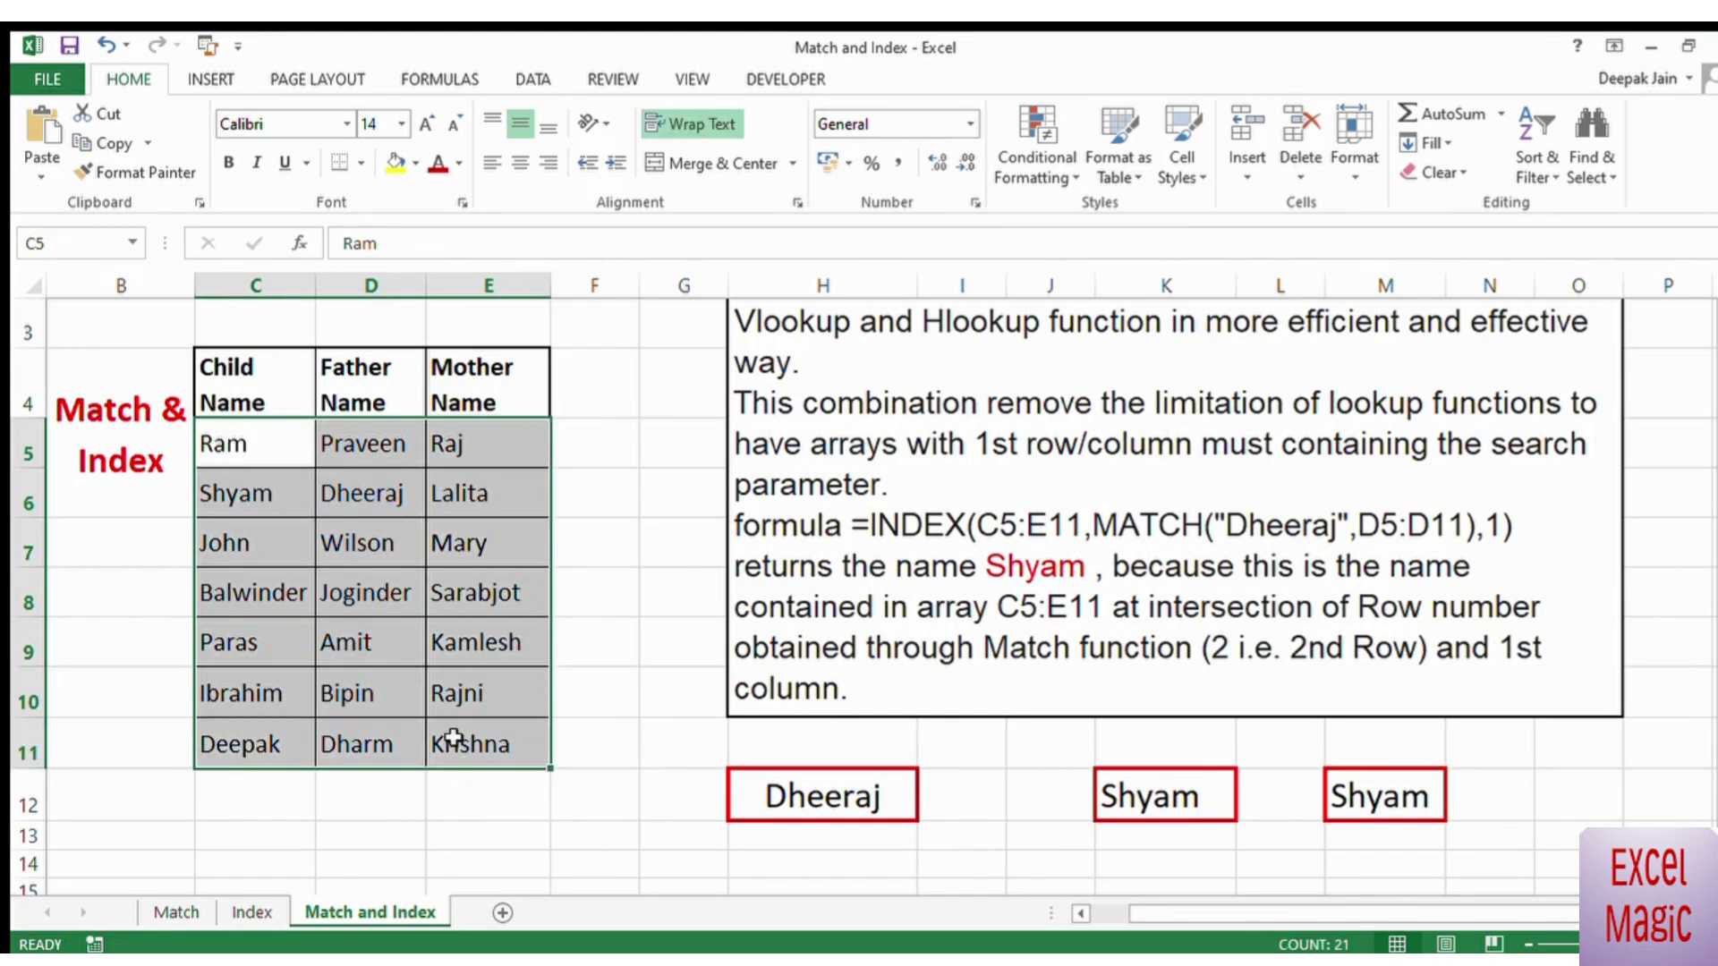
{"action": "left_click", "coordinate": [631, 553]}
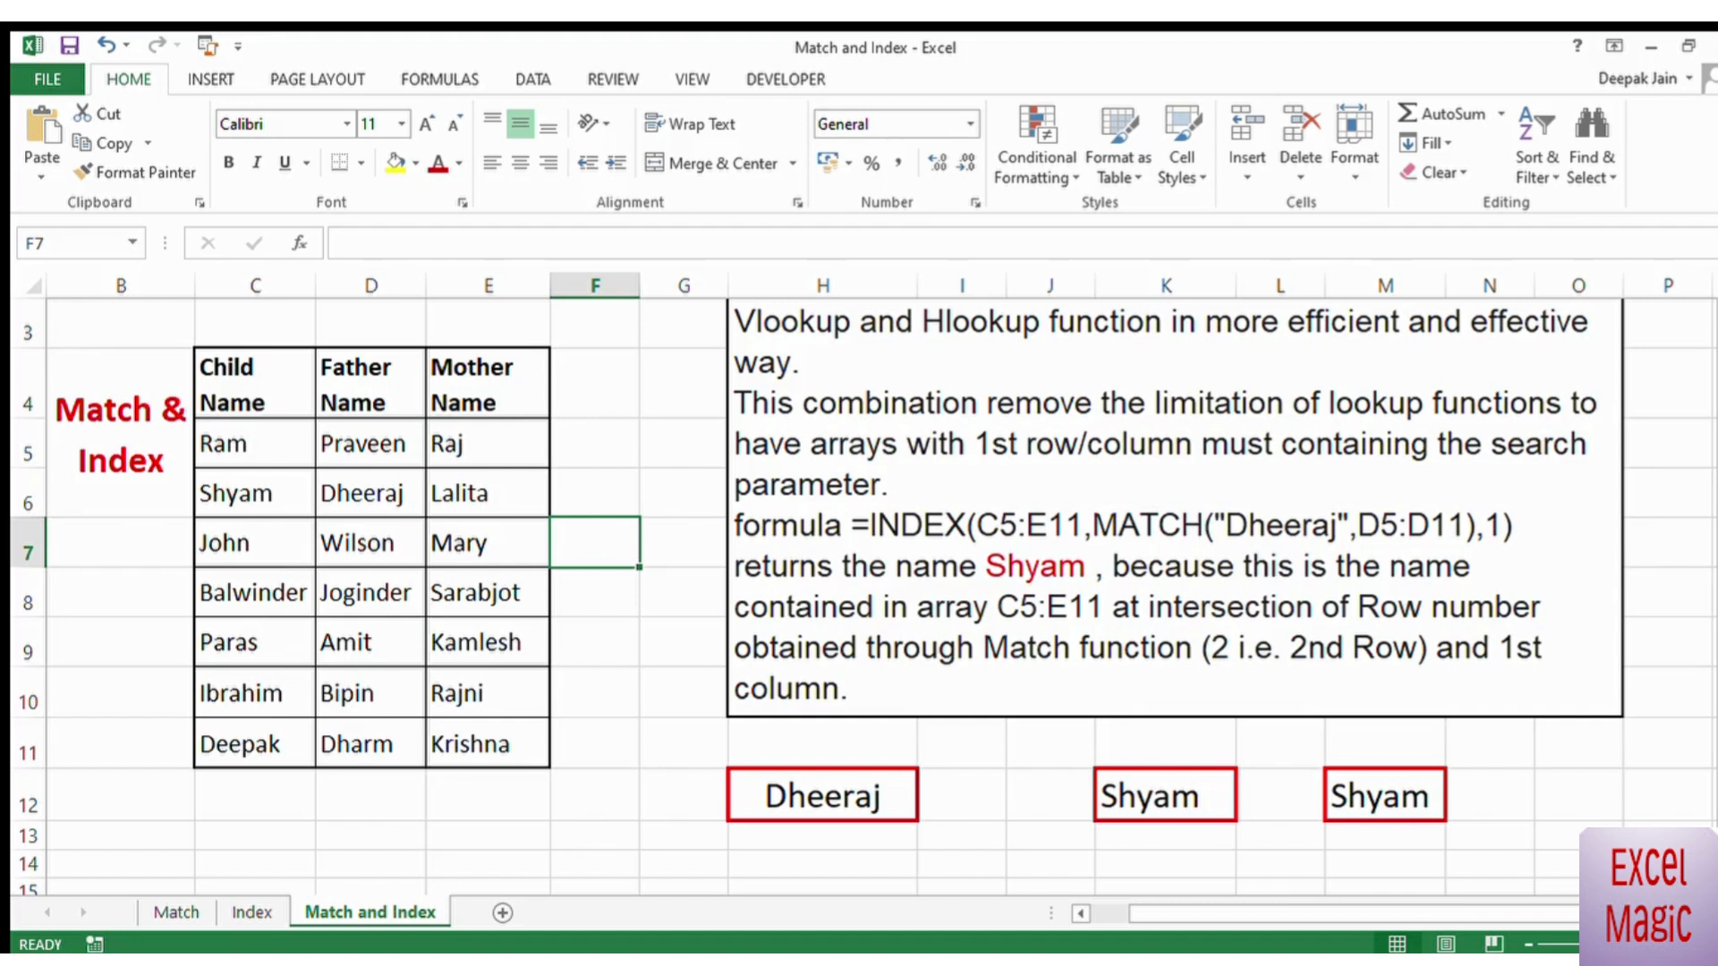
{"action": "left_click", "coordinate": [599, 637]}
{"action": "left_click", "coordinate": [1036, 876]}
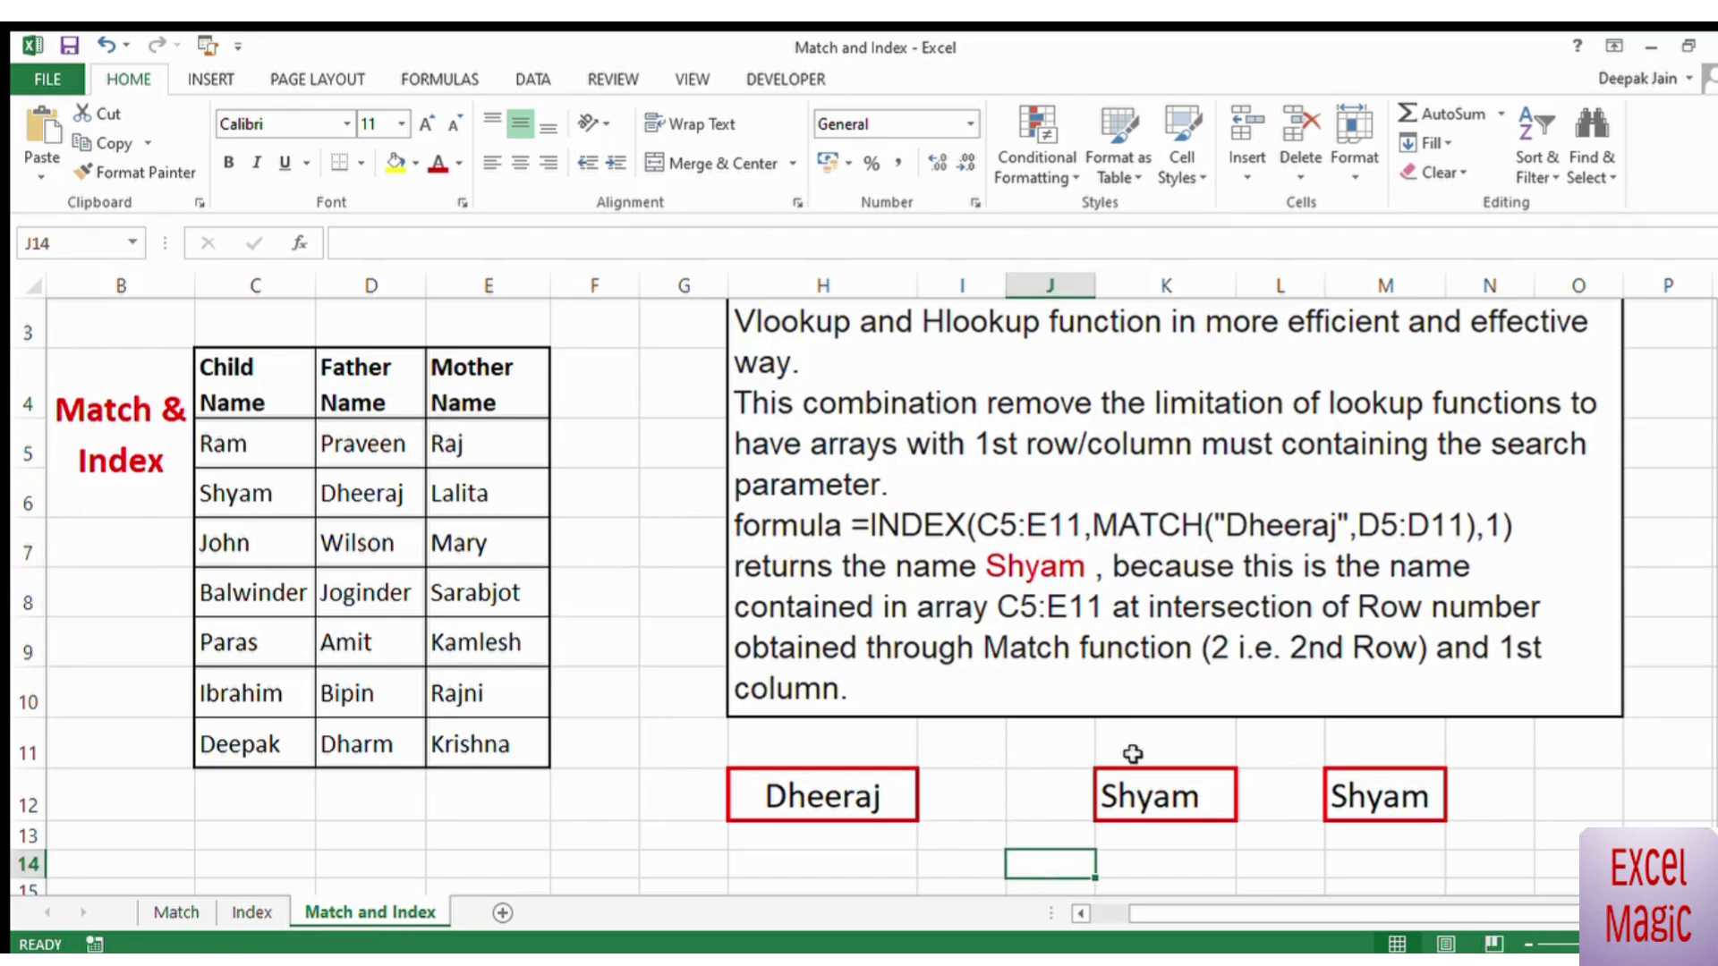
Step: Replace the formula in K12 with a MATCH for the third father name (D7), entered as quoted text, in D5:D11 with match type 0
{"action": "left_click", "coordinate": [1149, 796]}
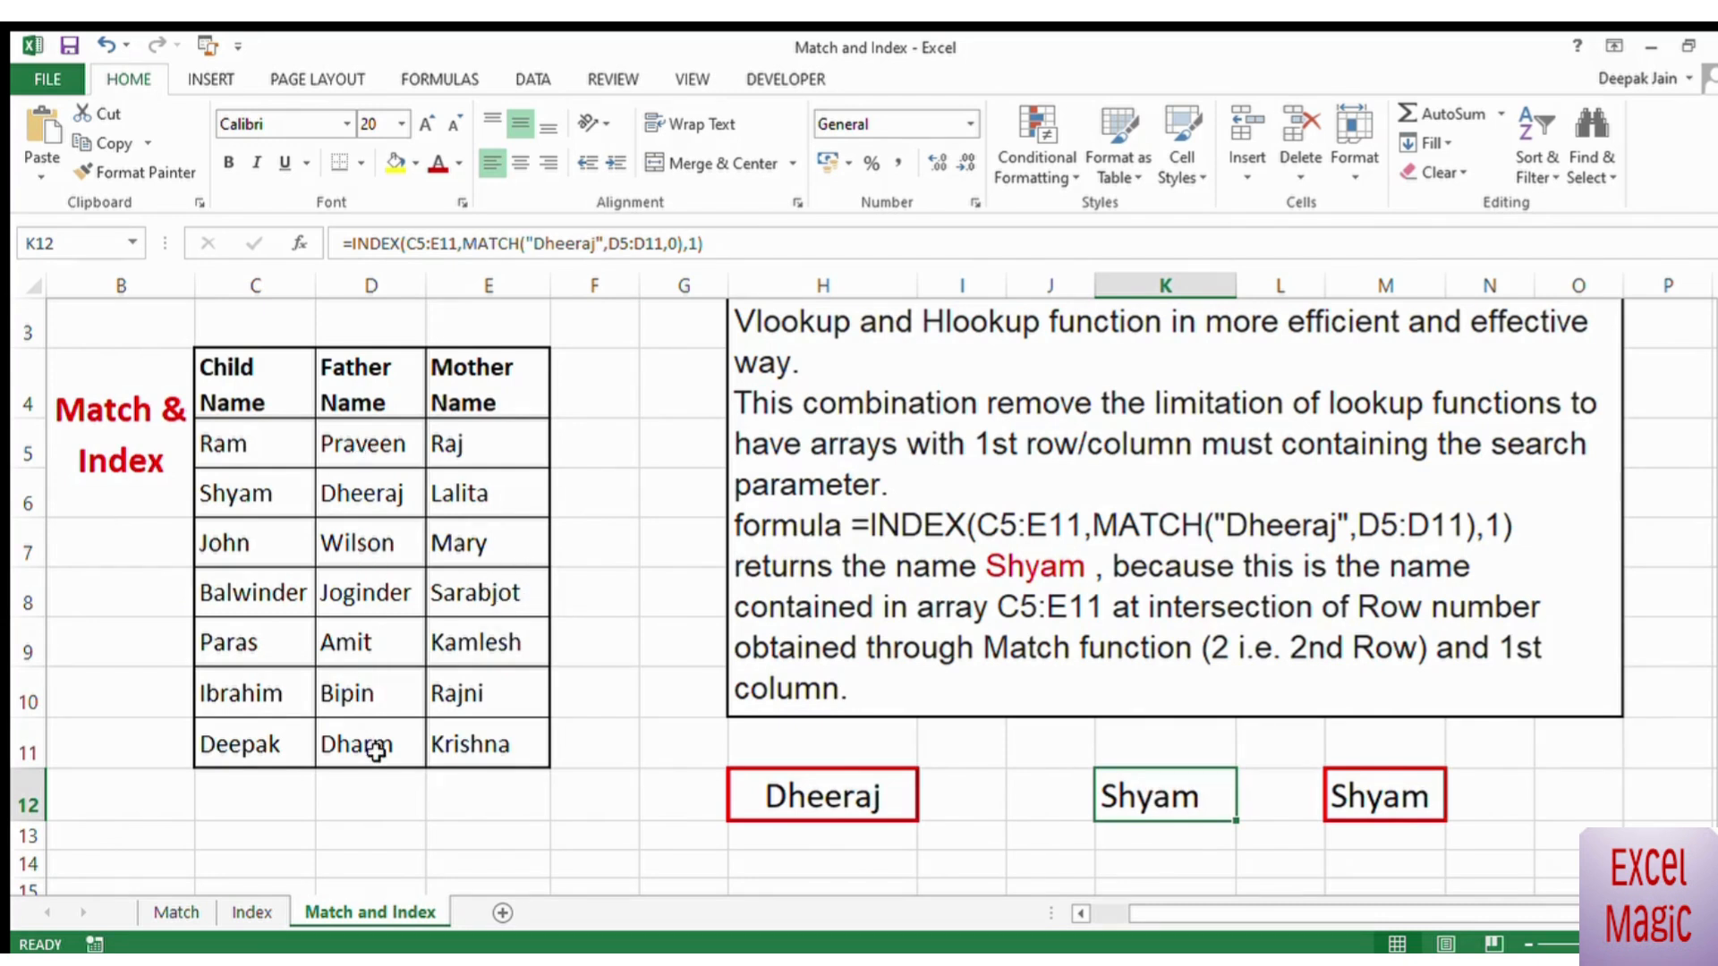
{"action": "type", "text": "="}
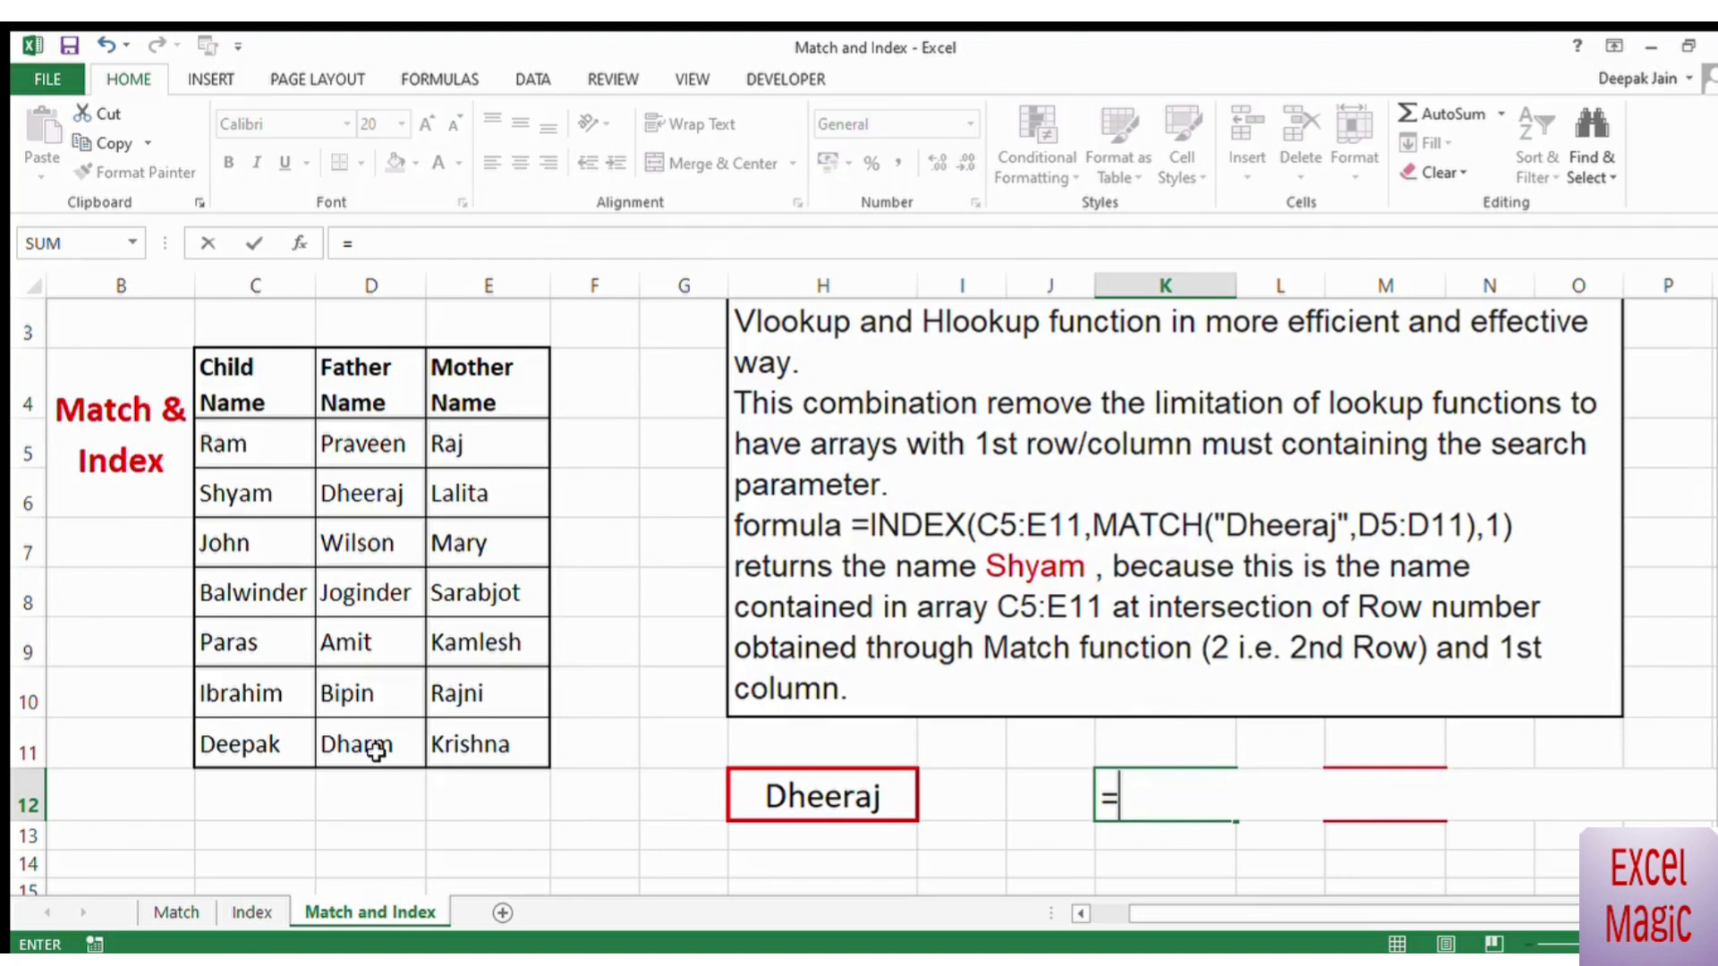
{"action": "type", "text": "match("}
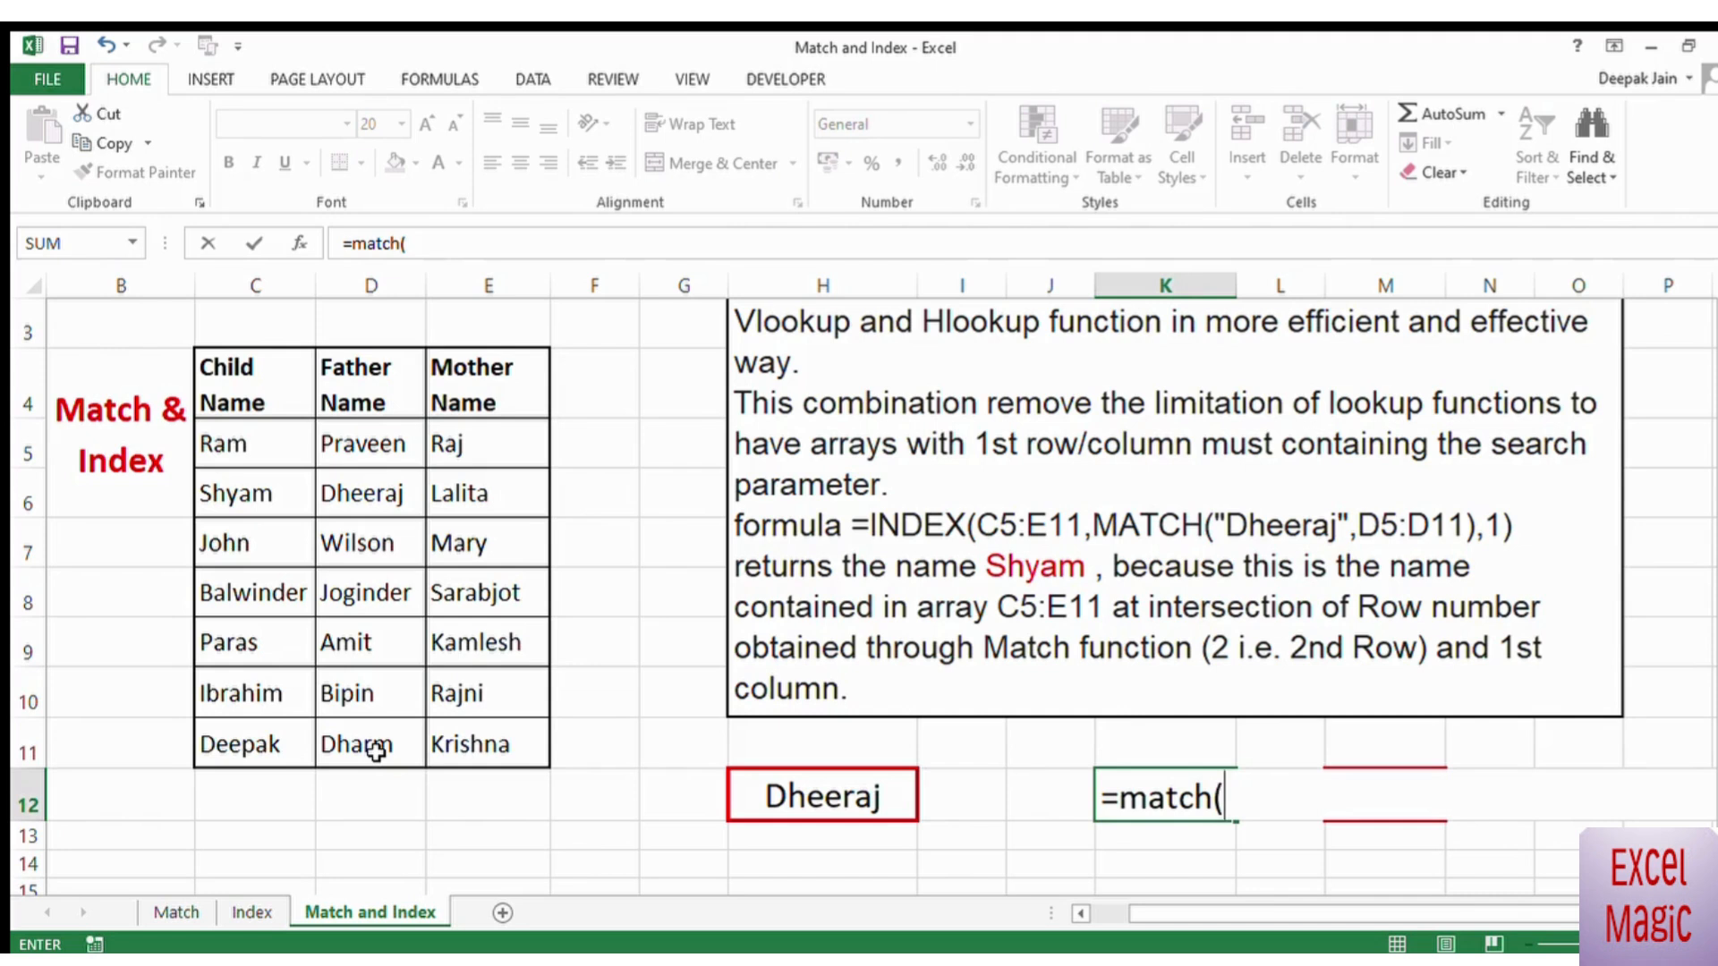
{"action": "type", "text": "\"WI"}
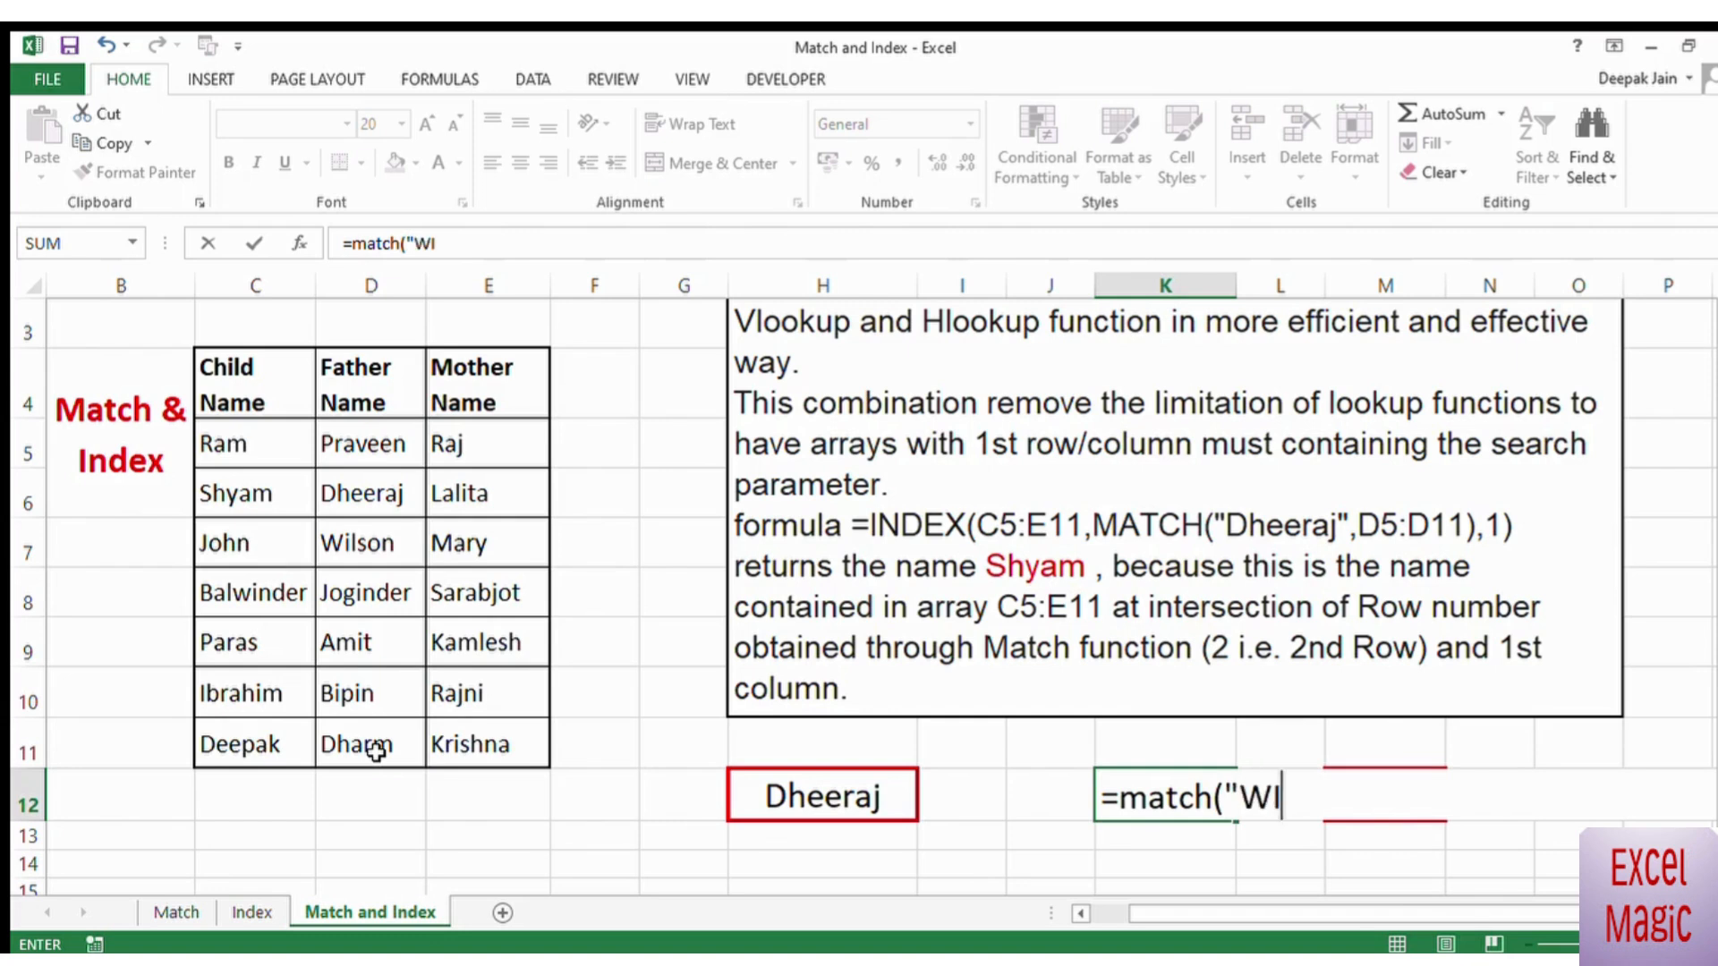
{"action": "type", "text": "lson\","}
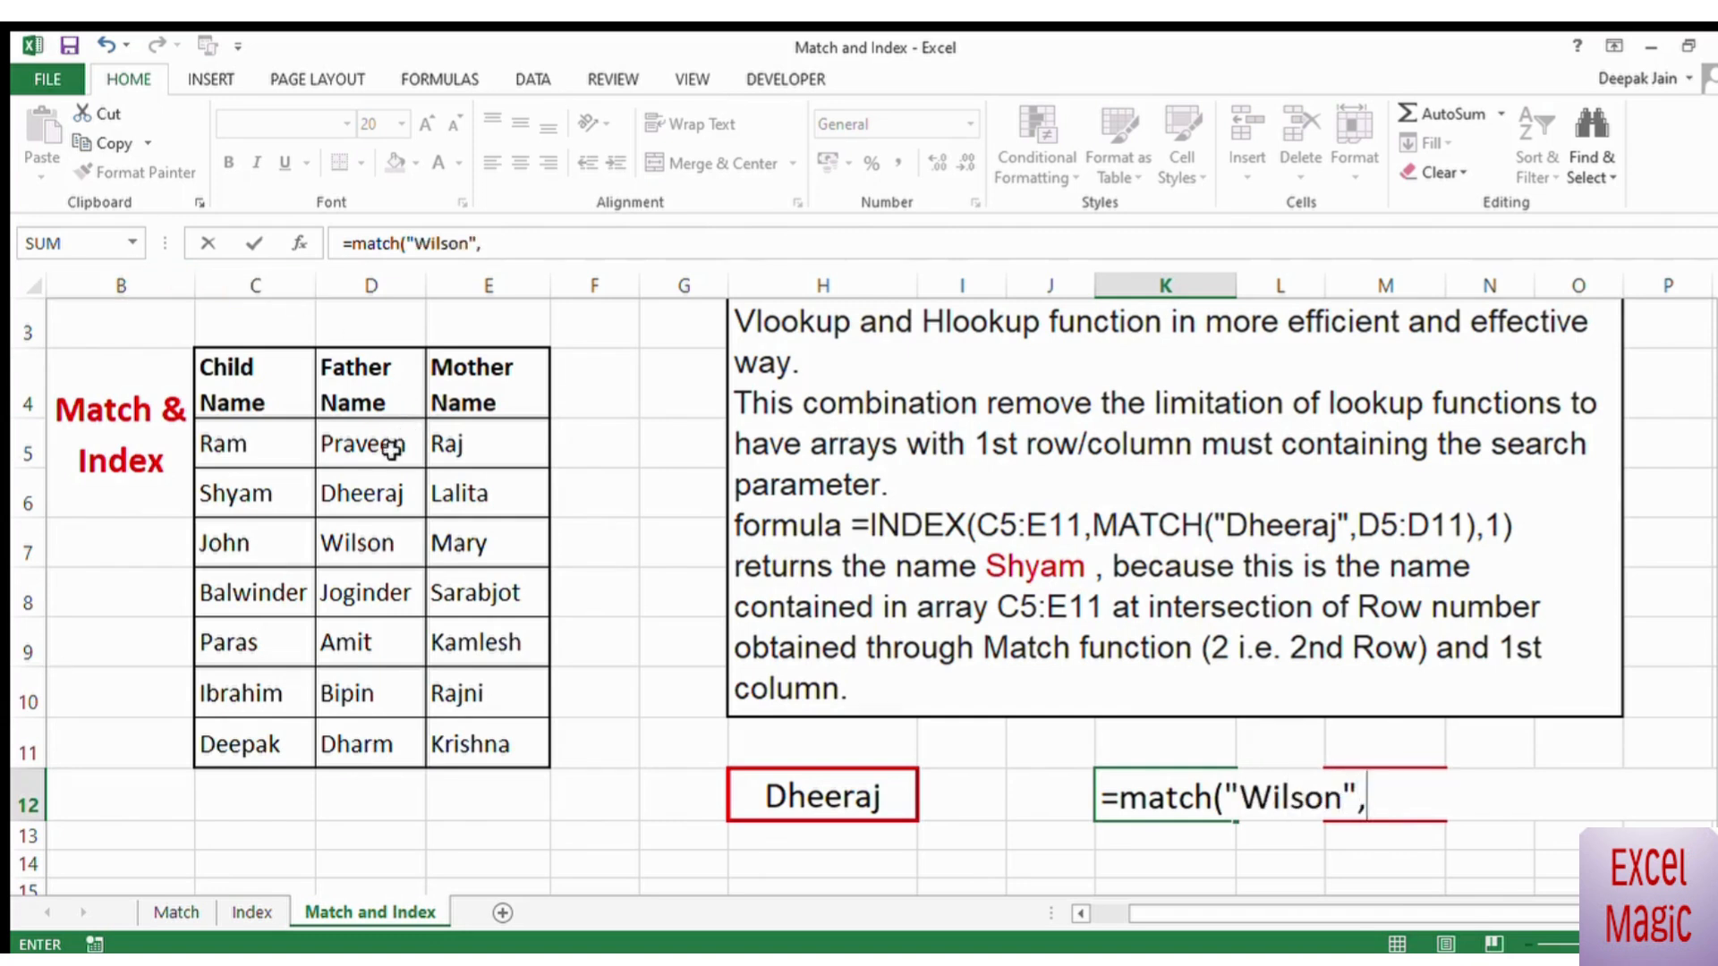
{"action": "left_click_drag", "start_coordinate": [392, 449], "coordinate": [372, 749]}
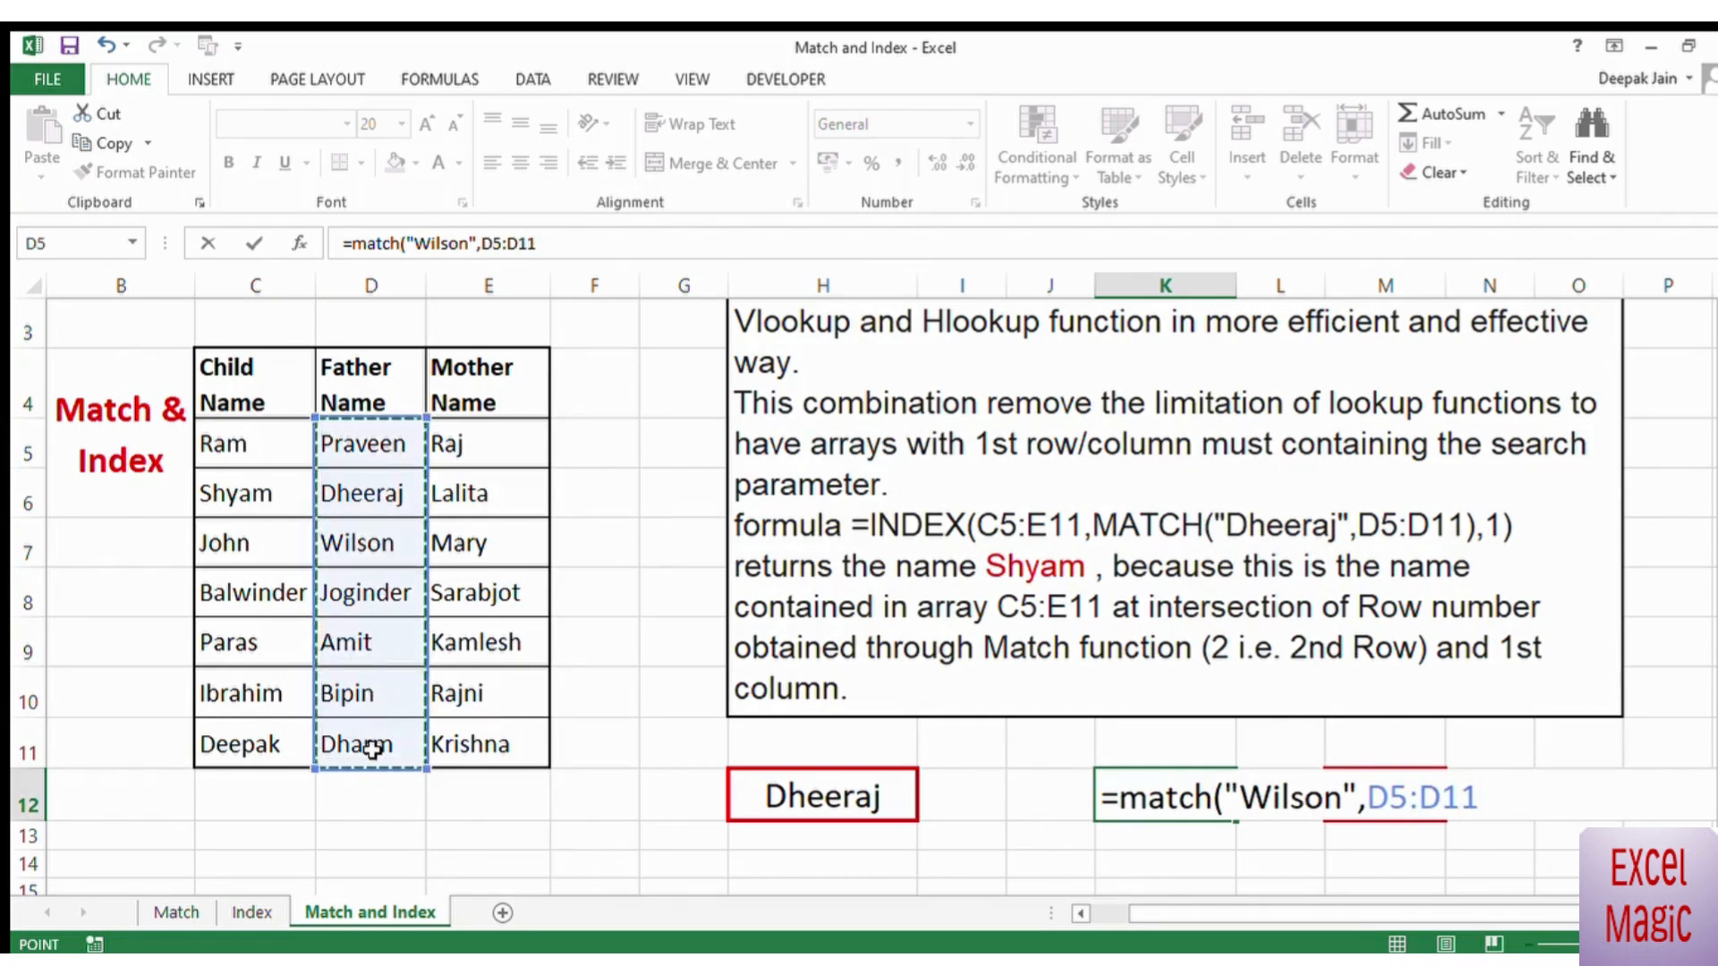
{"action": "type", "text": ","}
{"action": "type", "text": "0)"}
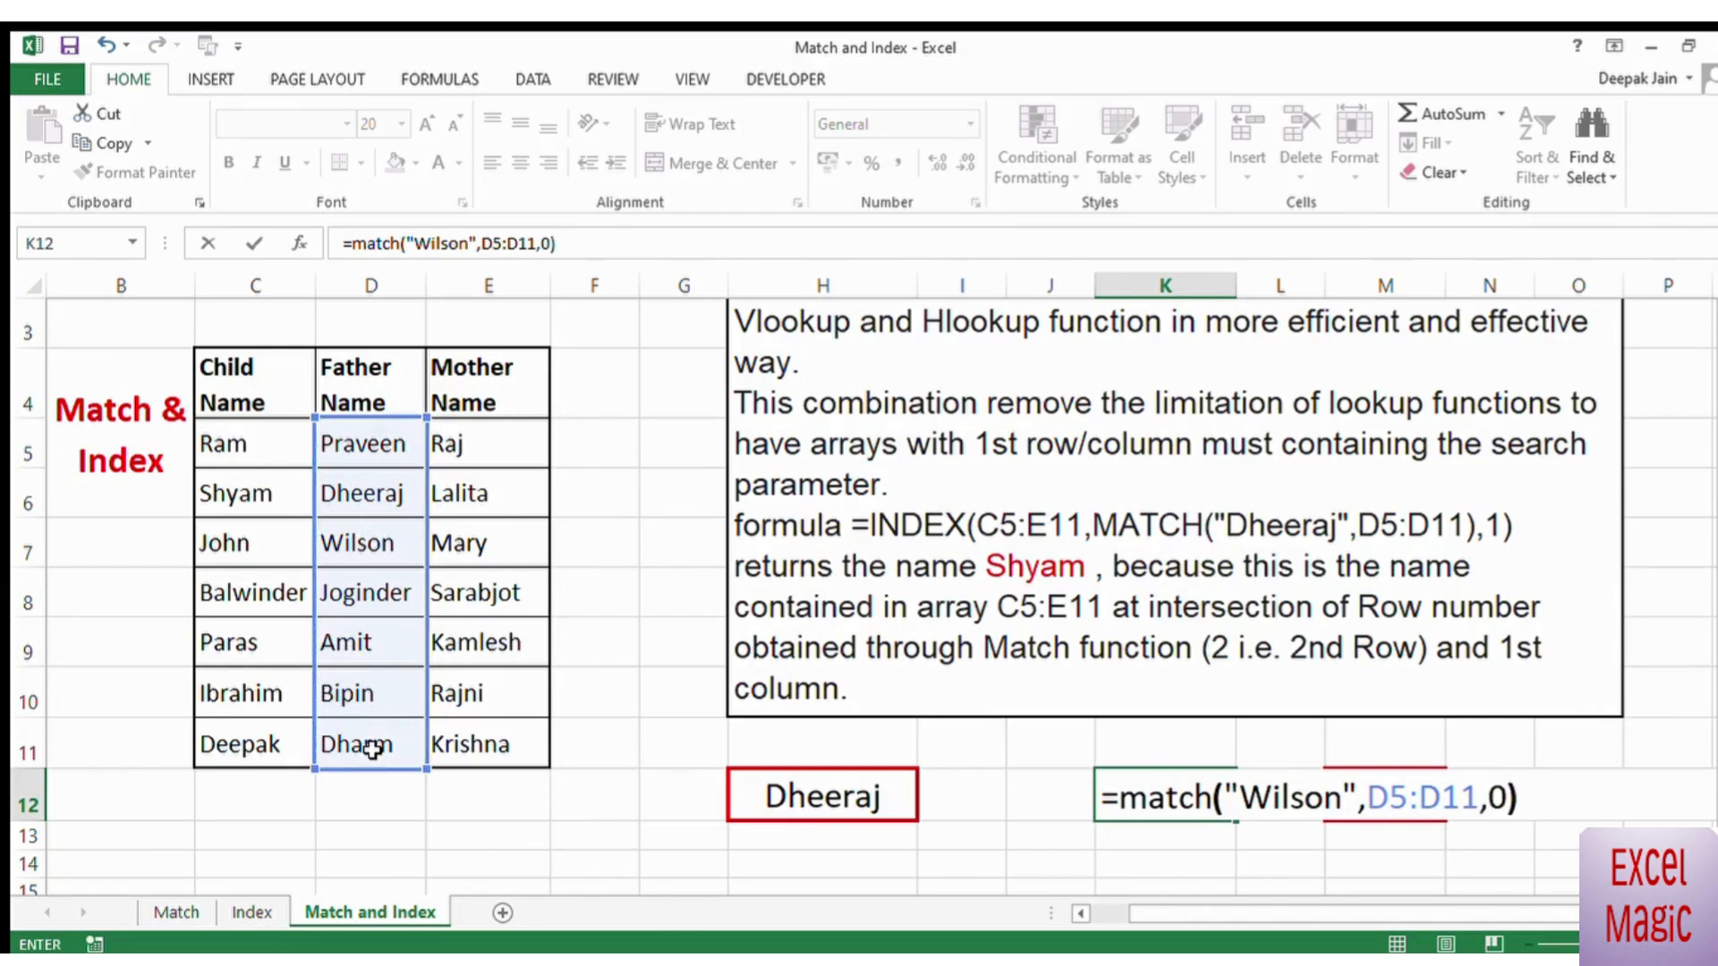
{"action": "key", "text": "Return"}
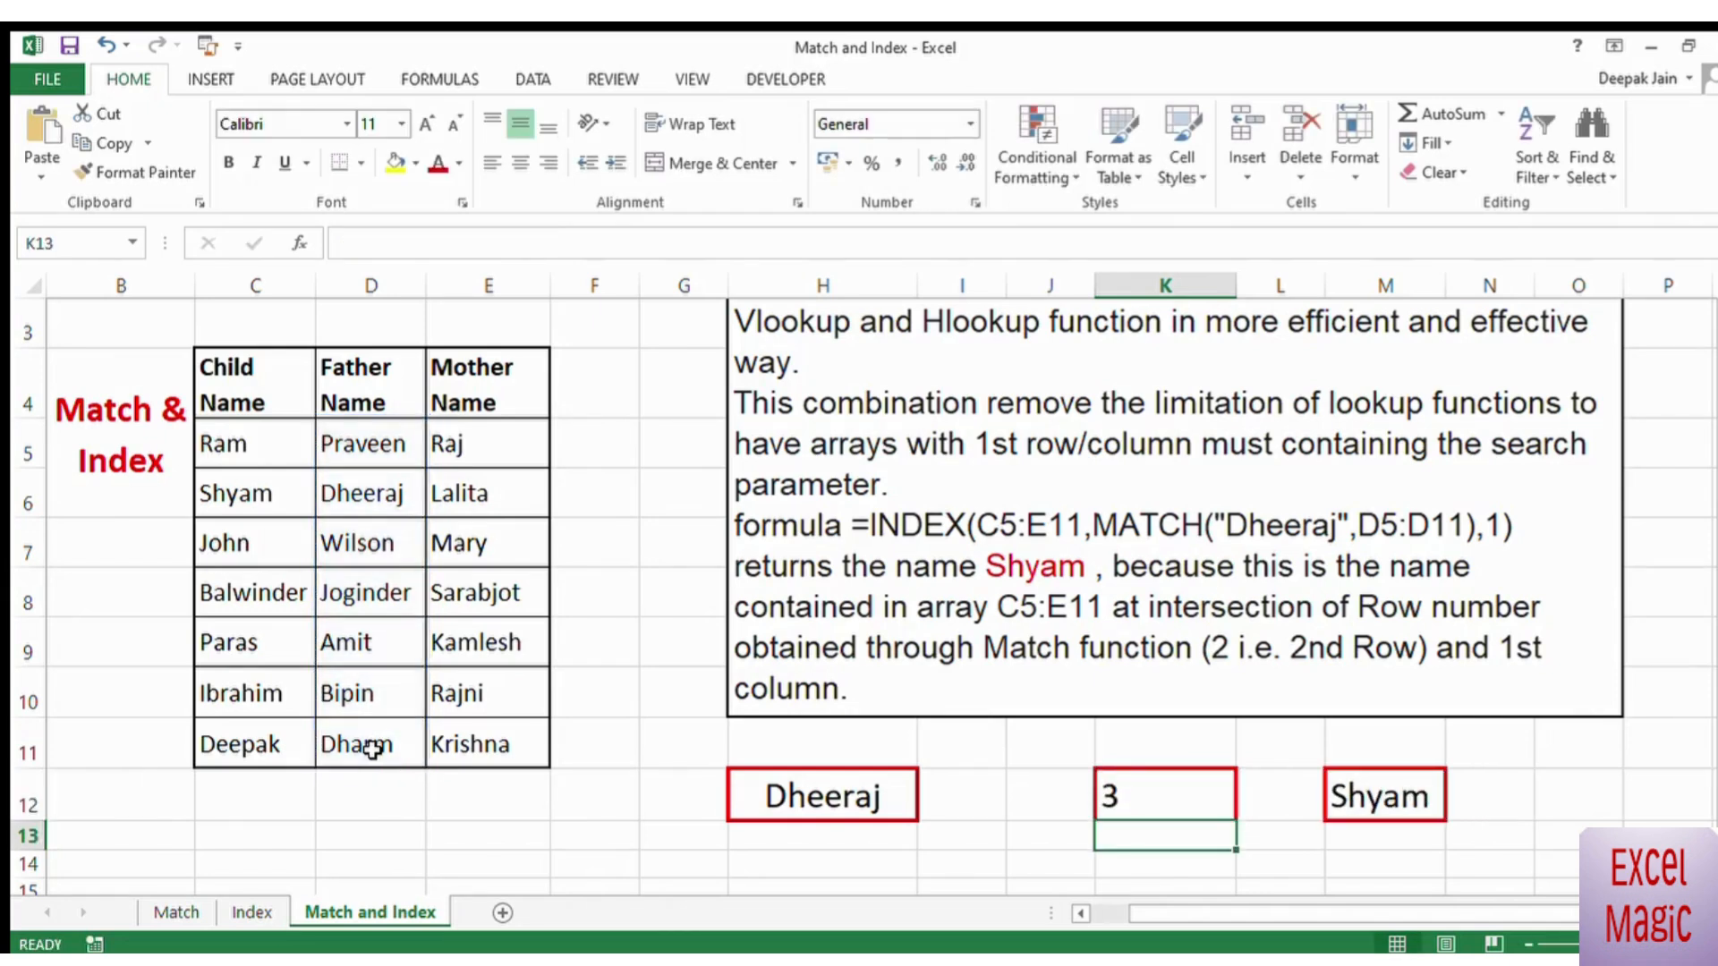
Step: Wrap the MATCH in K12 in an INDEX over C5:E11, using the MATCH as the row number and 1 as the column
{"action": "key", "text": "Up"}
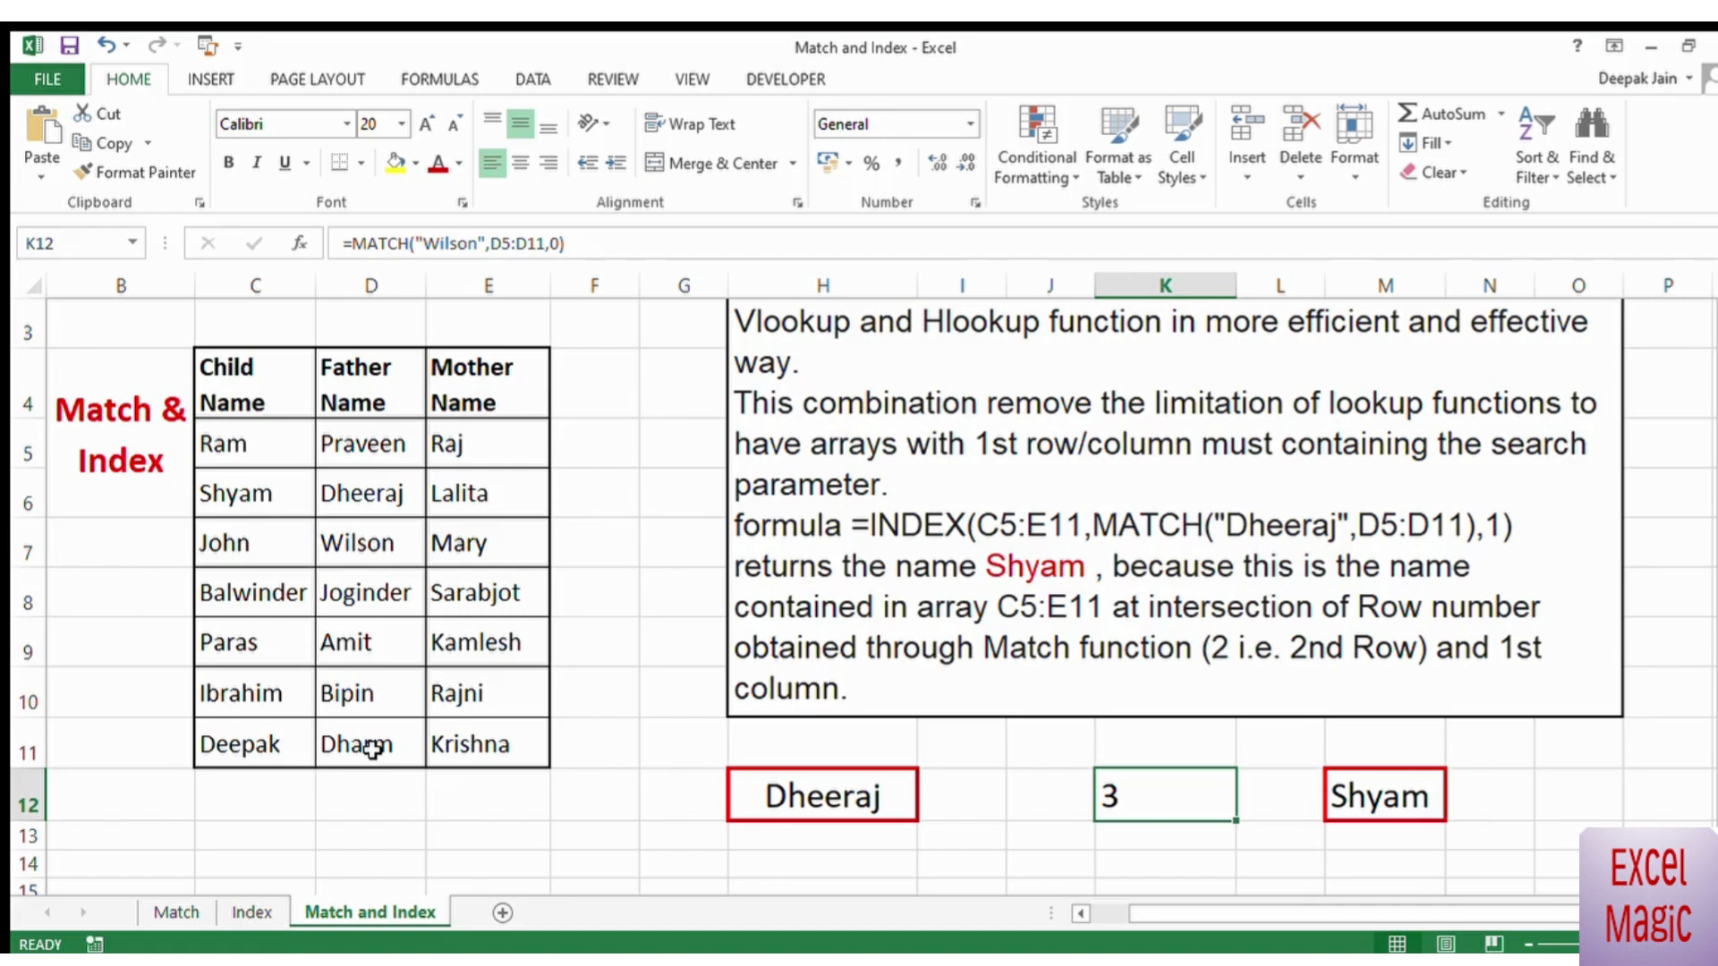
{"action": "left_click", "coordinate": [357, 247]}
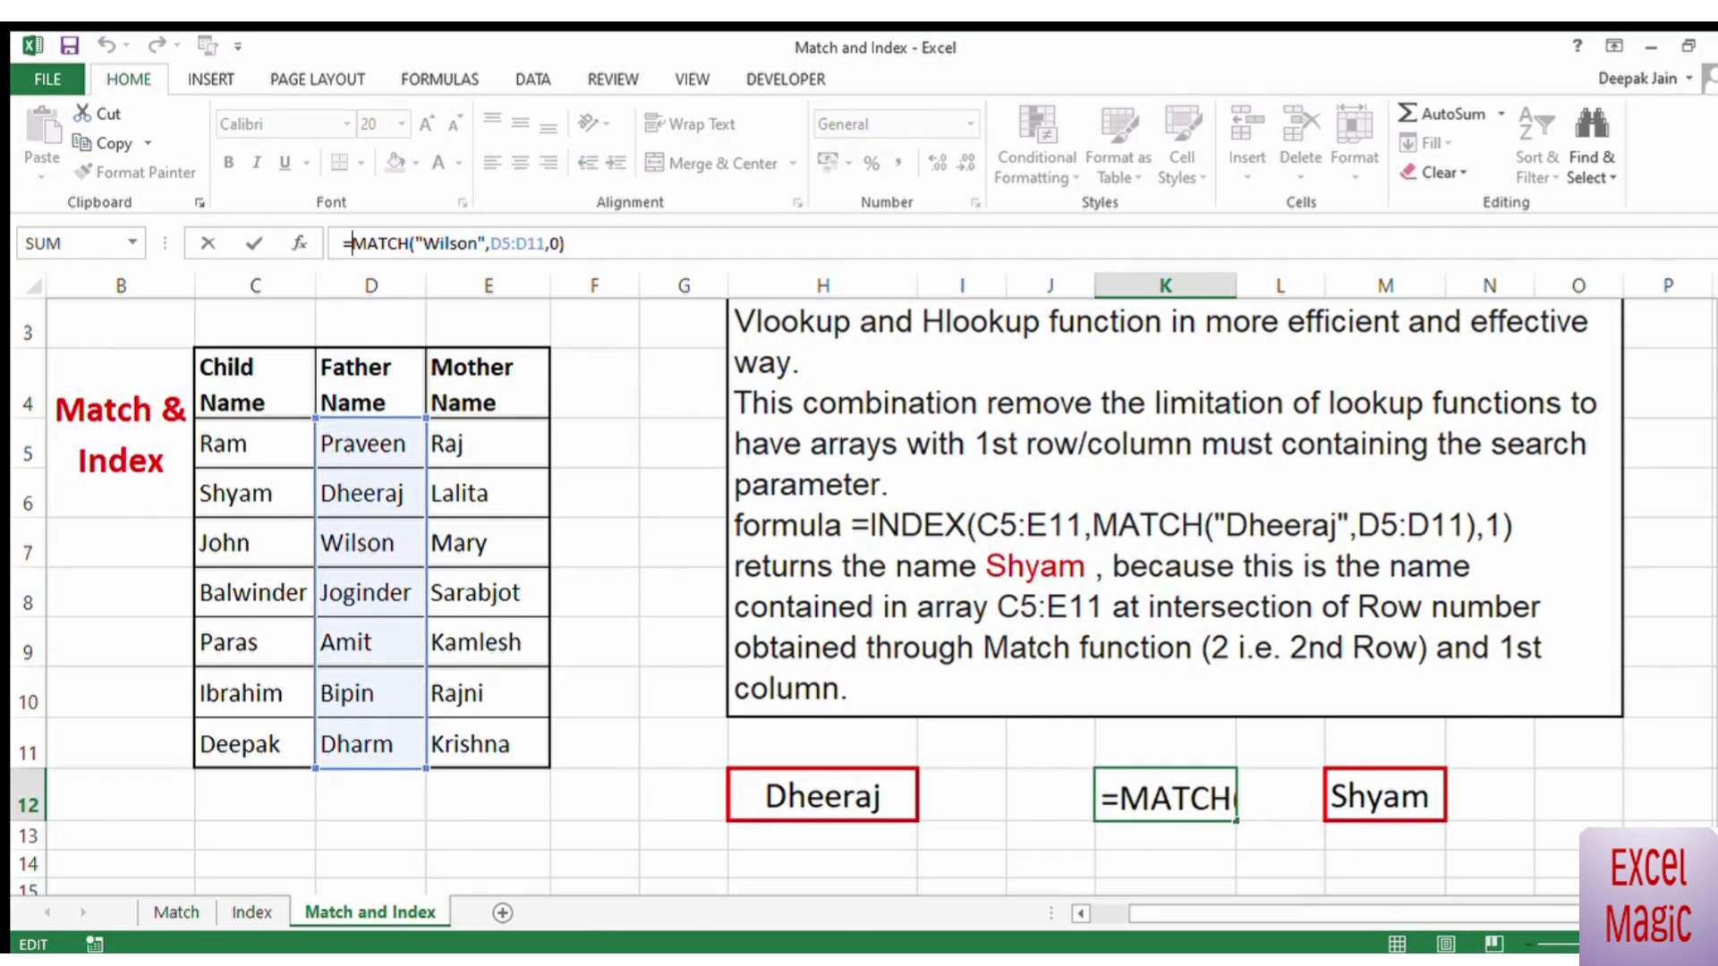
{"action": "type", "text": "index"}
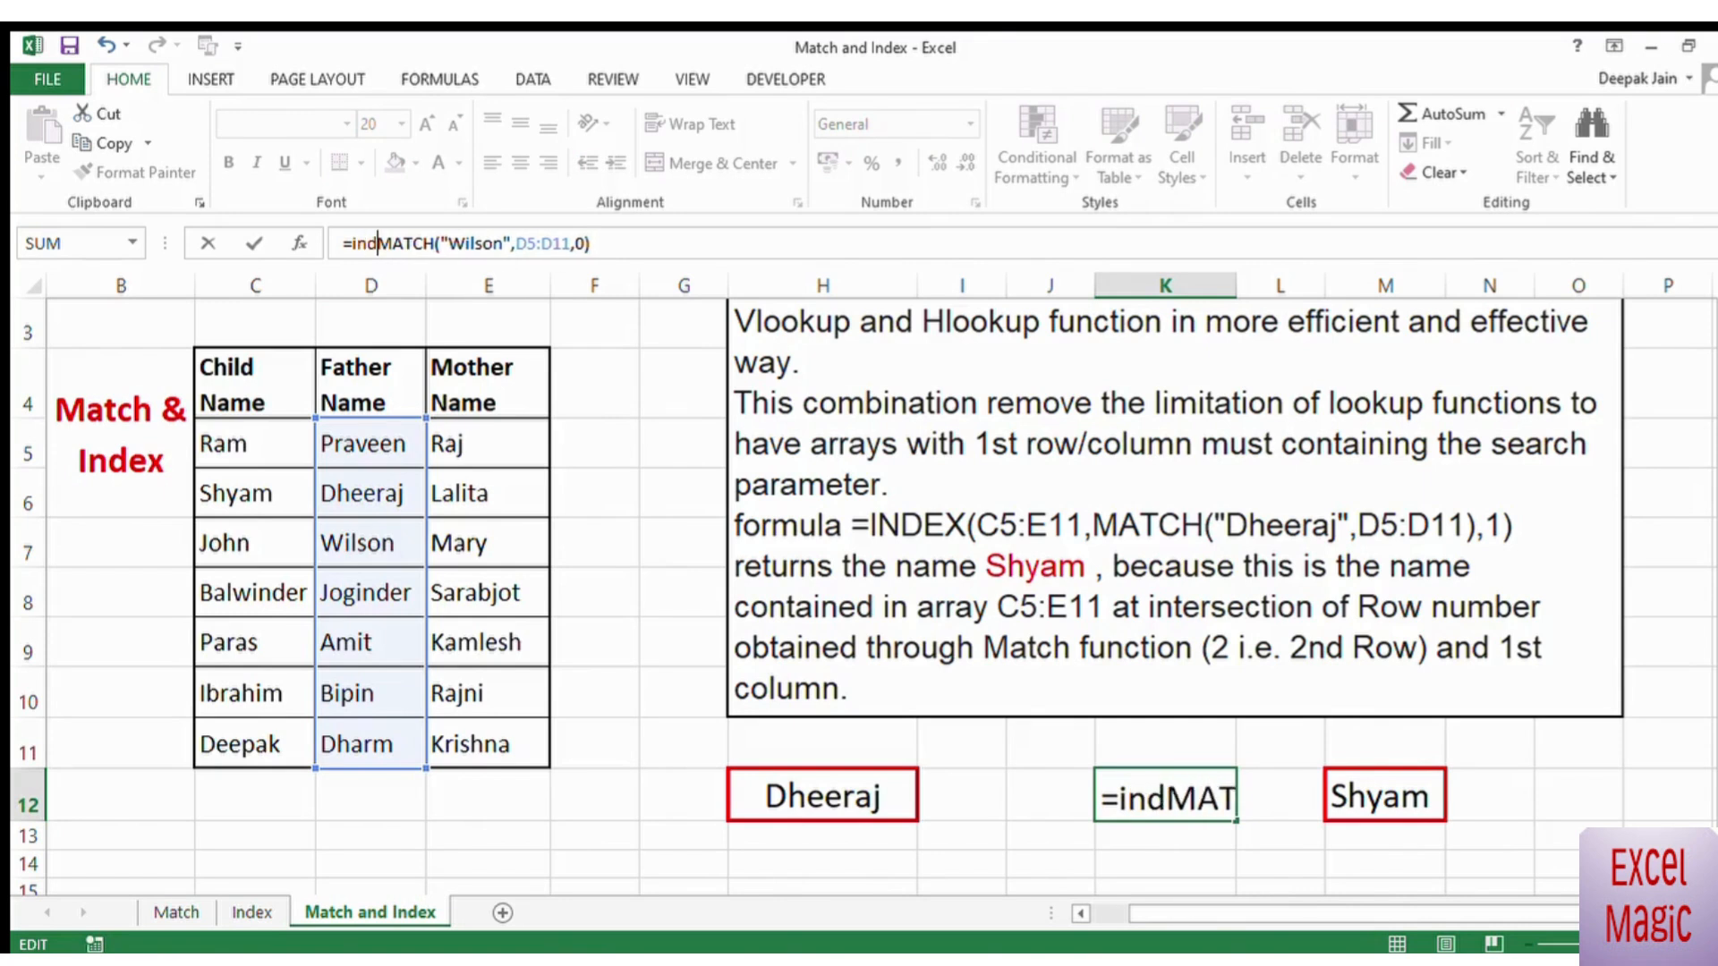
{"action": "type", "text": "("}
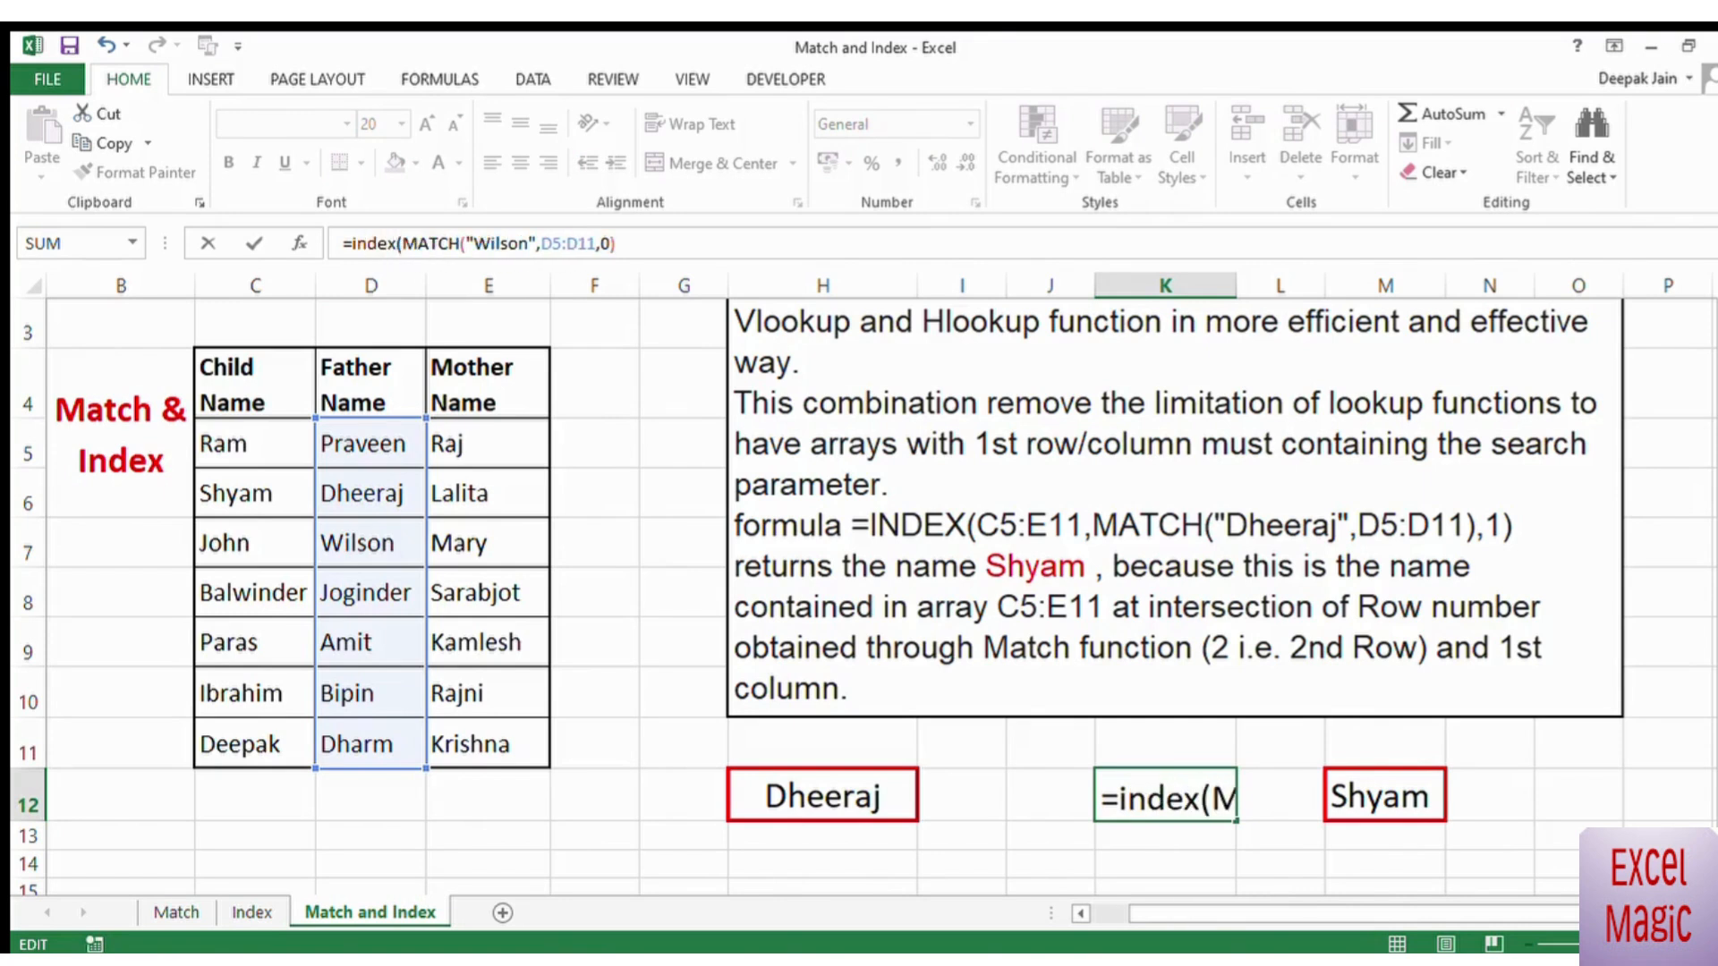
{"action": "left_click_drag", "start_coordinate": [211, 445], "coordinate": [495, 750]}
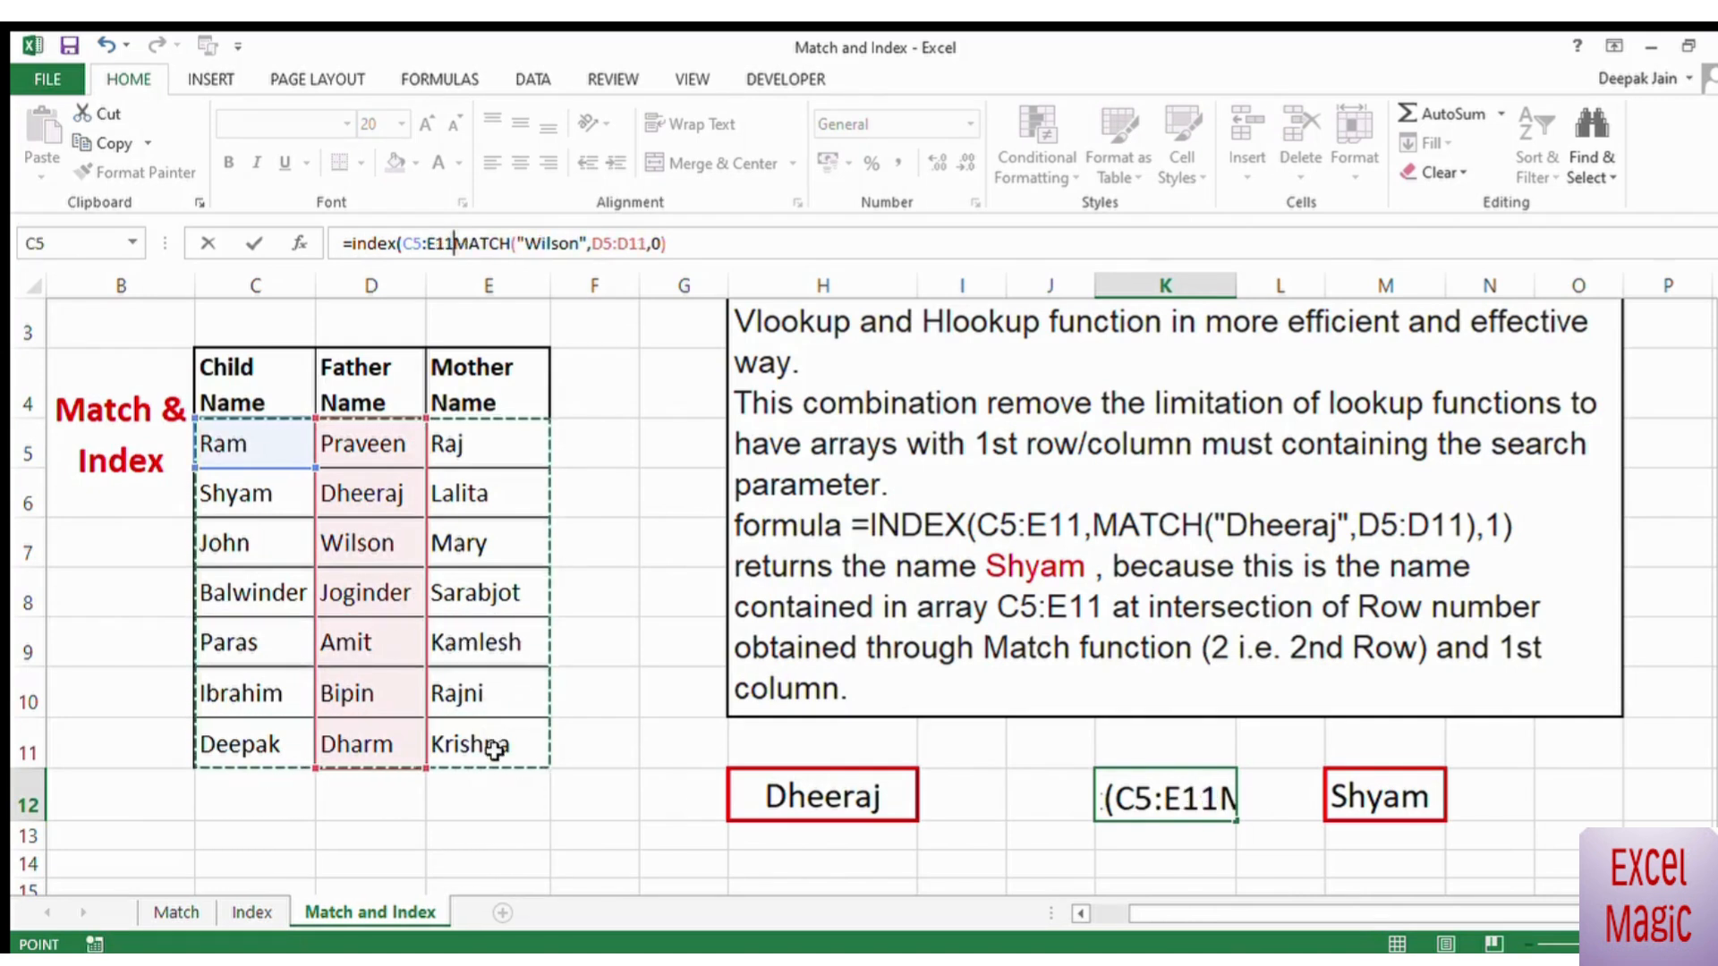
{"action": "type", "text": ","}
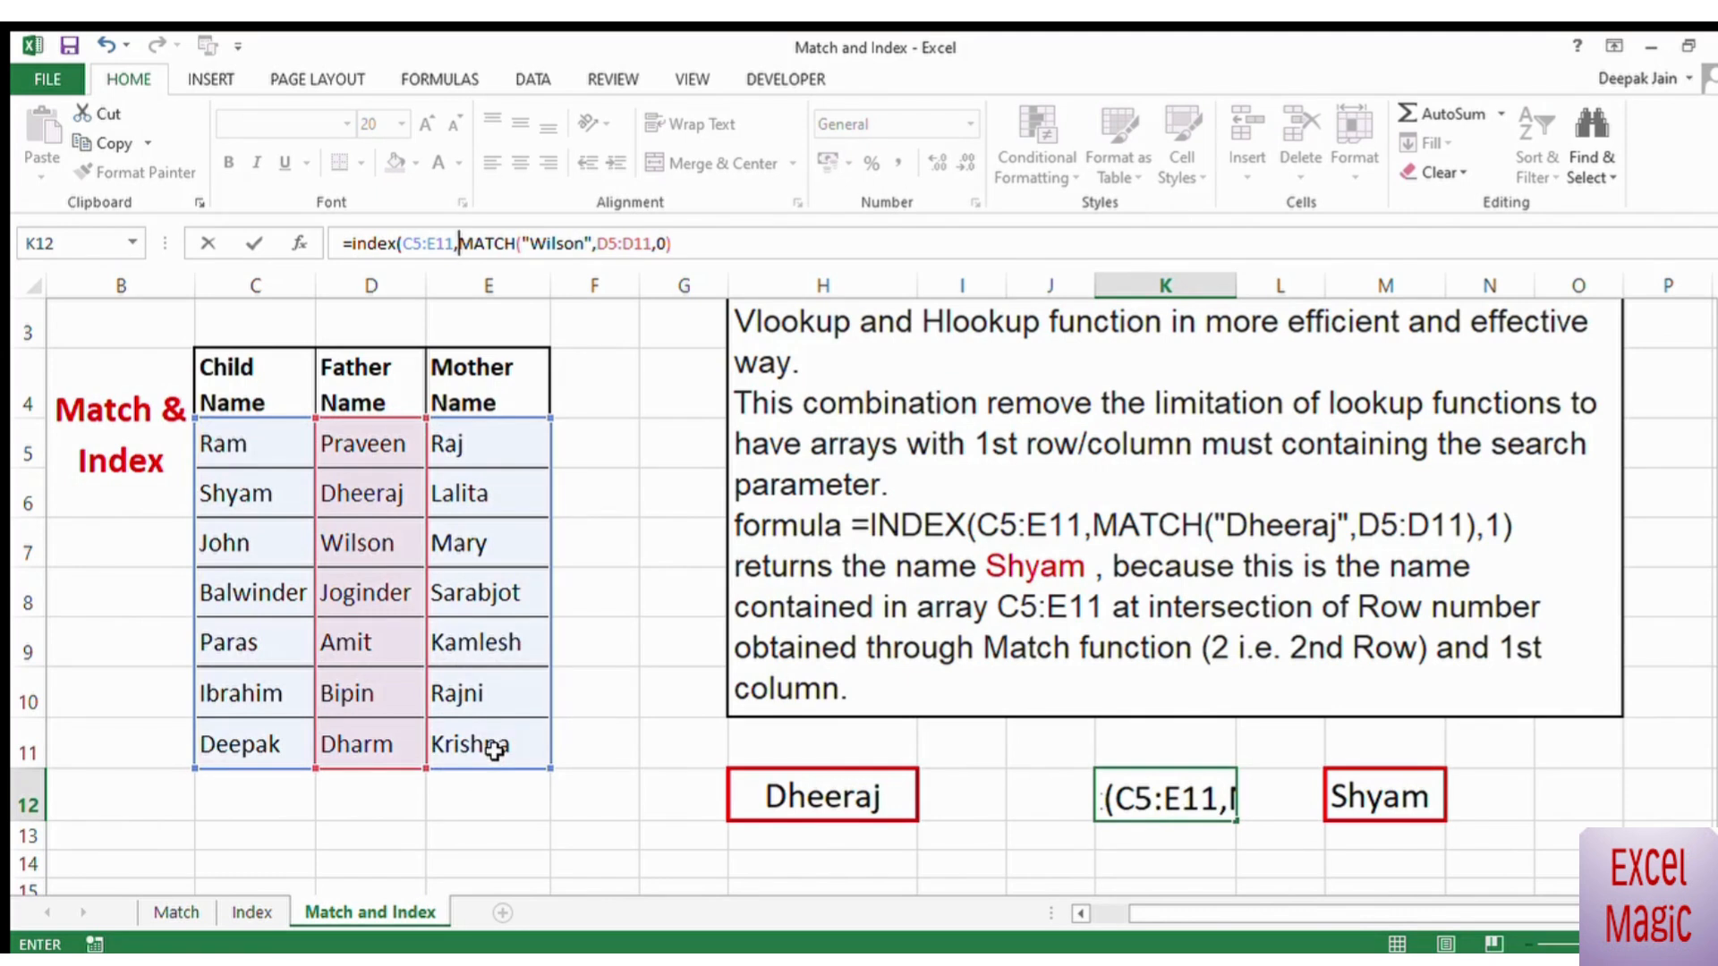
{"action": "left_click", "coordinate": [693, 255]}
{"action": "type", "text": ","}
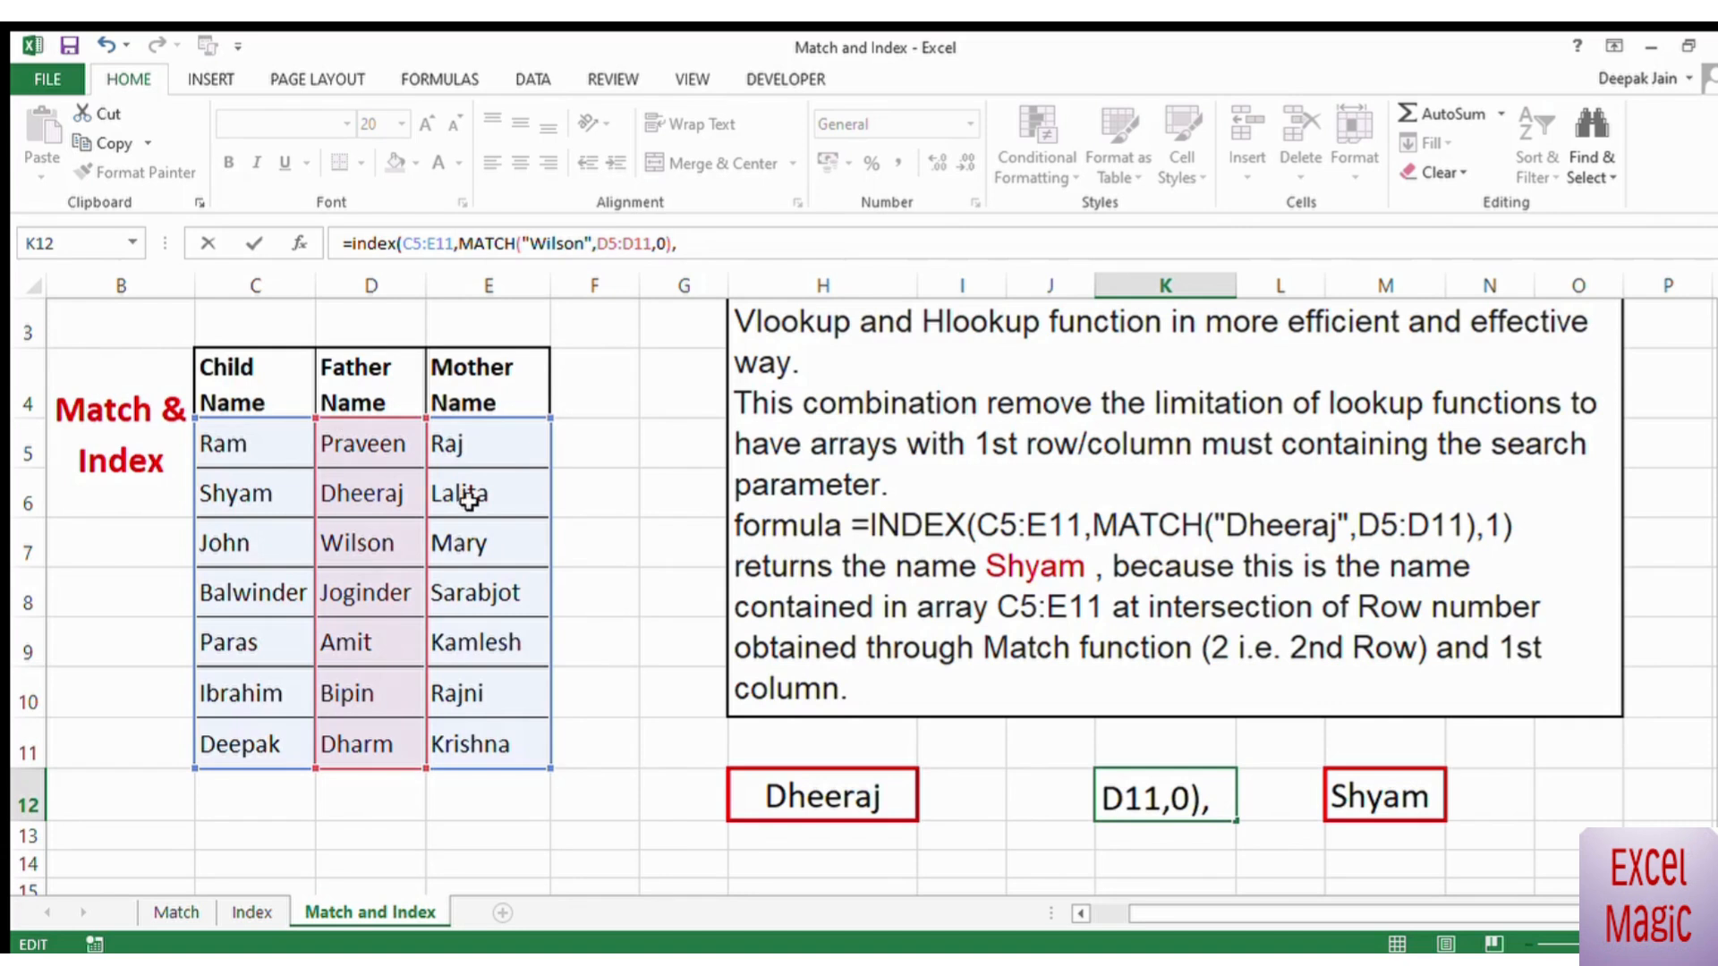
{"action": "type", "text": "1)"}
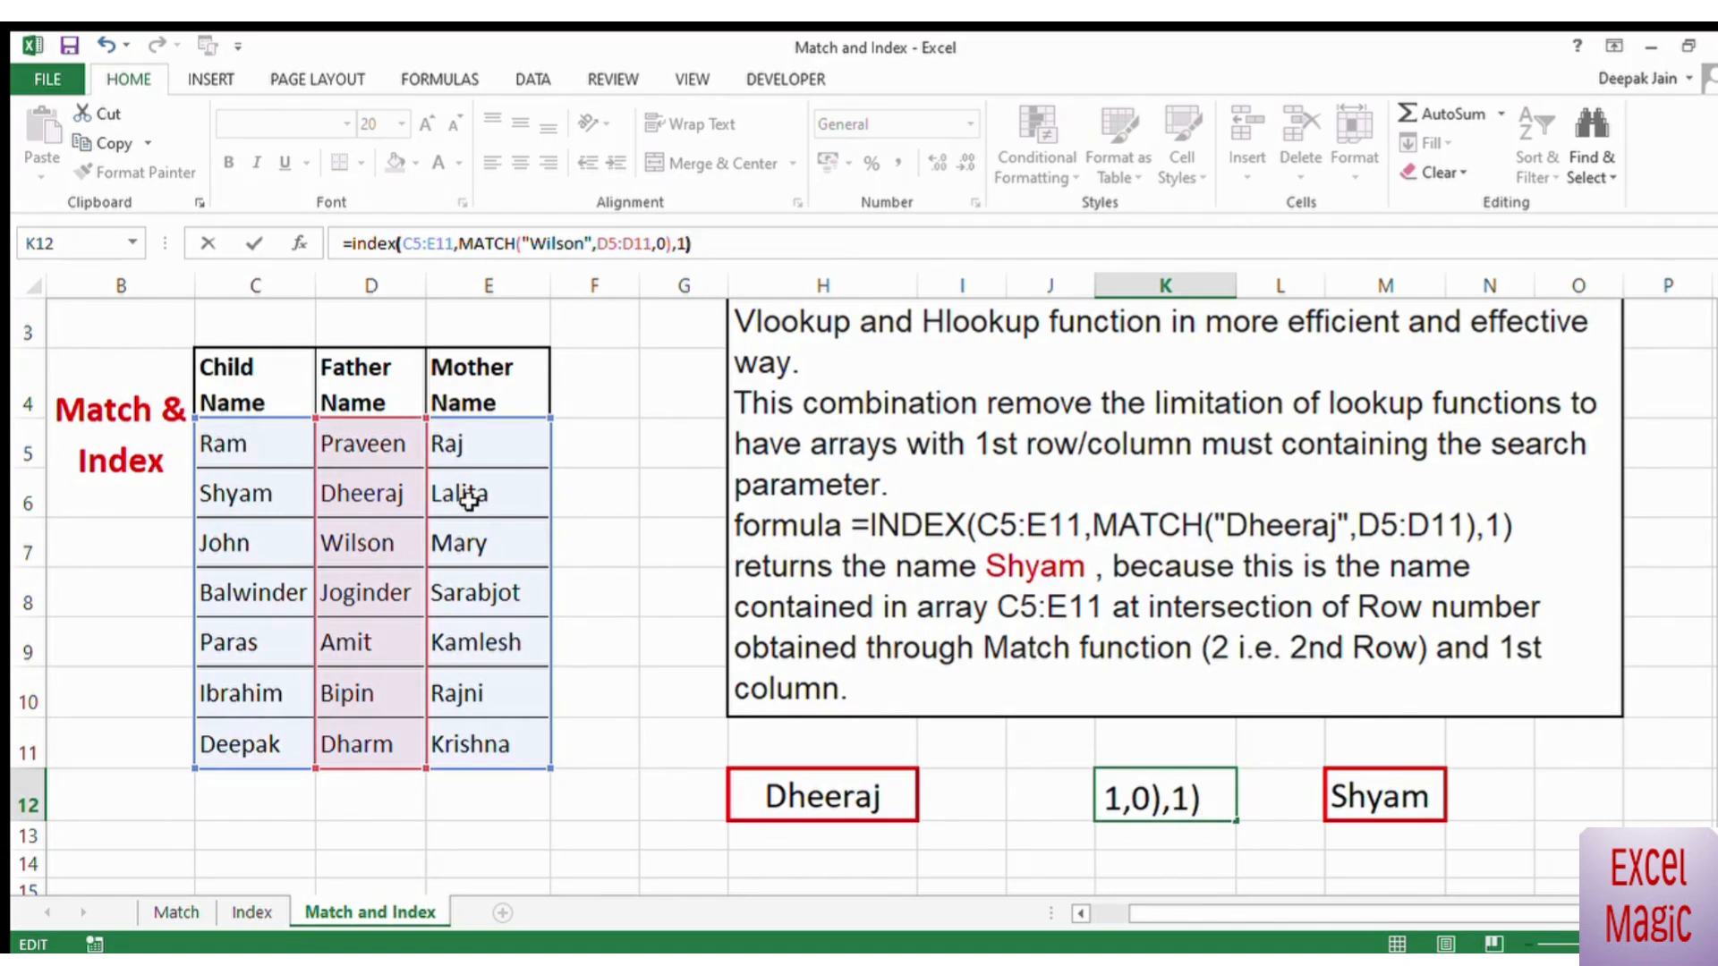
{"action": "key", "text": "Return"}
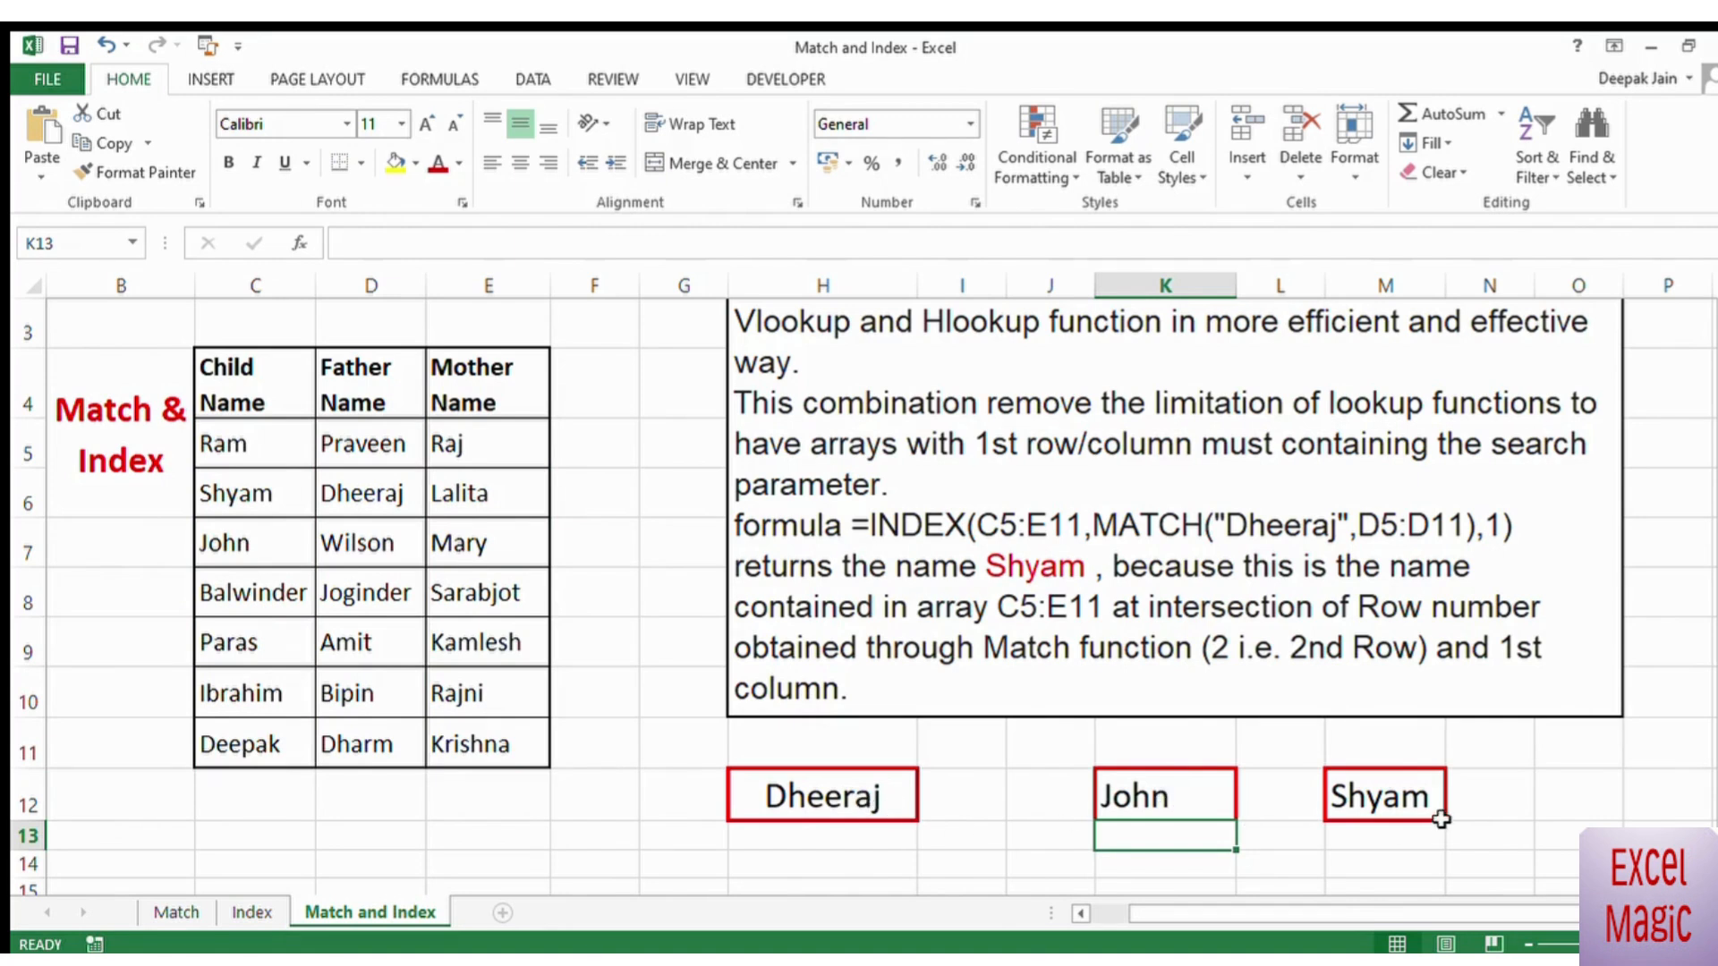
Step: Clear the contents of the example cells M12 and H12
{"action": "left_click", "coordinate": [1404, 794]}
{"action": "key", "text": "Delete"}
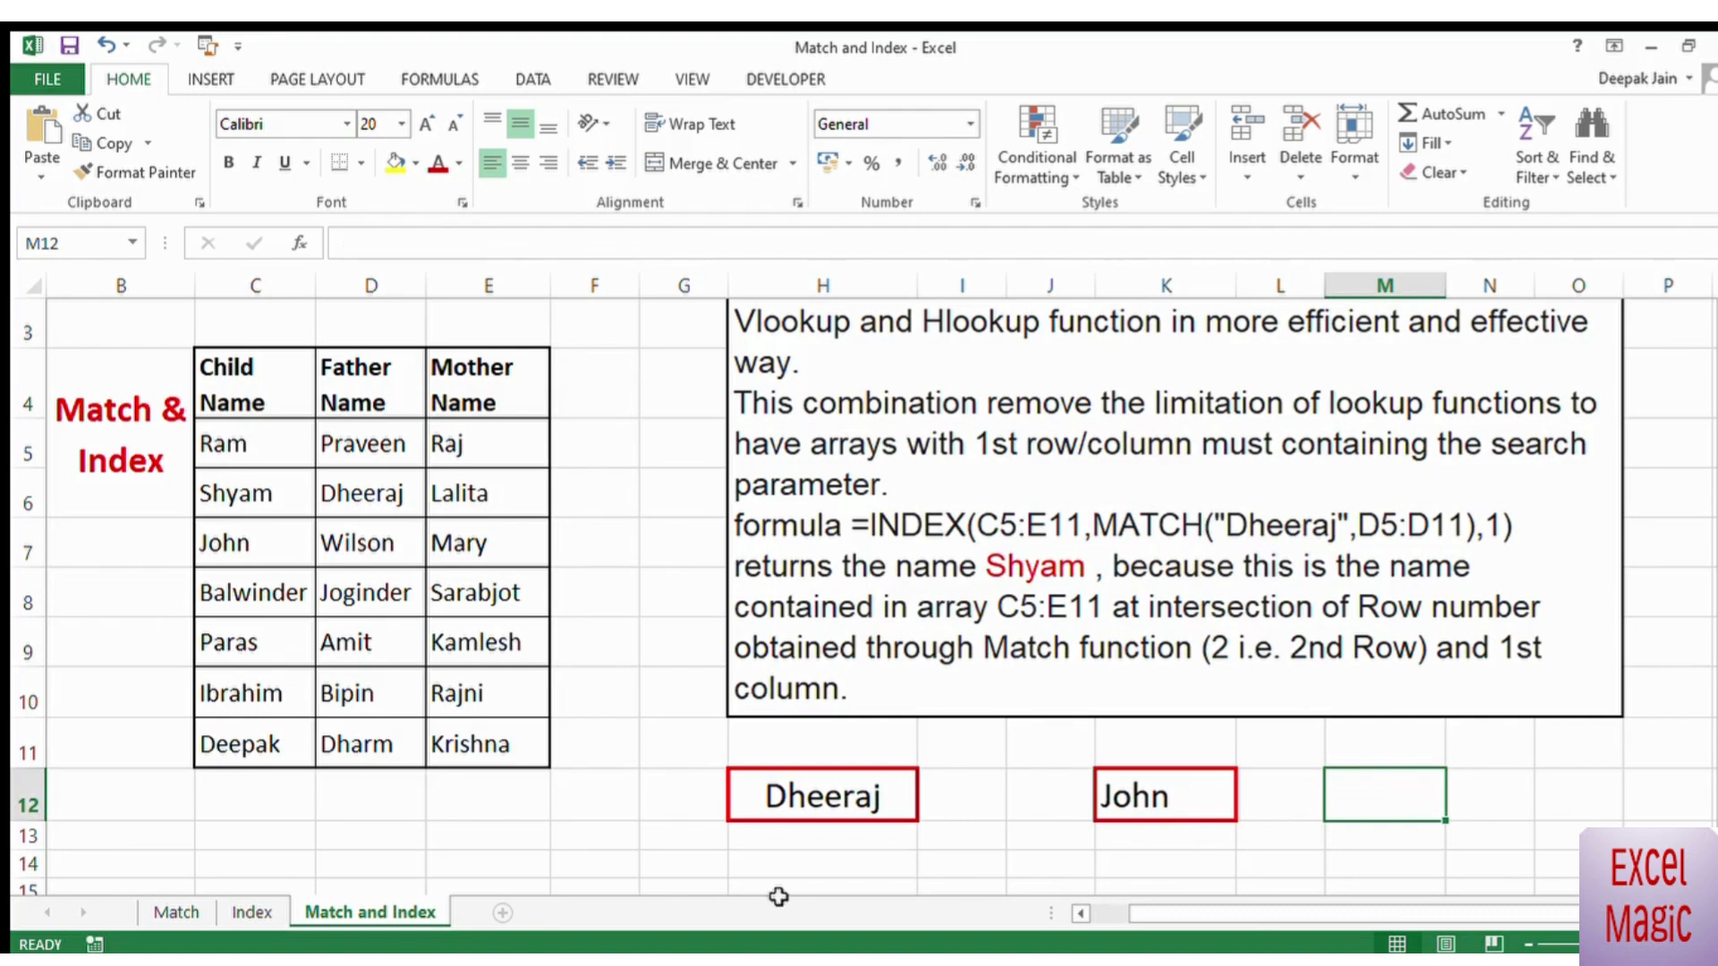
{"action": "left_click", "coordinate": [775, 798]}
{"action": "key", "text": "Delete"}
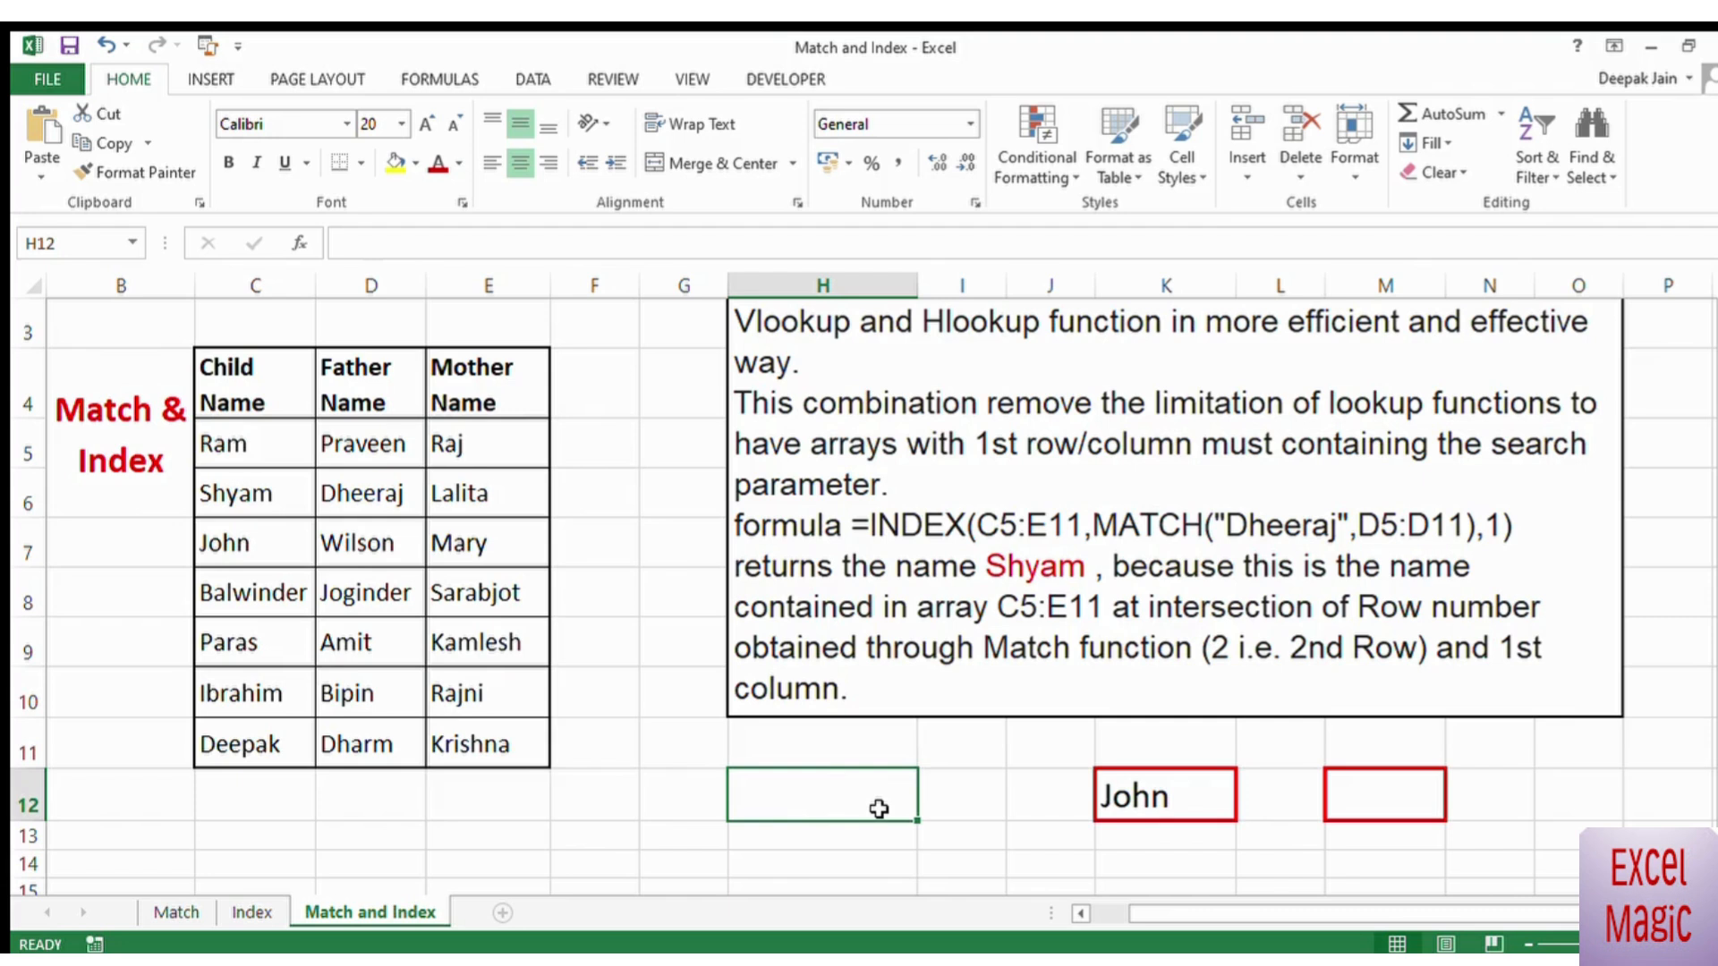
{"action": "left_click", "coordinate": [976, 849]}
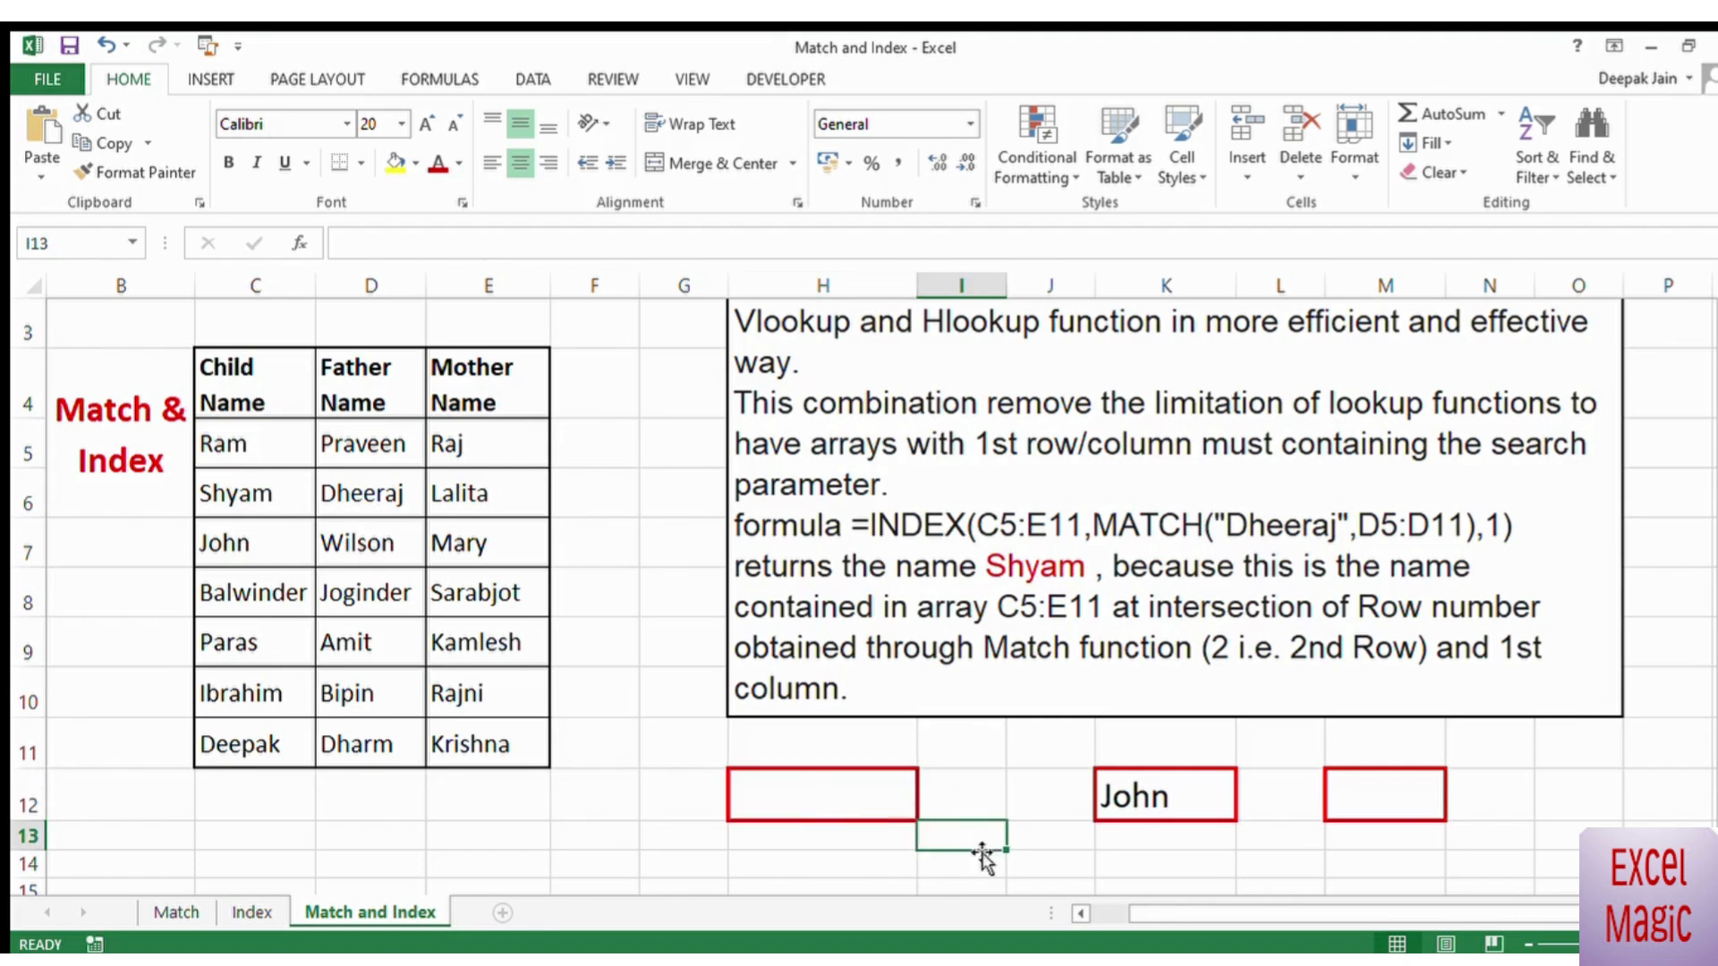
Step: Enter the fifth father name from the table (D9) as the lookup value in H12
{"action": "left_click", "coordinate": [830, 794]}
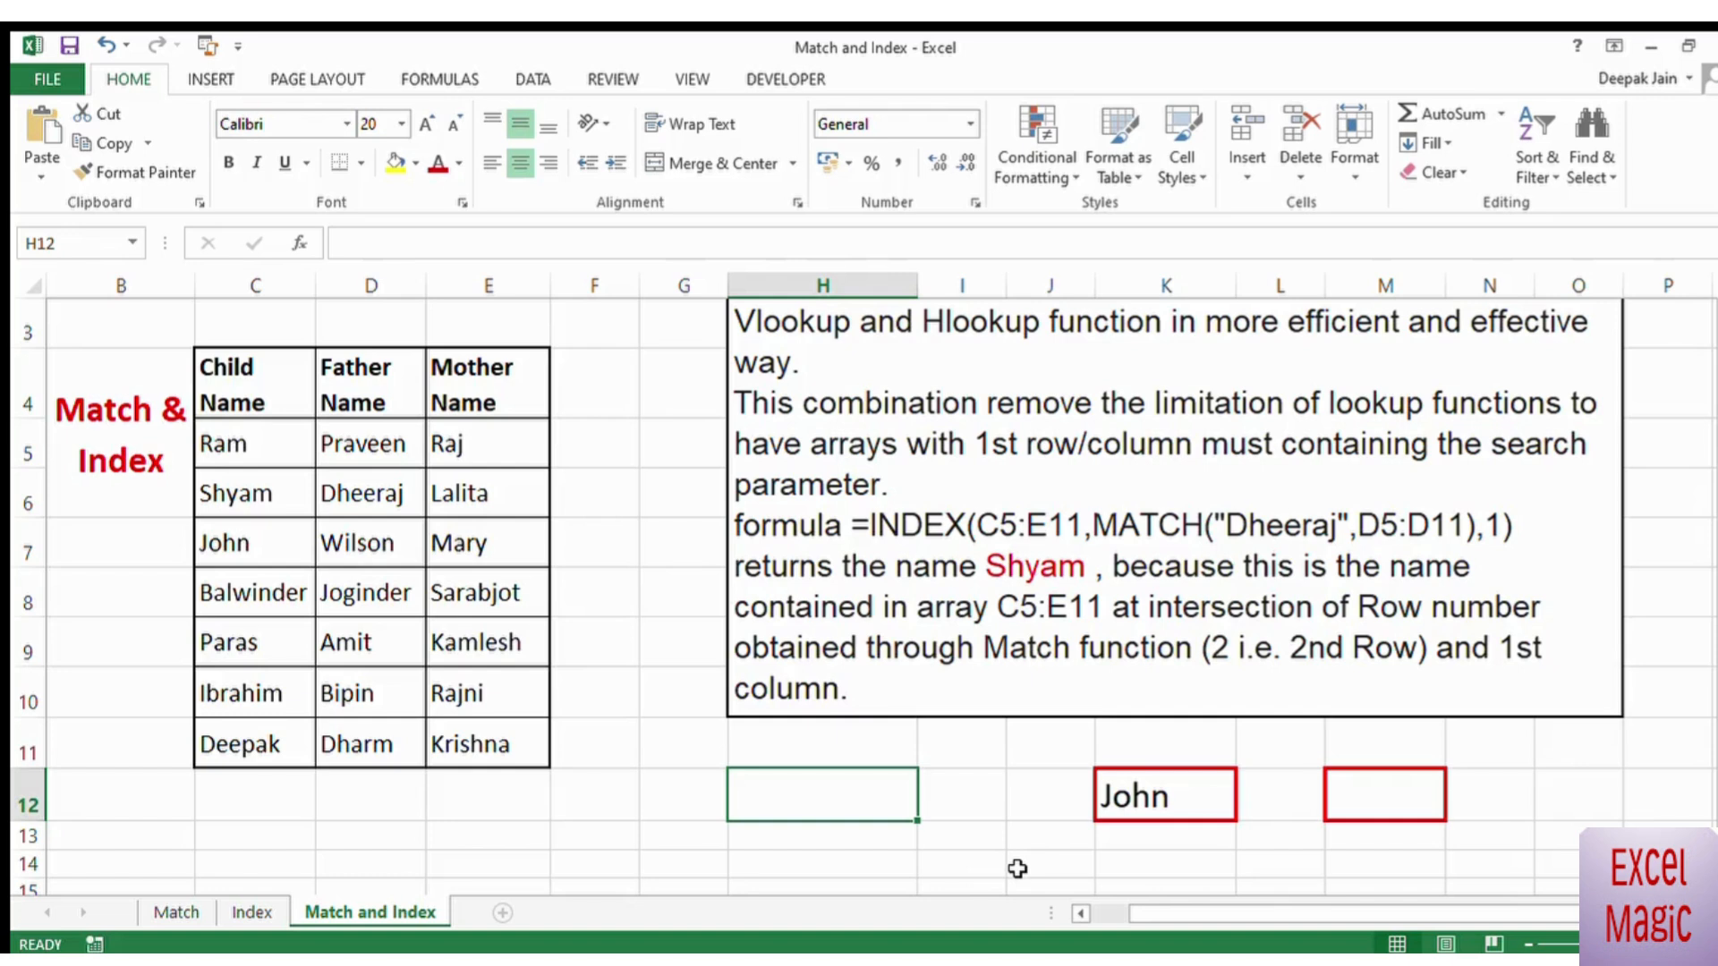
{"action": "type", "text": "Amit"}
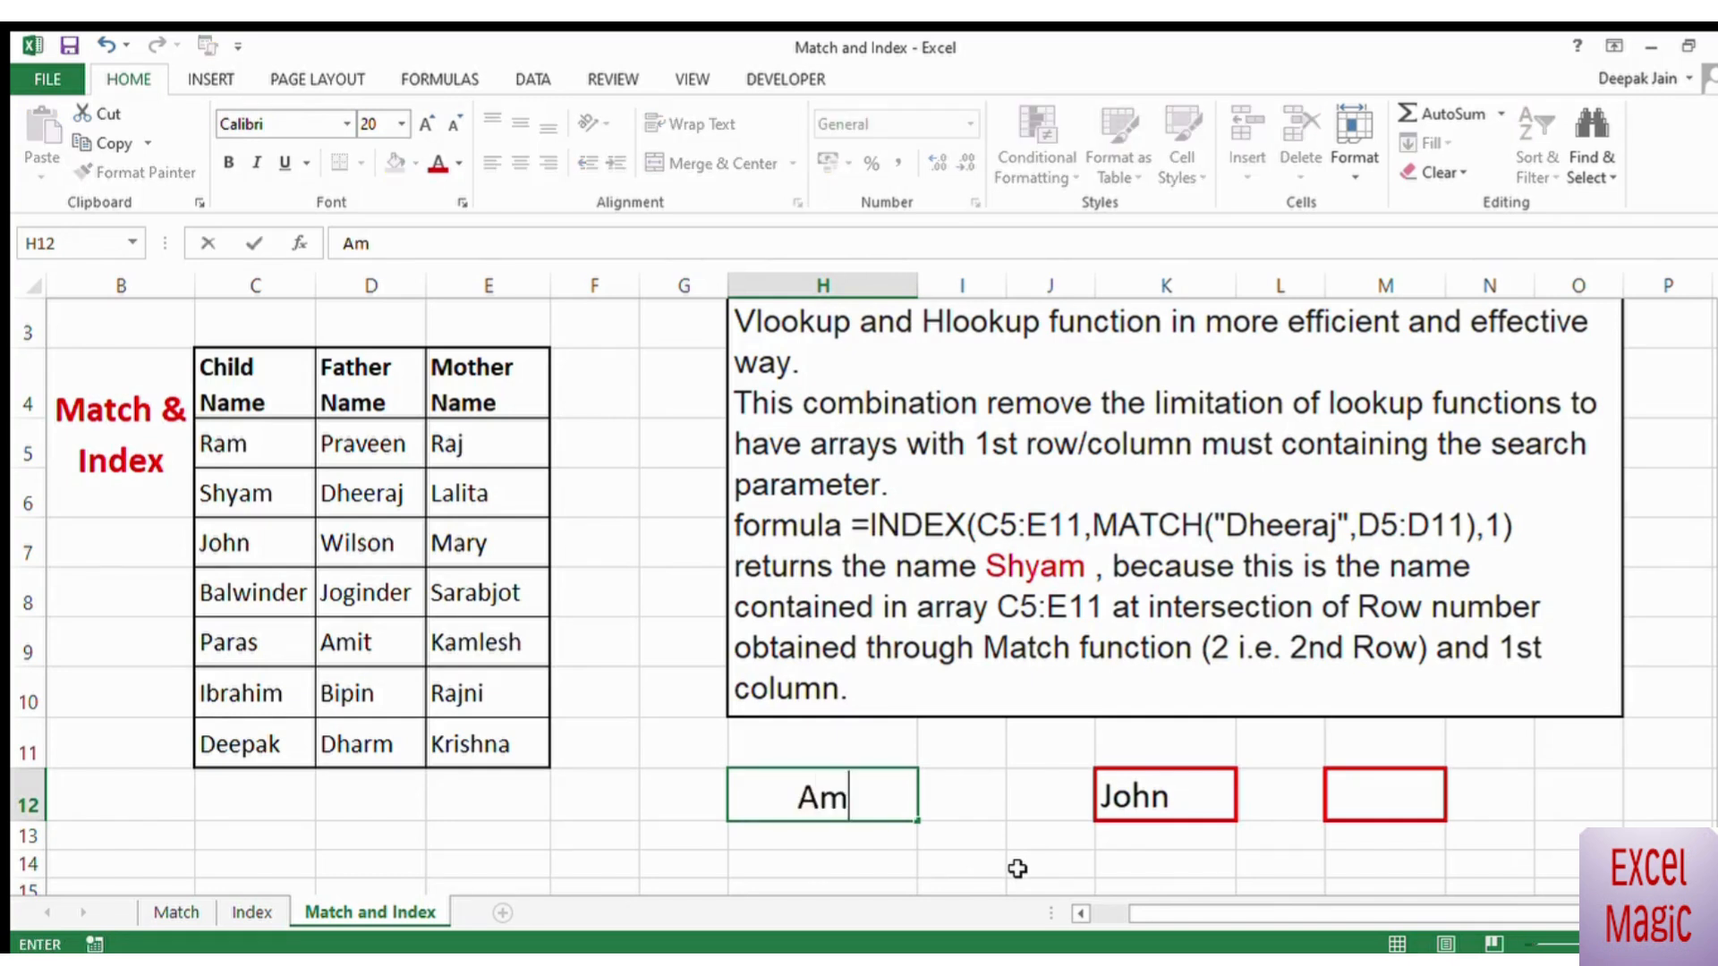
{"action": "key", "text": "Tab"}
Step: Start an INDEX formula in M12 with C5:E11 as its array
{"action": "key", "text": "Right"}
{"action": "key", "text": "Right"}
{"action": "key", "text": "Right"}
{"action": "key", "text": "Right"}
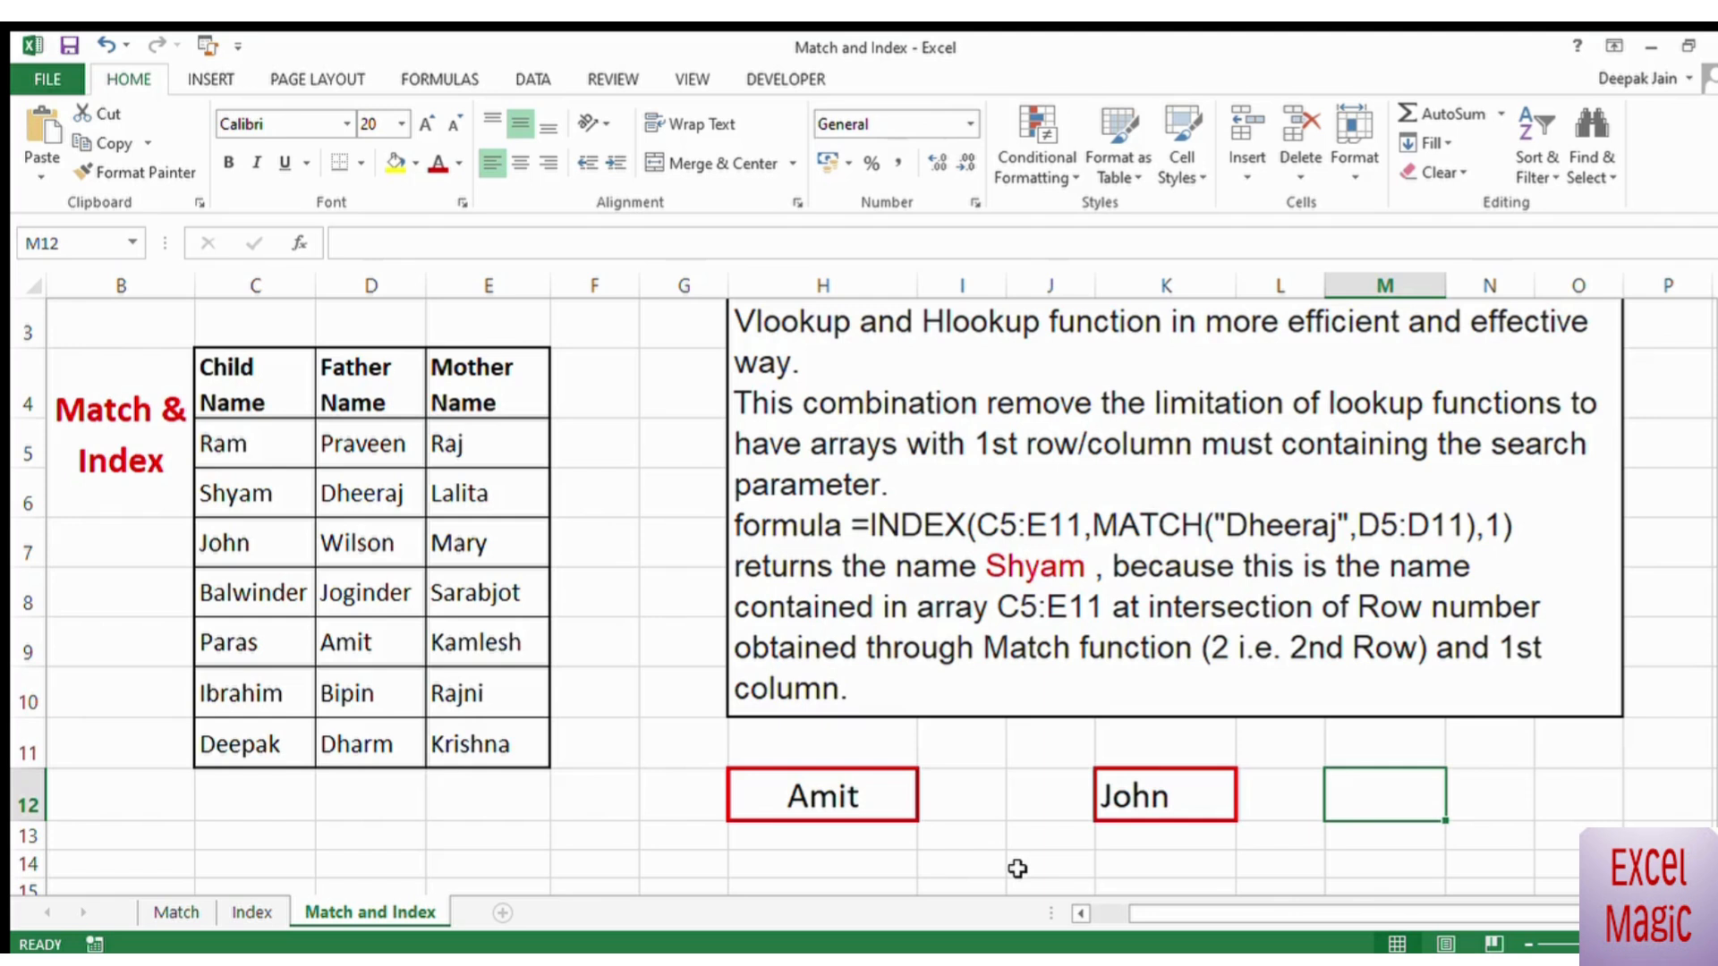
{"action": "type", "text": "=index("}
{"action": "left_click_drag", "start_coordinate": [242, 448], "coordinate": [475, 743]}
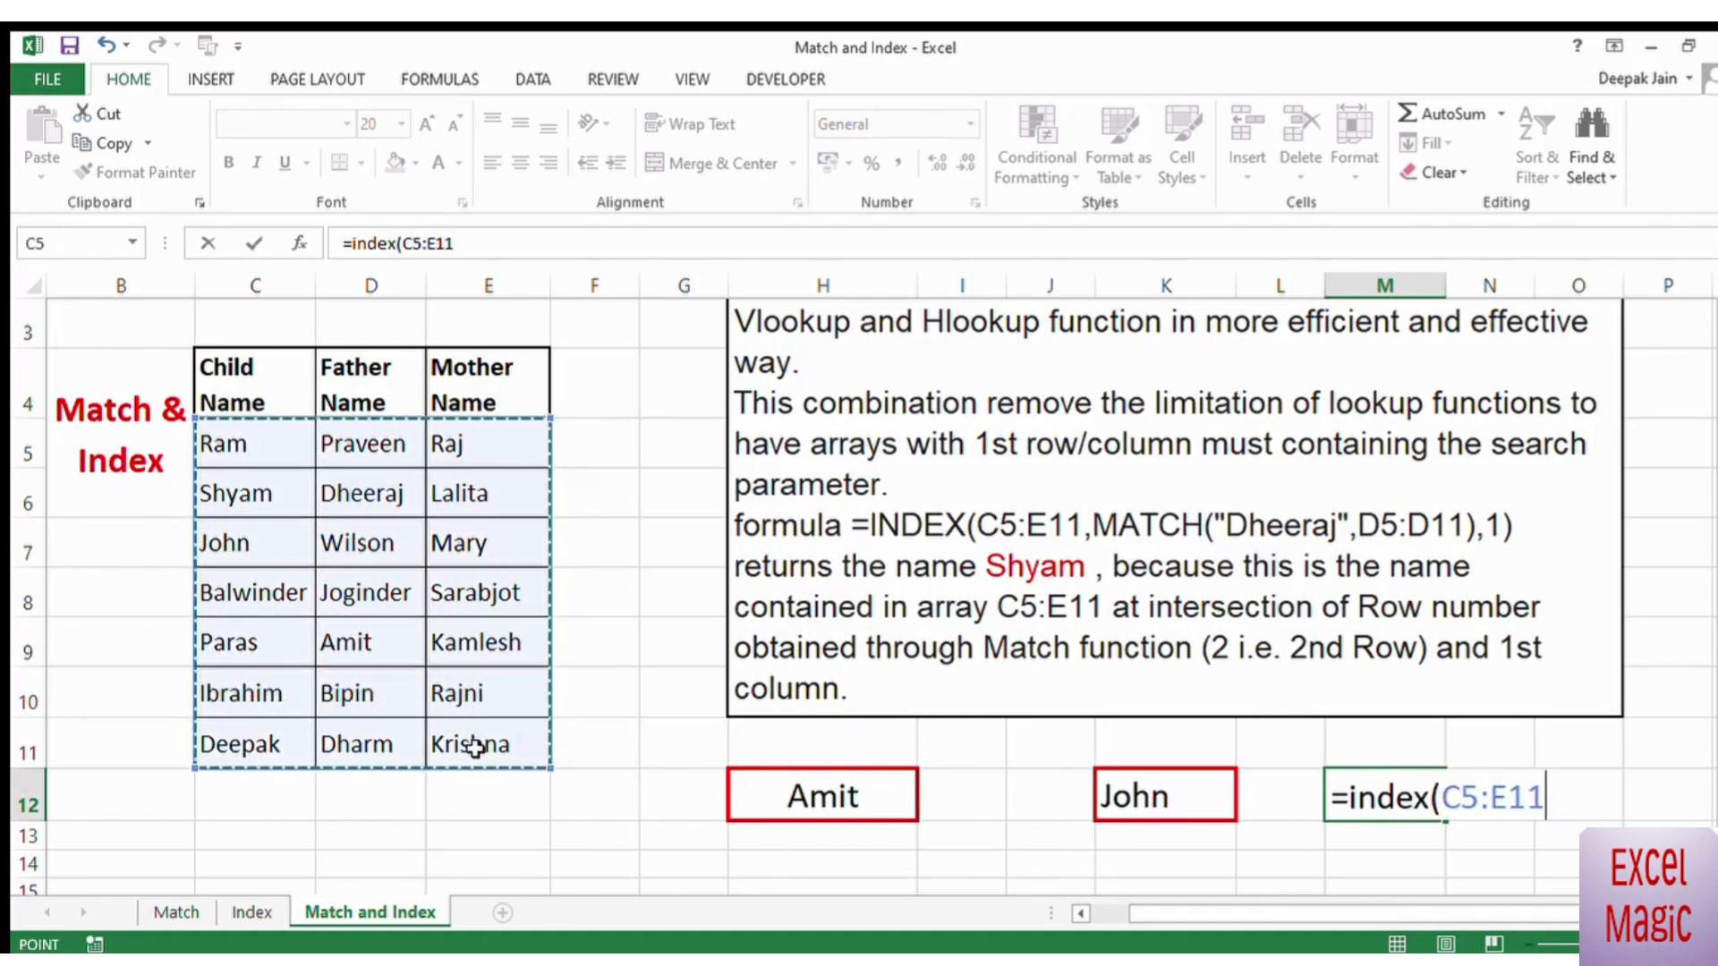
{"action": "type", "text": ","}
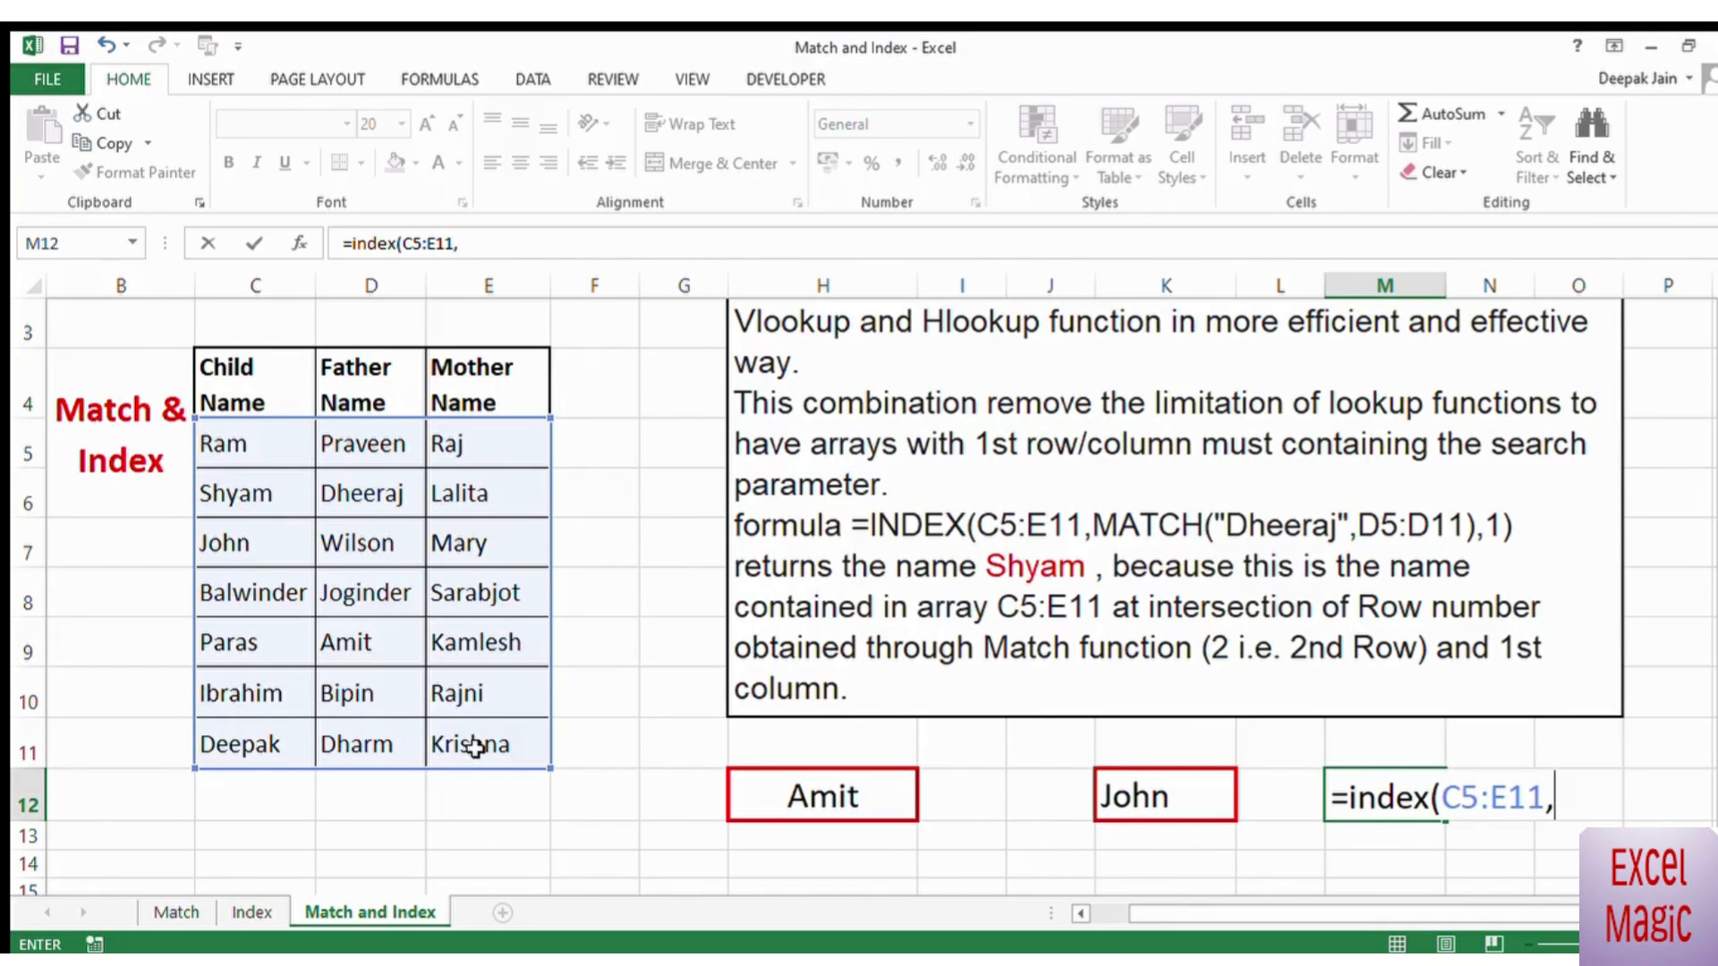
Step: Complete the M12 formula with MATCH(H12,D5:D11,0) as the row argument and 1 as the column argument
{"action": "type", "text": "match("}
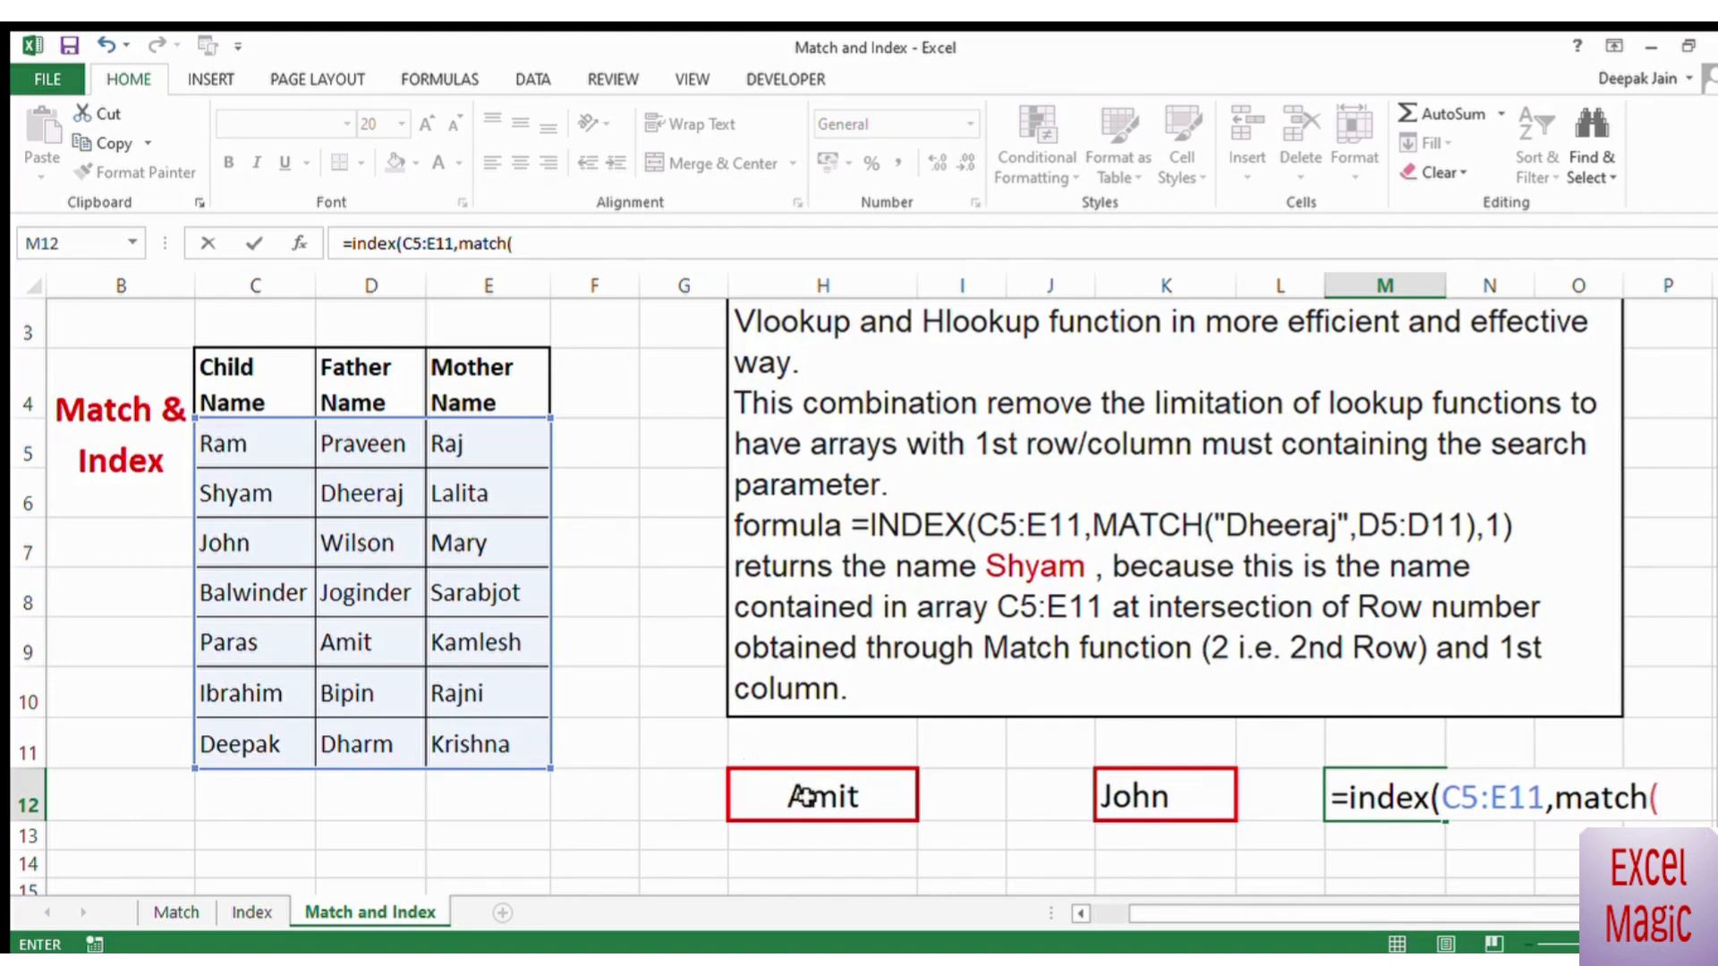
{"action": "left_click", "coordinate": [821, 802]}
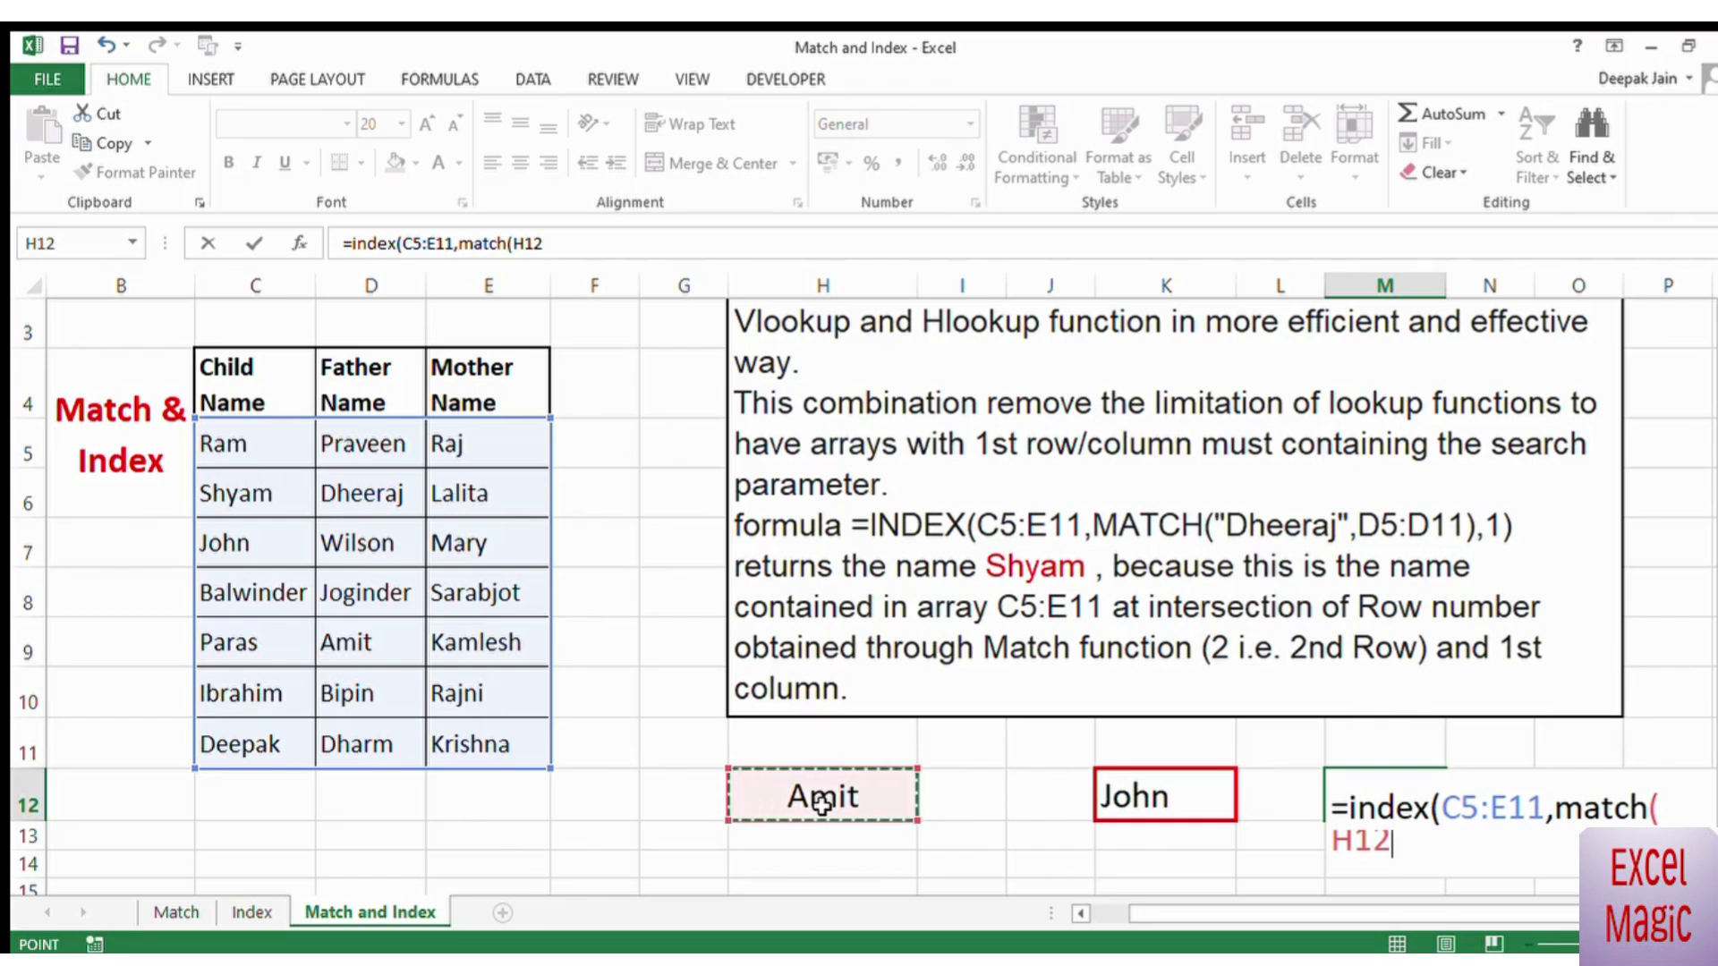
{"action": "type", "text": ","}
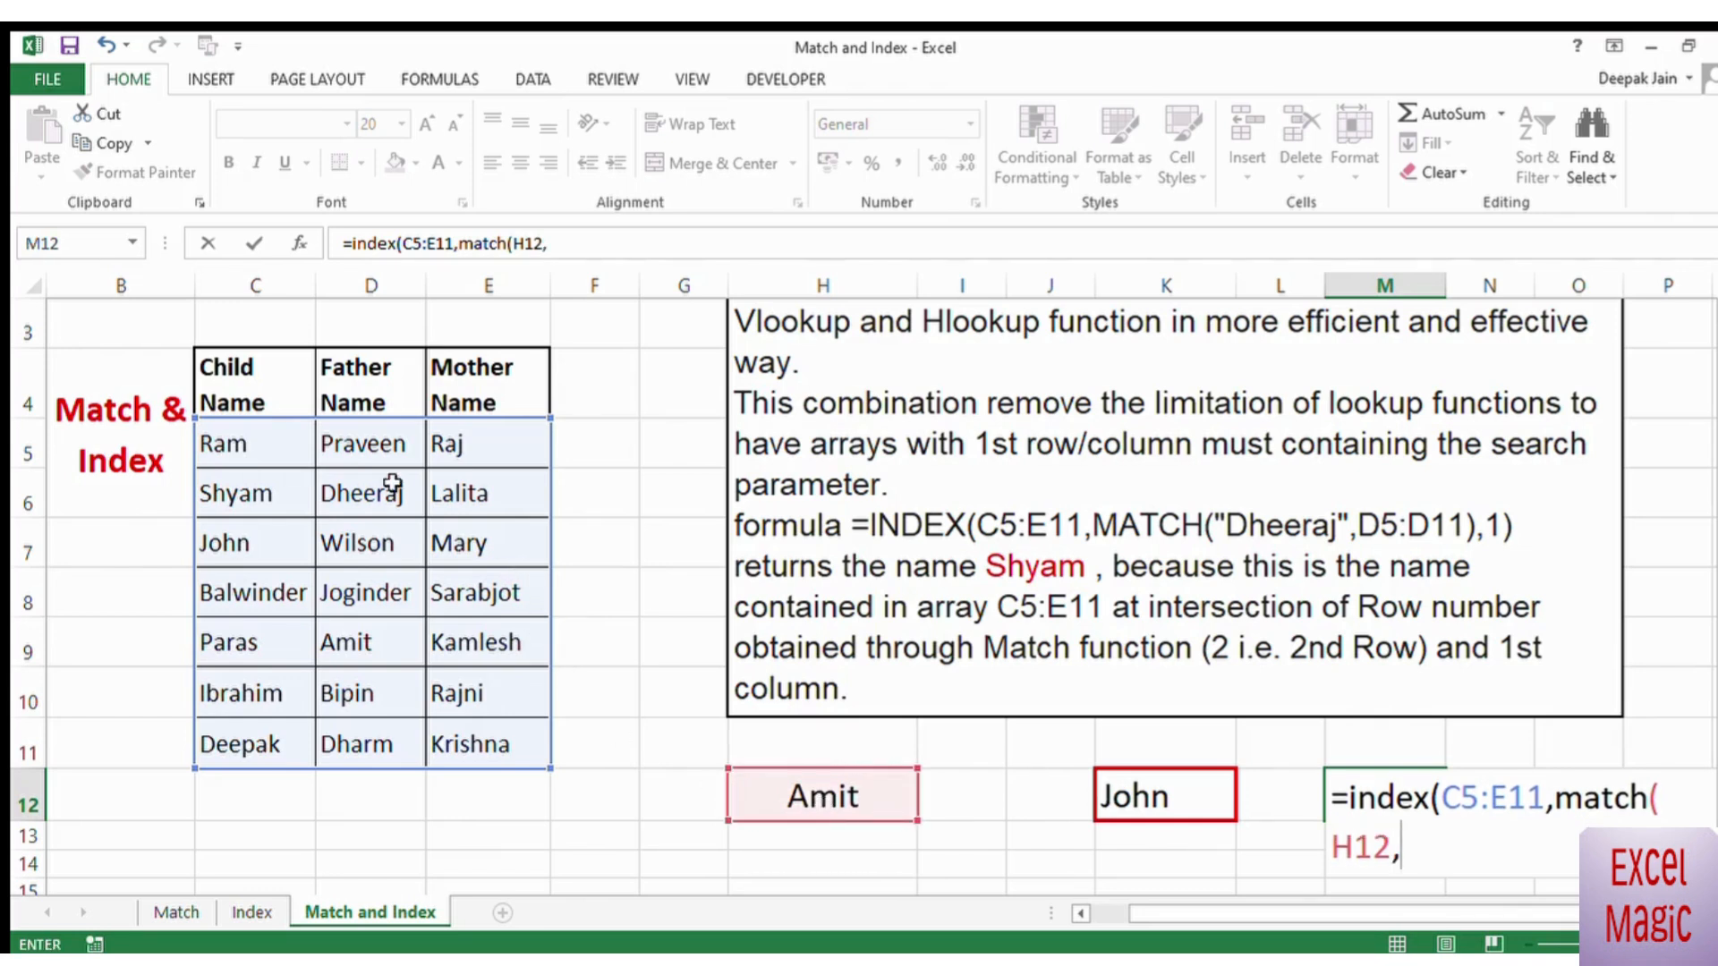
{"action": "left_click_drag", "start_coordinate": [375, 447], "coordinate": [361, 728]}
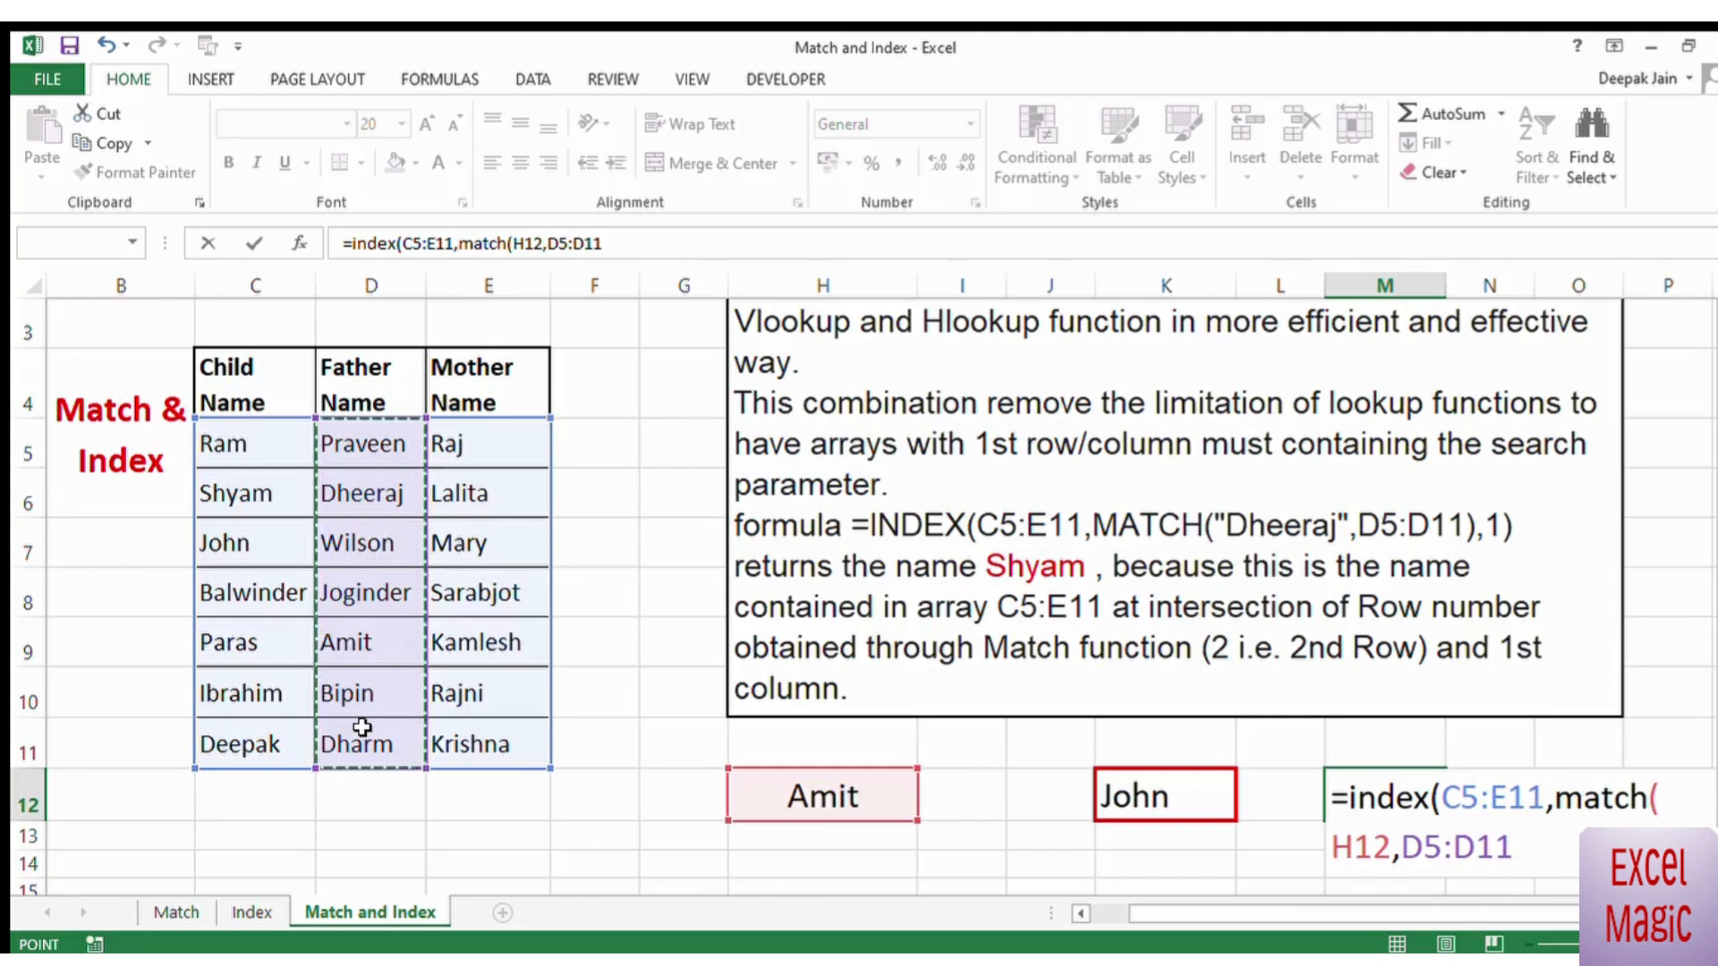
{"action": "type", "text": ",0)"}
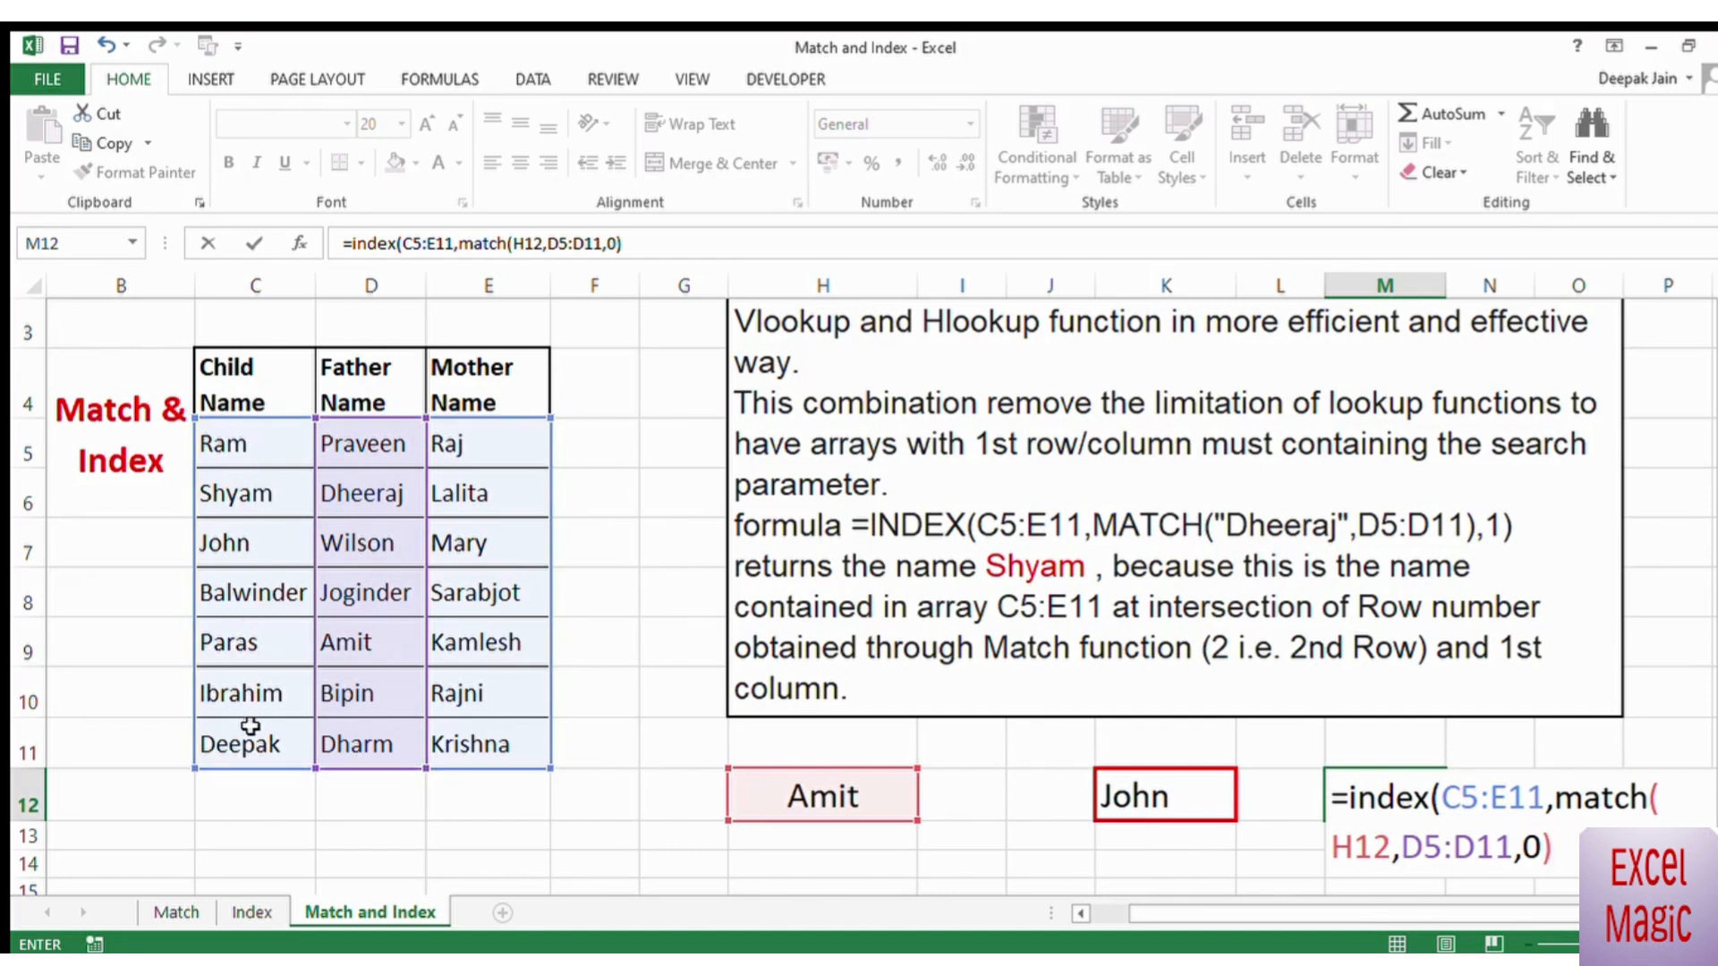
{"action": "type", "text": ",1)"}
{"action": "key", "text": "Return"}
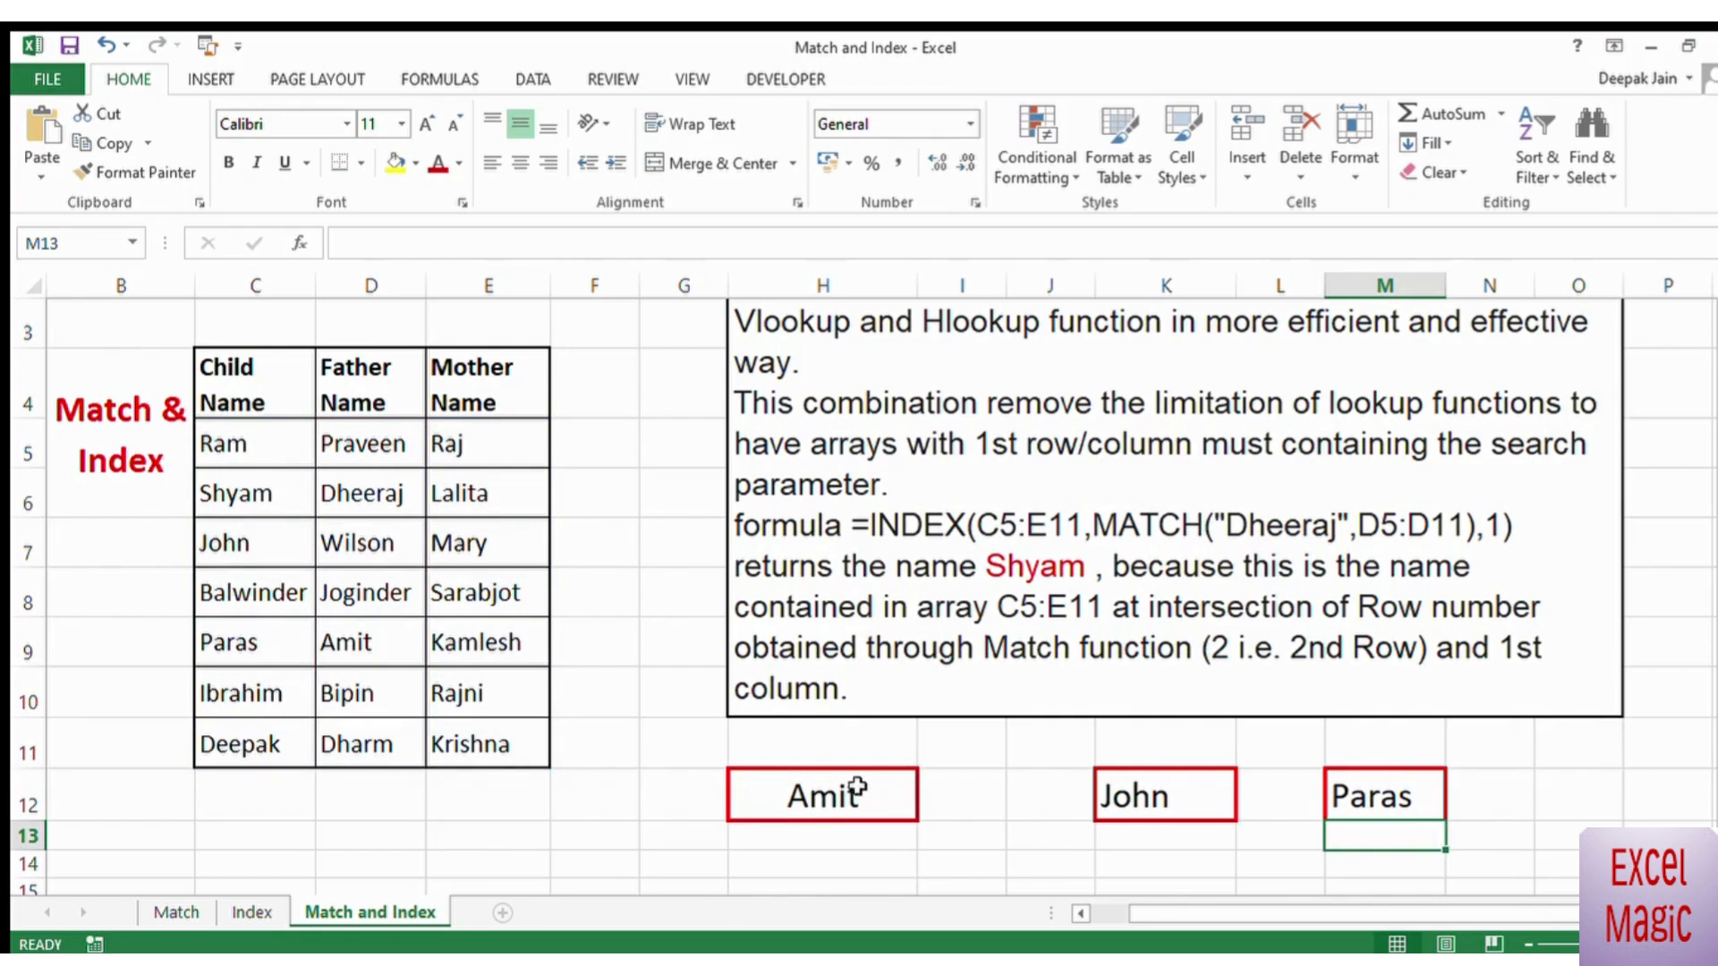
Step: Replace the lookup value in H12 with the sixth father name (D10) to test the formula in M12
{"action": "left_click", "coordinate": [830, 796]}
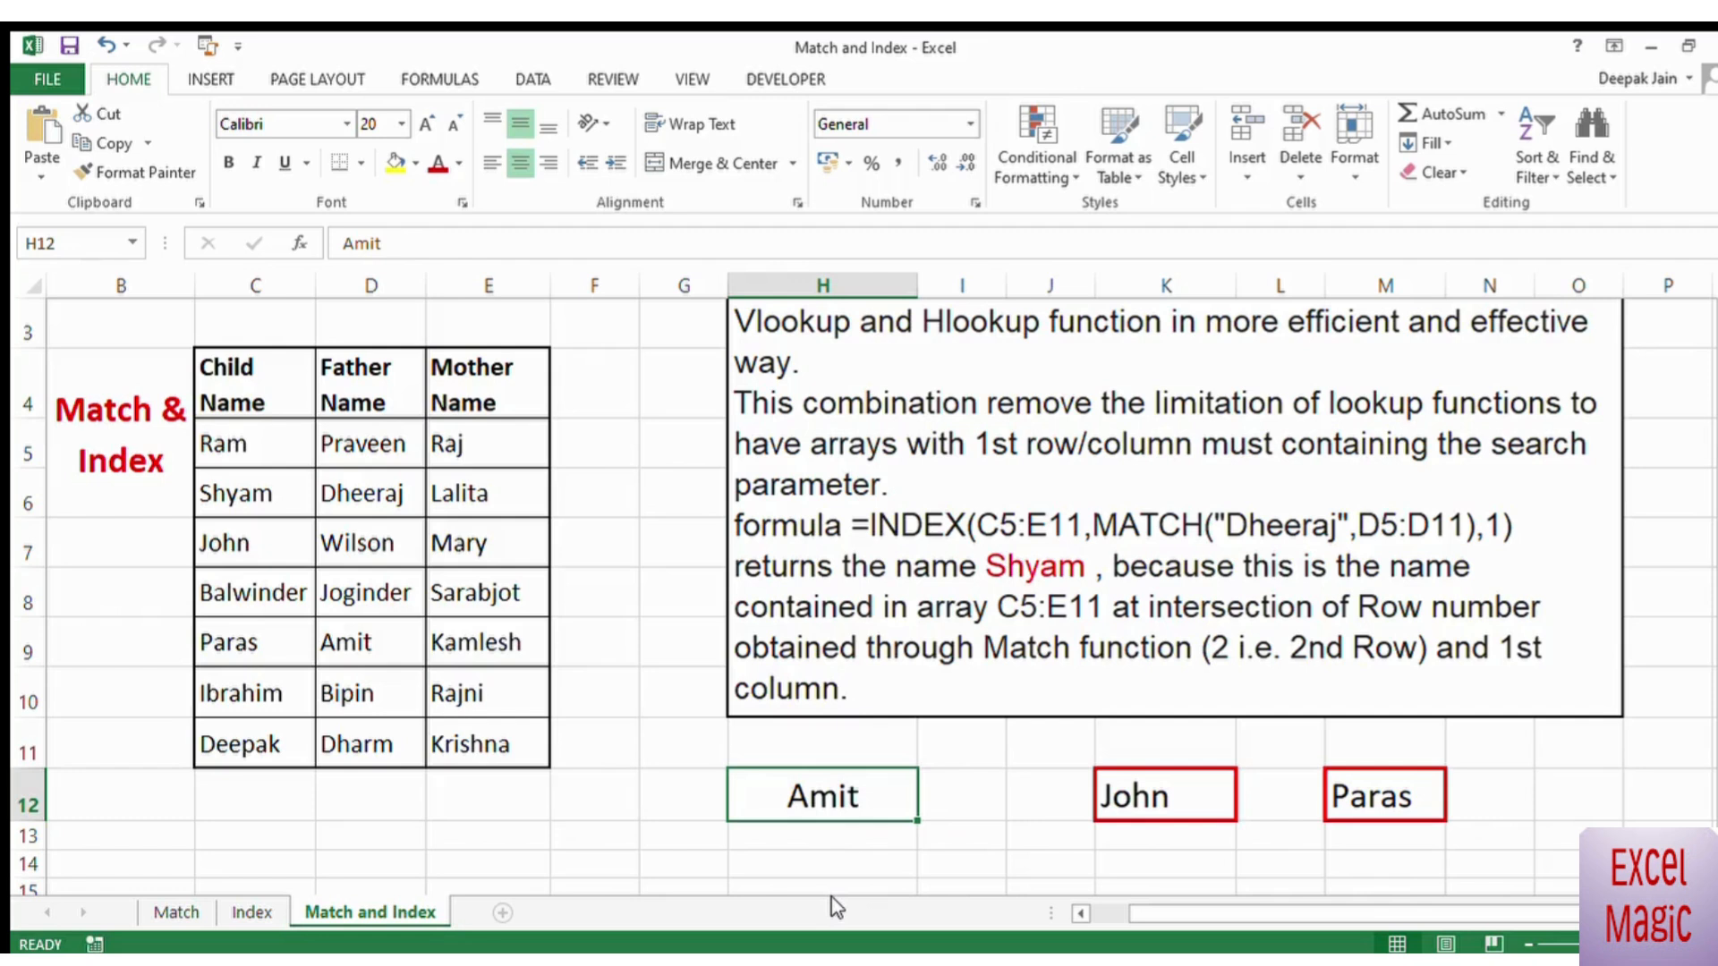
{"action": "type", "text": "Bip"}
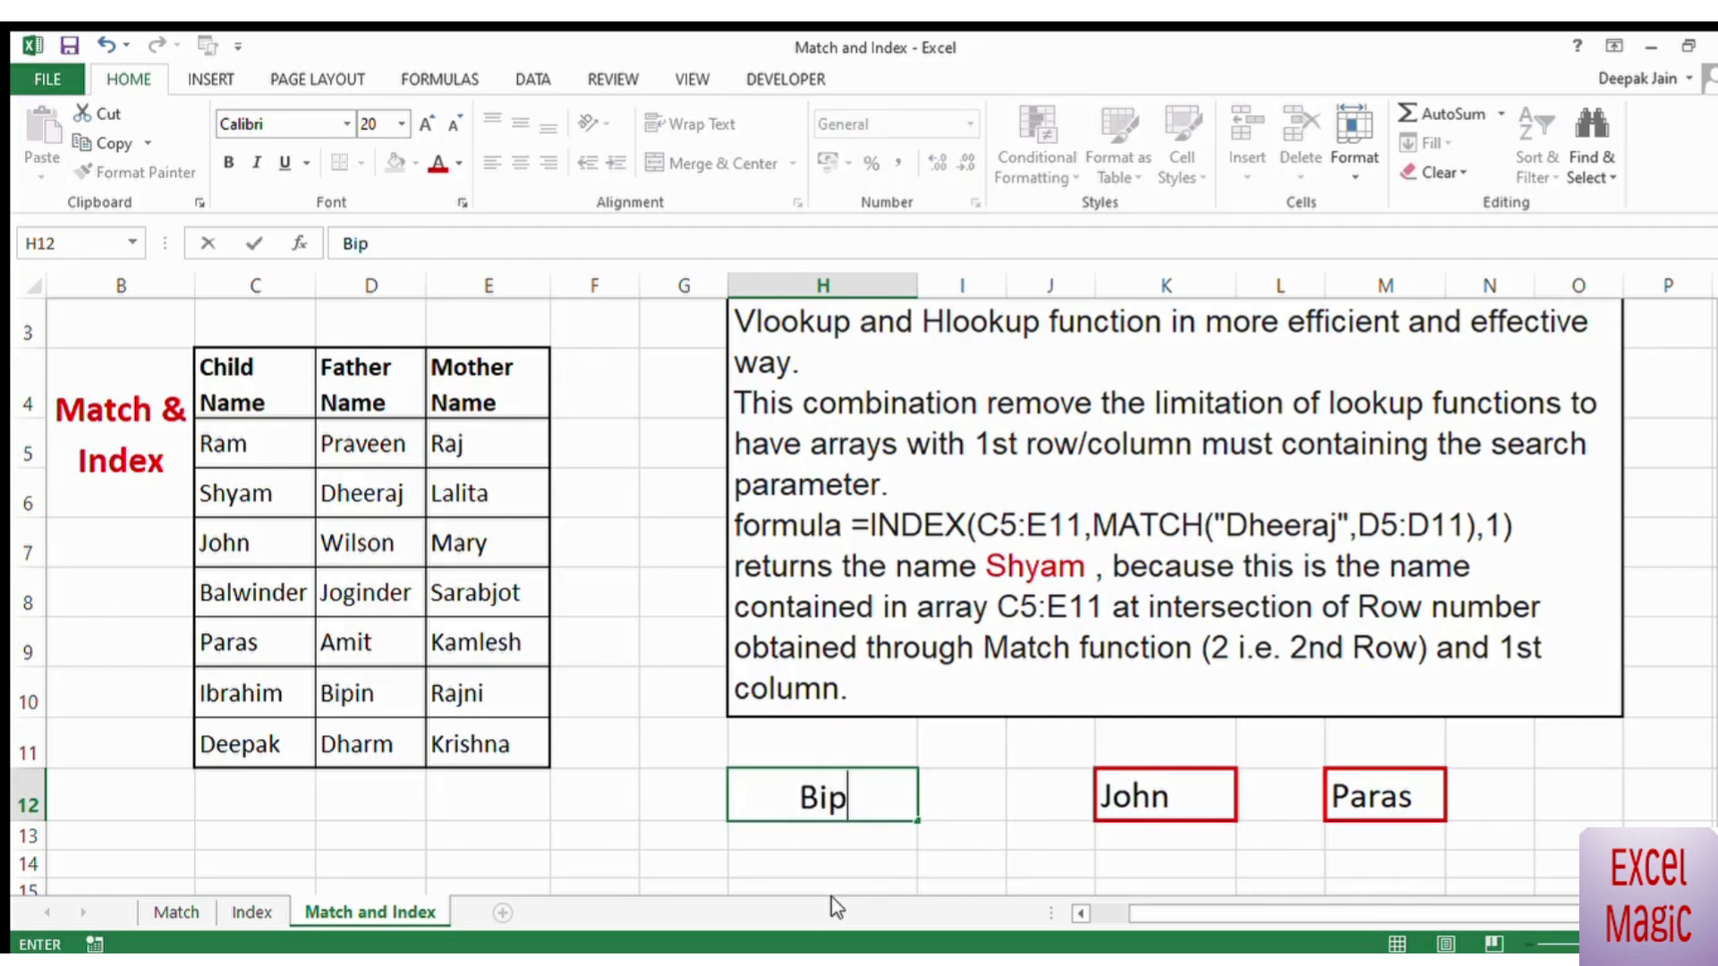
{"action": "type", "text": "in"}
{"action": "key", "text": "Return"}
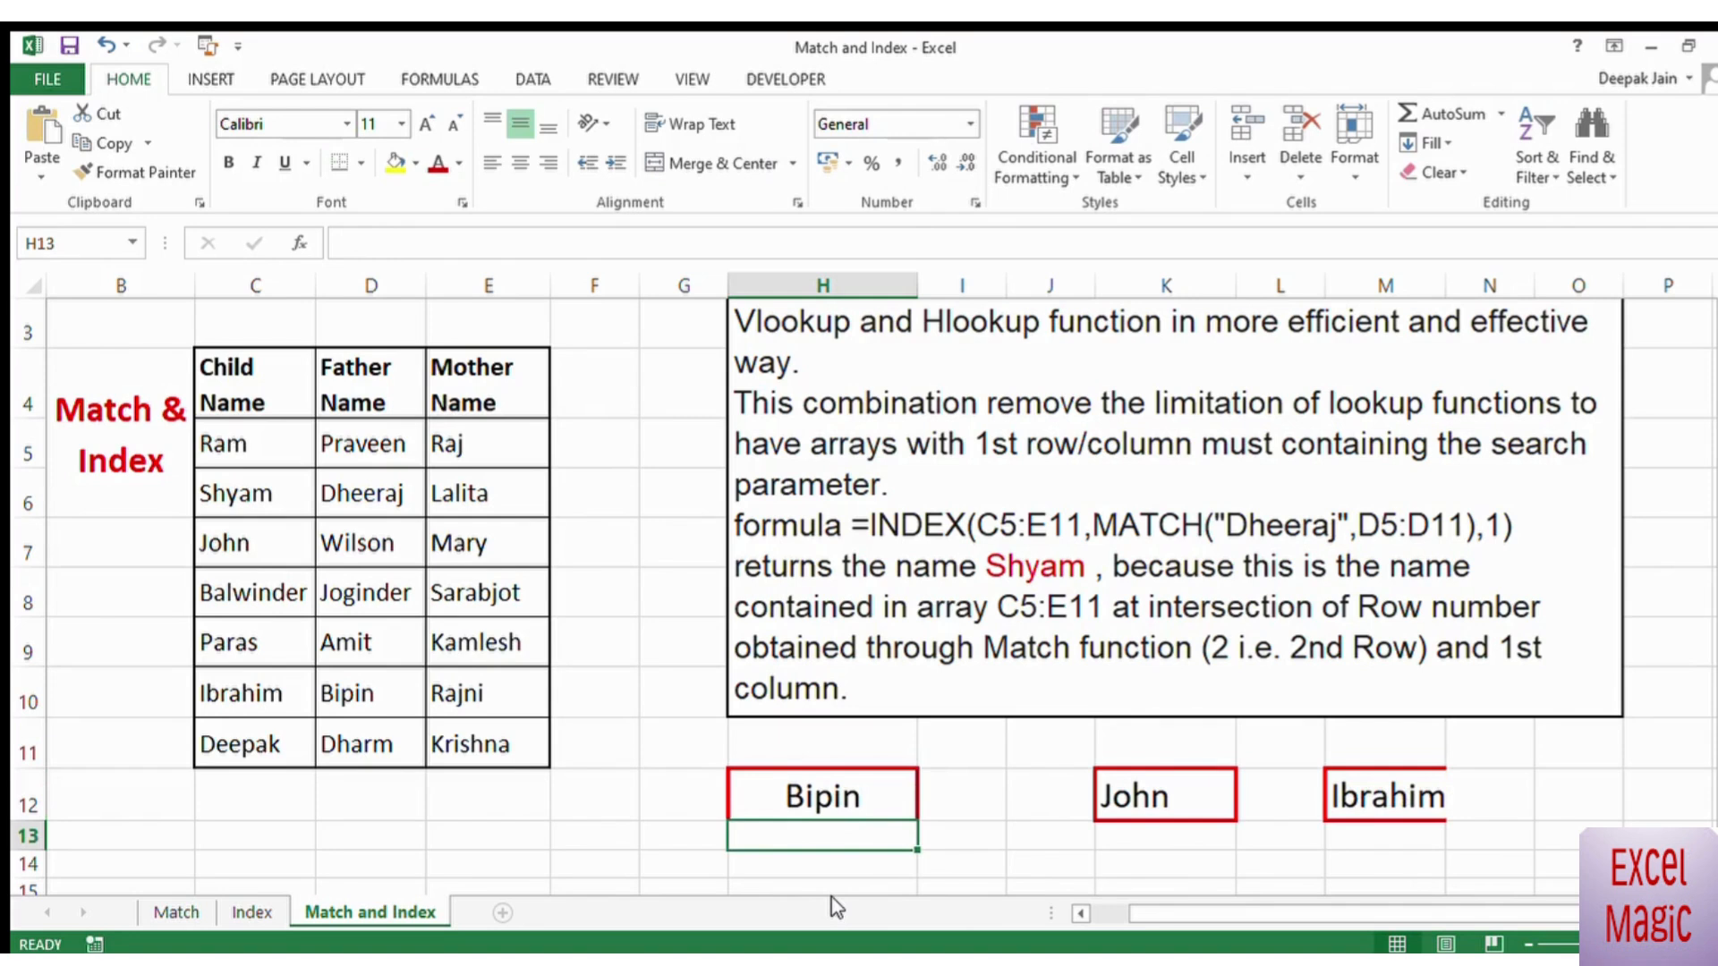
Step: Change the lookup value in H12 to the second father name (D6)
{"action": "key", "text": "Up"}
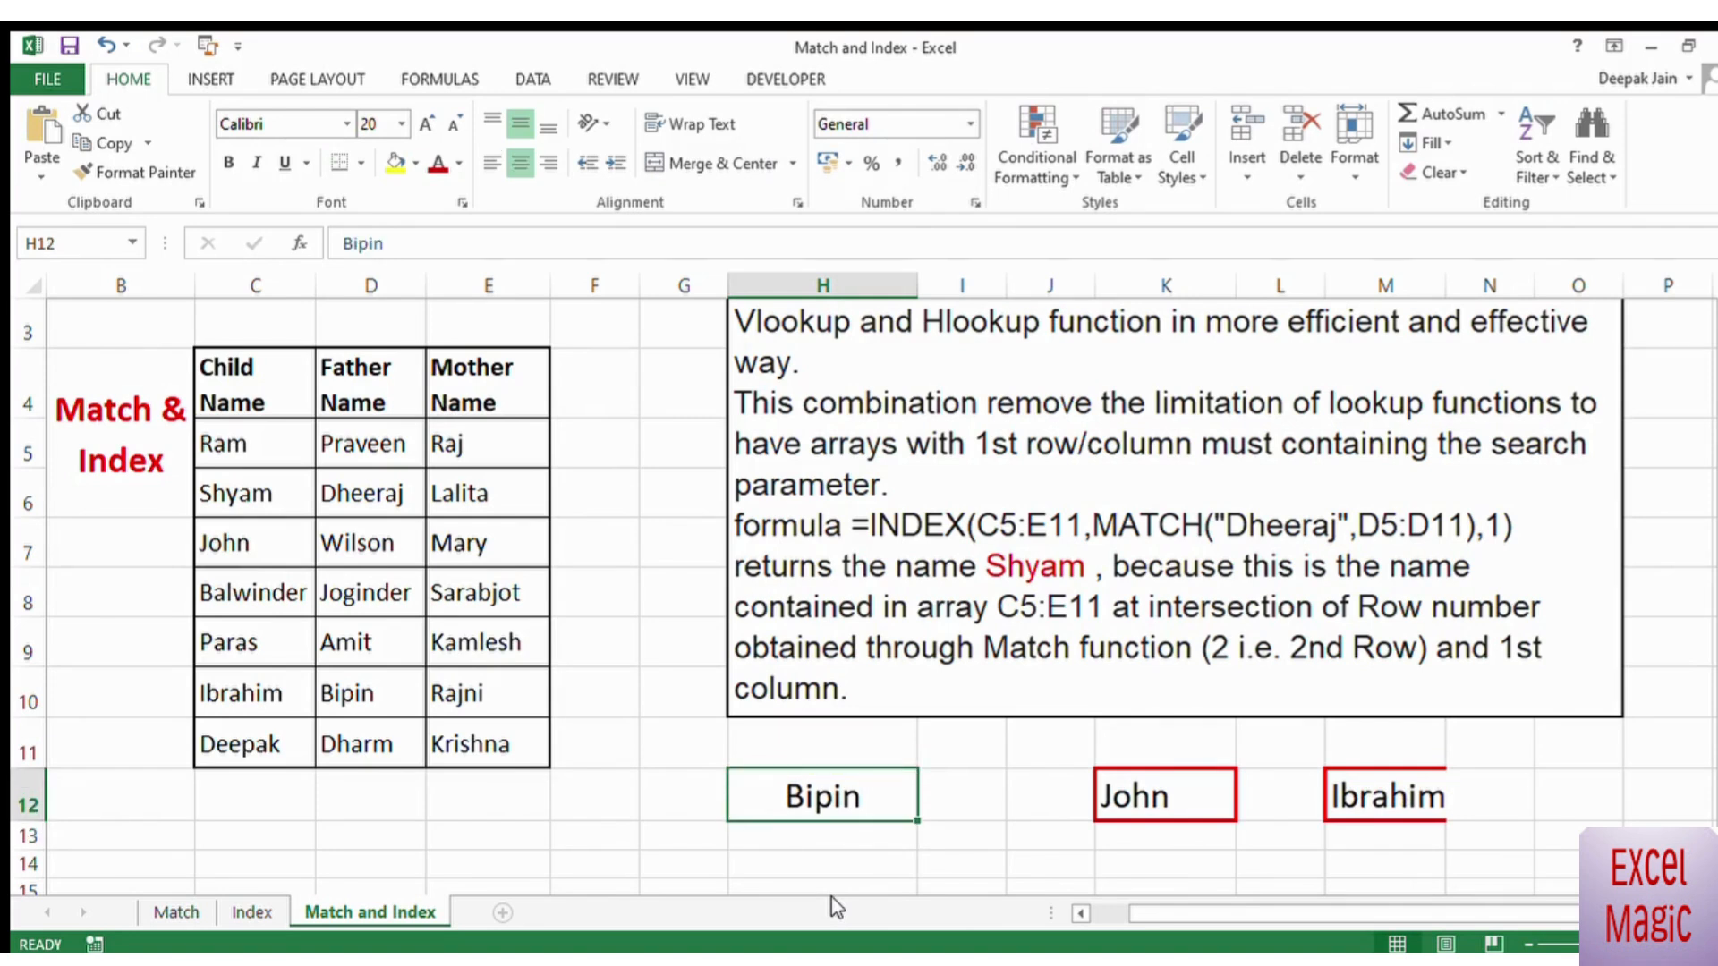
{"action": "type", "text": "Dheeraj"}
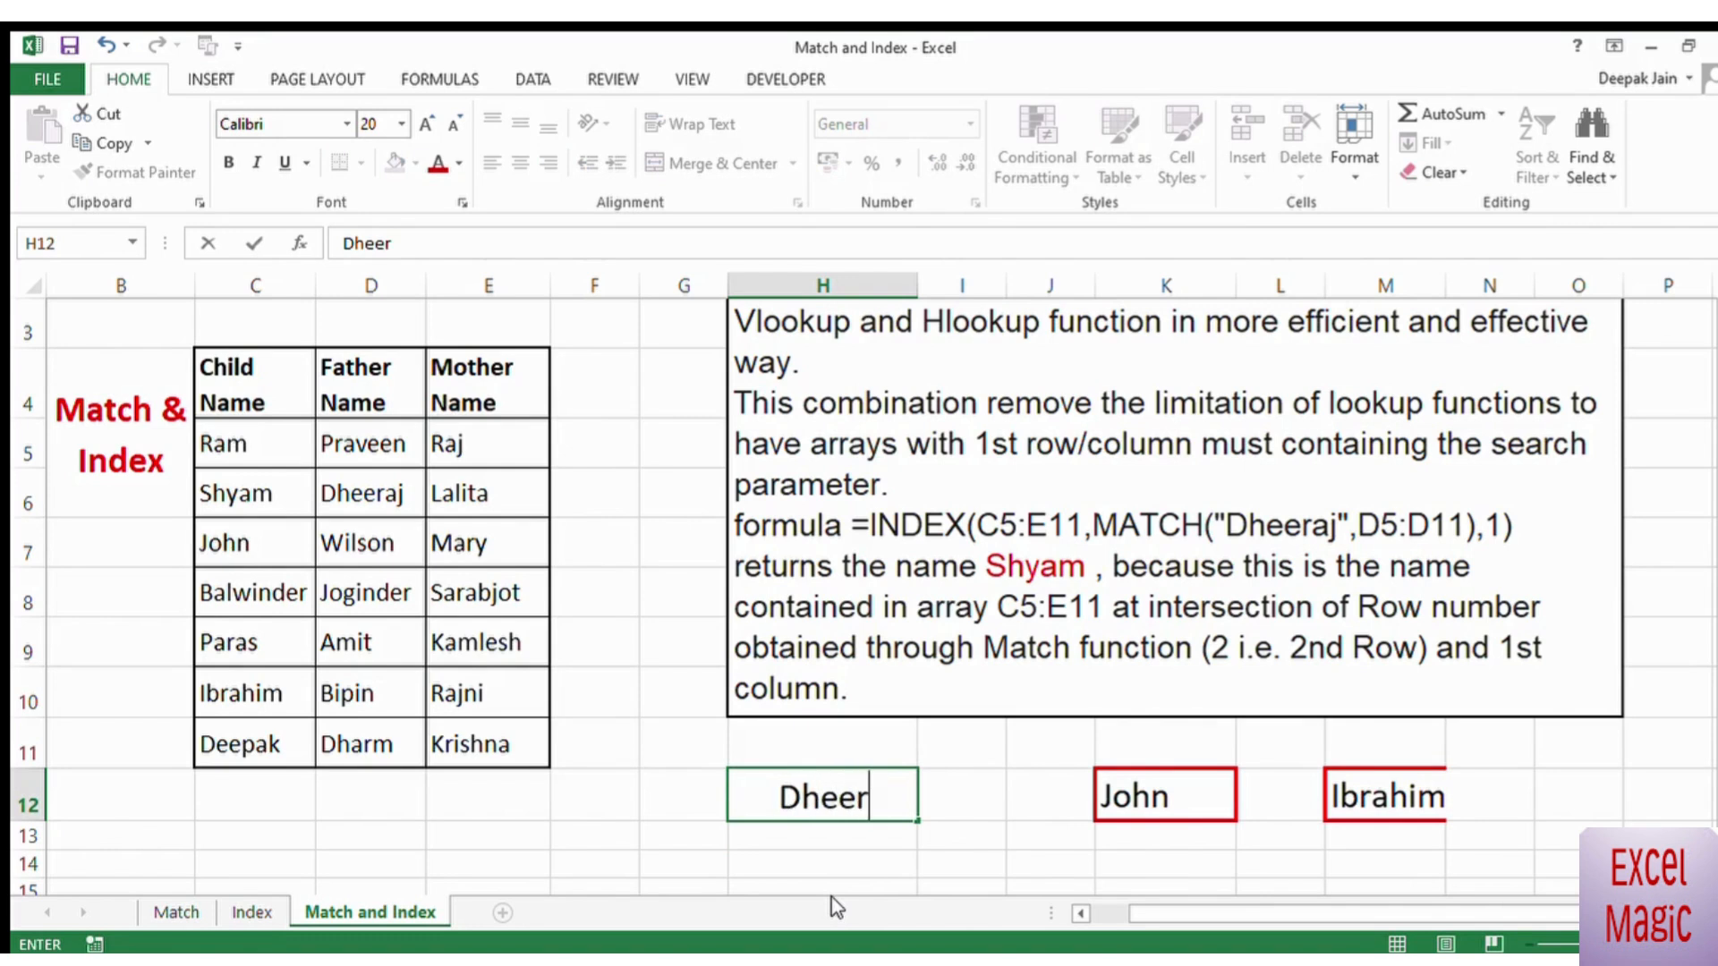
{"action": "left_click", "coordinate": [1021, 853]}
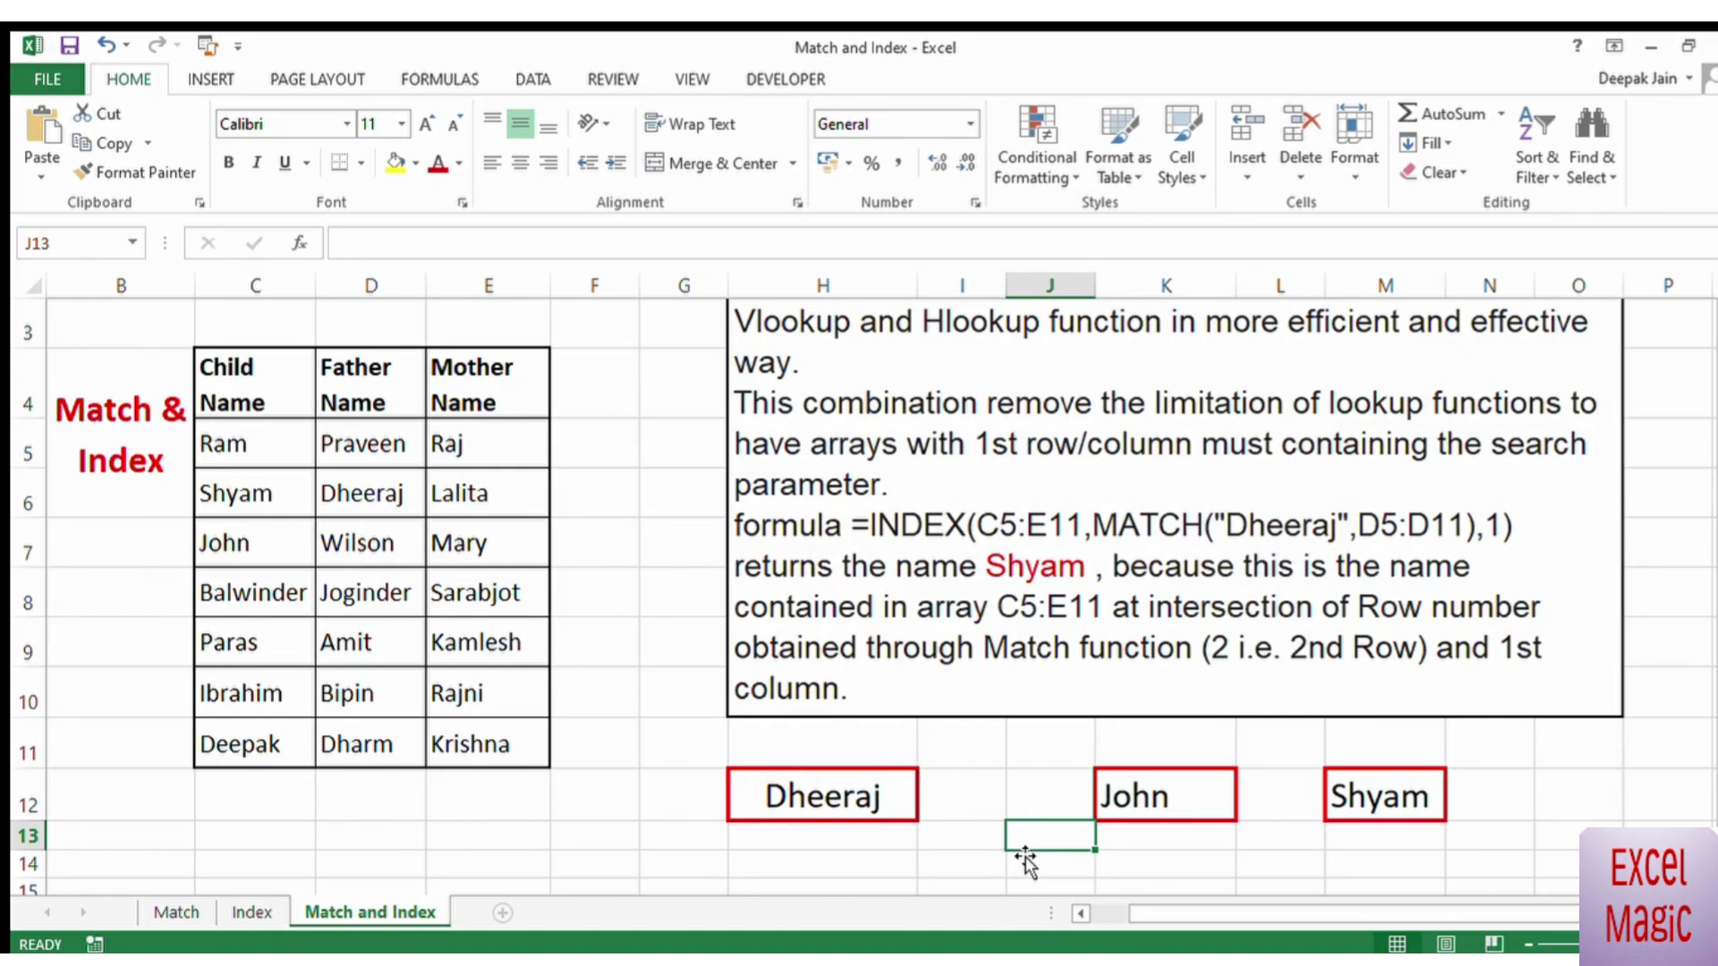
Step: Replace the lookup value in H12 with the second mother name from the table (E6)
{"action": "left_click", "coordinate": [824, 795]}
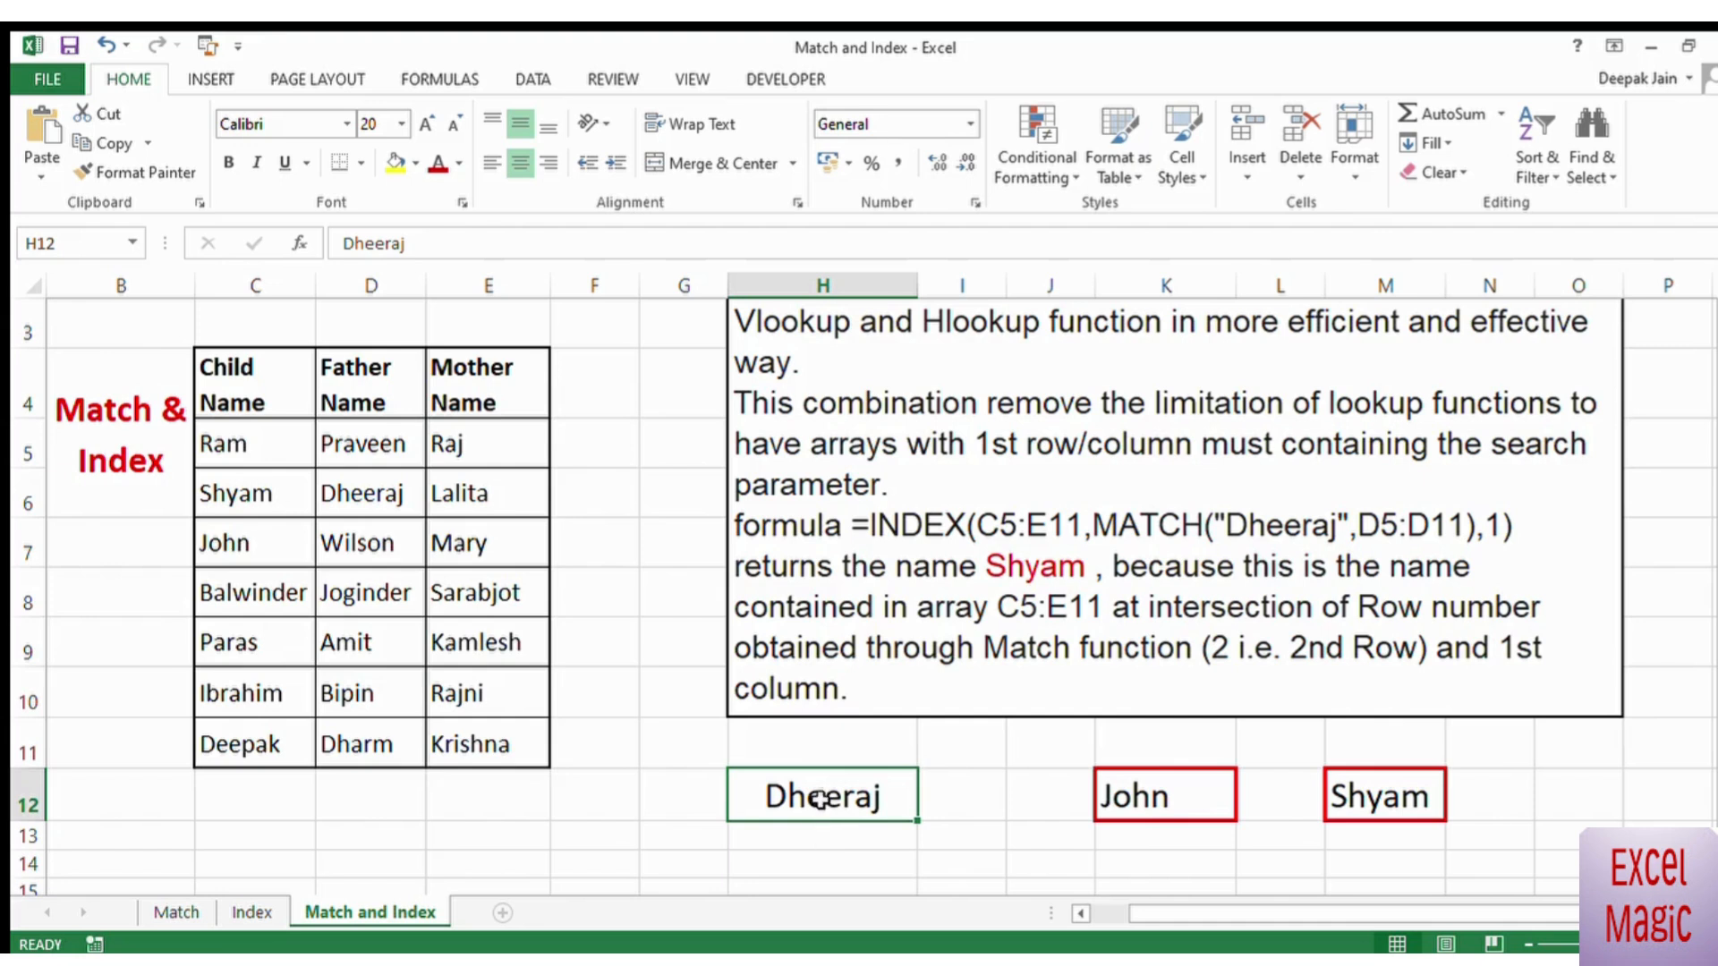
{"action": "left_click", "coordinate": [799, 844]}
{"action": "left_click", "coordinate": [844, 787]}
{"action": "type", "text": "Lalita"}
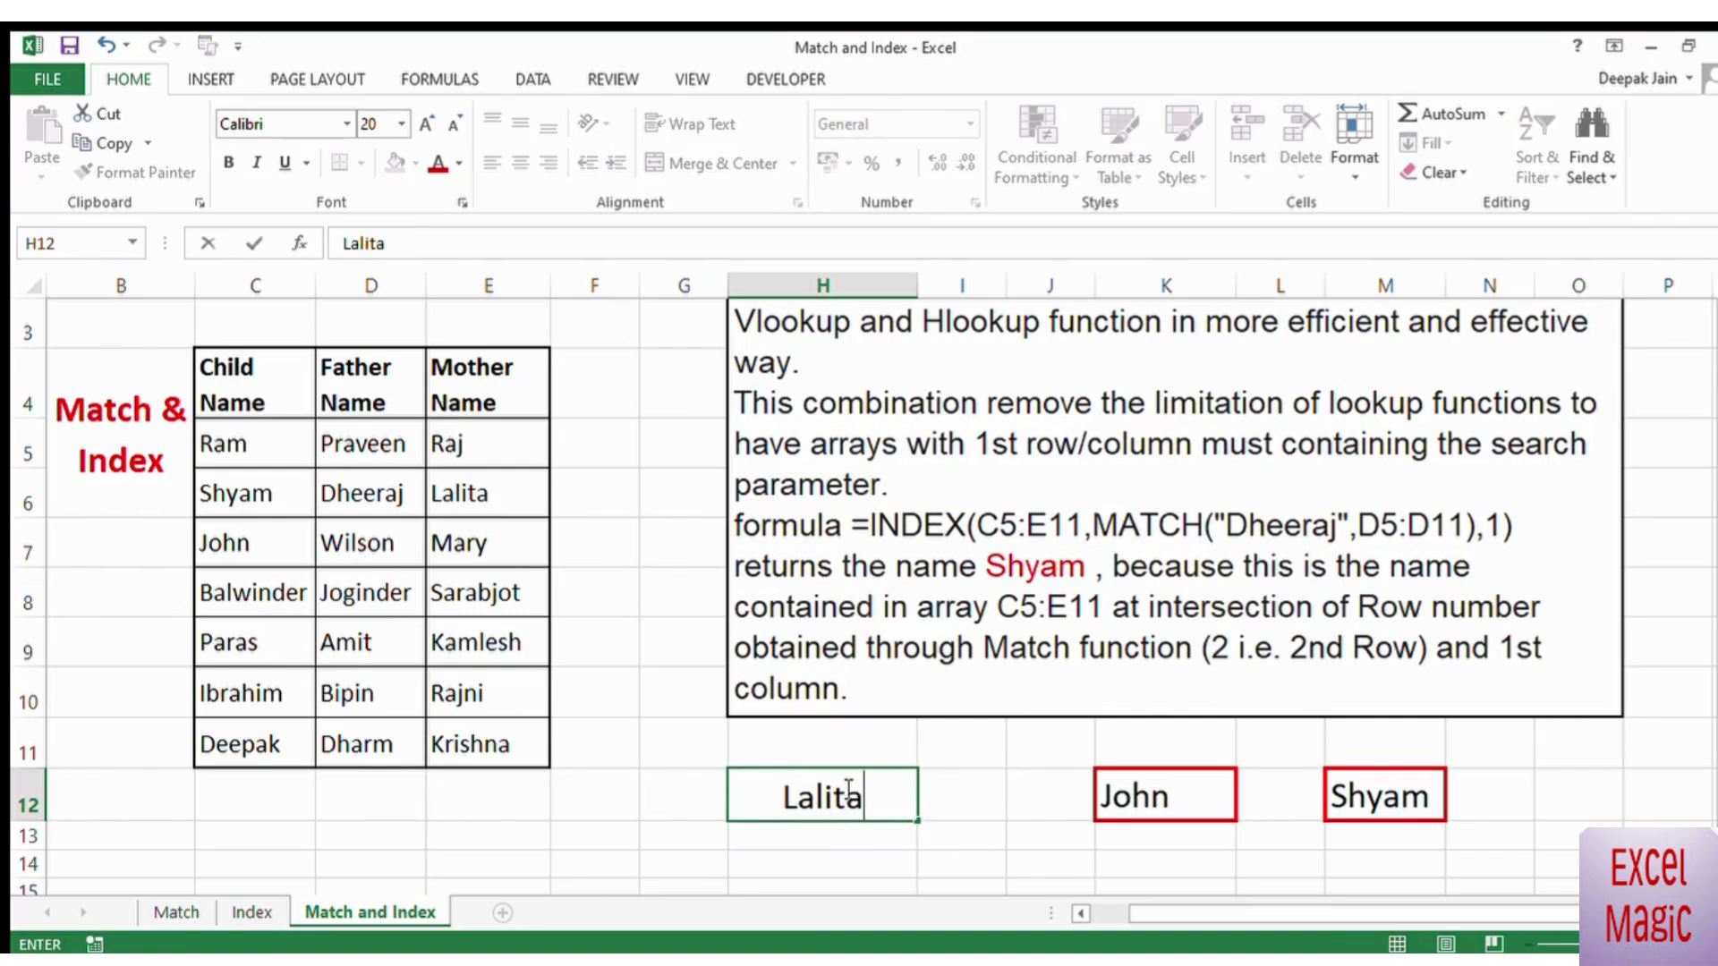
{"action": "left_click", "coordinate": [1079, 843]}
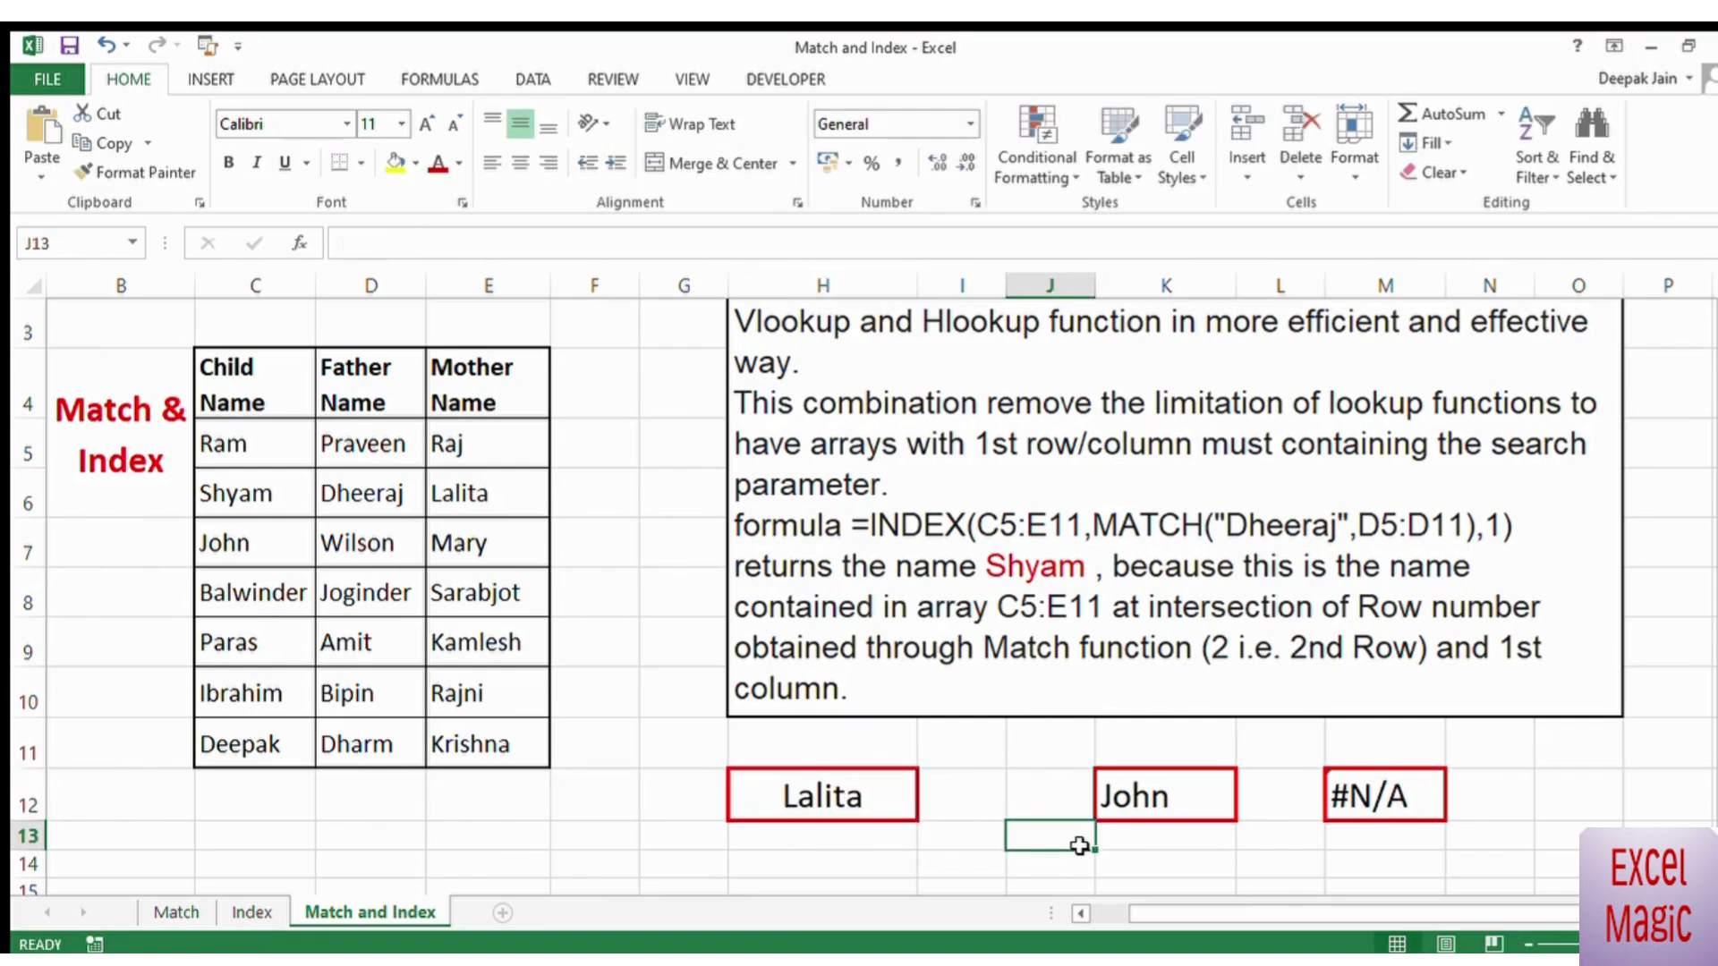
Step: Replace the formula in M12 with a MATCH of H12 against the mother names in E5:E11, using match type 0
{"action": "left_click", "coordinate": [1376, 796]}
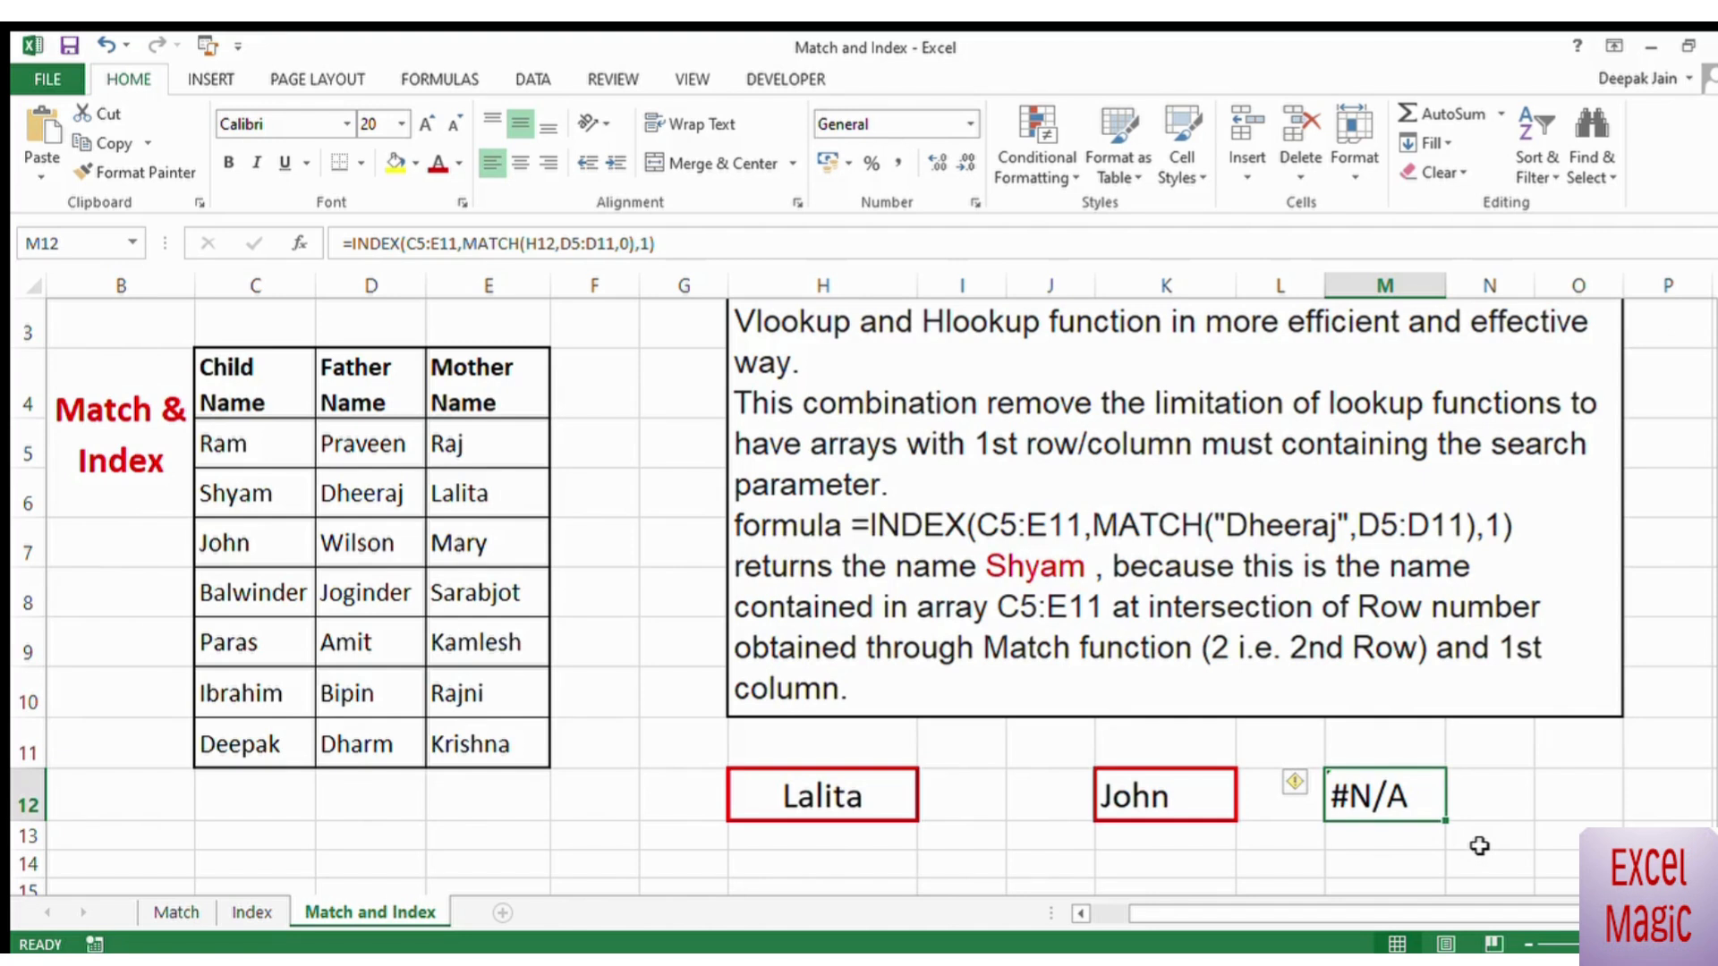
{"action": "type", "text": "=m"}
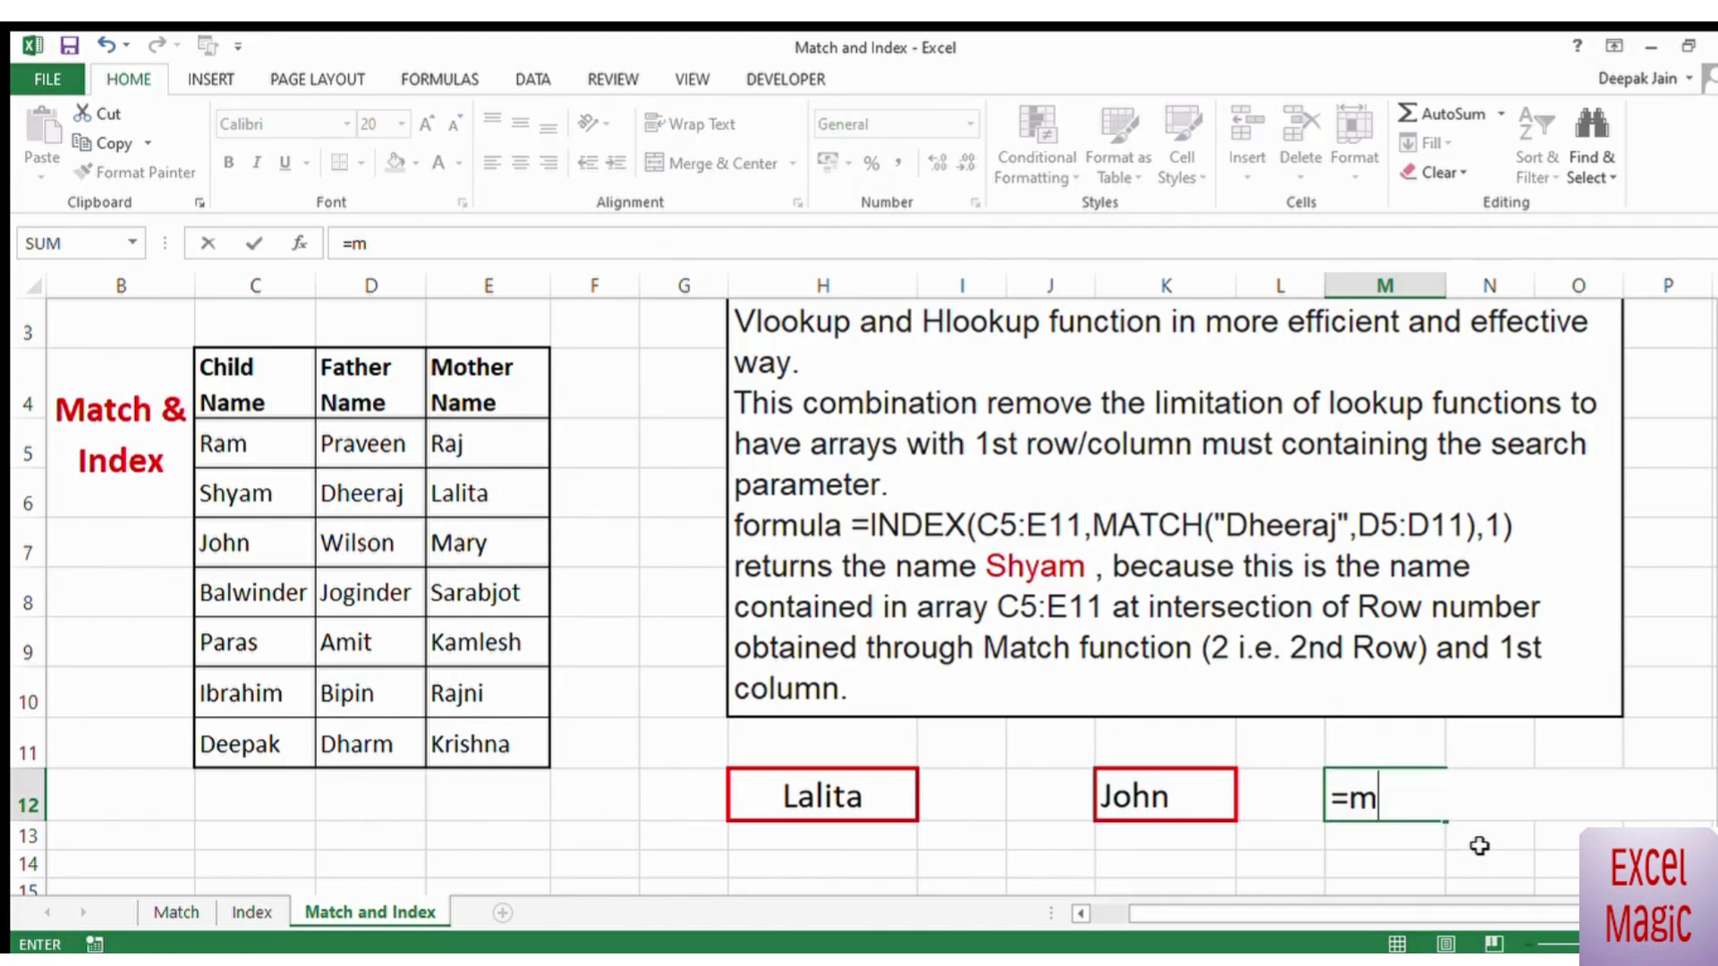
{"action": "type", "text": "atch("}
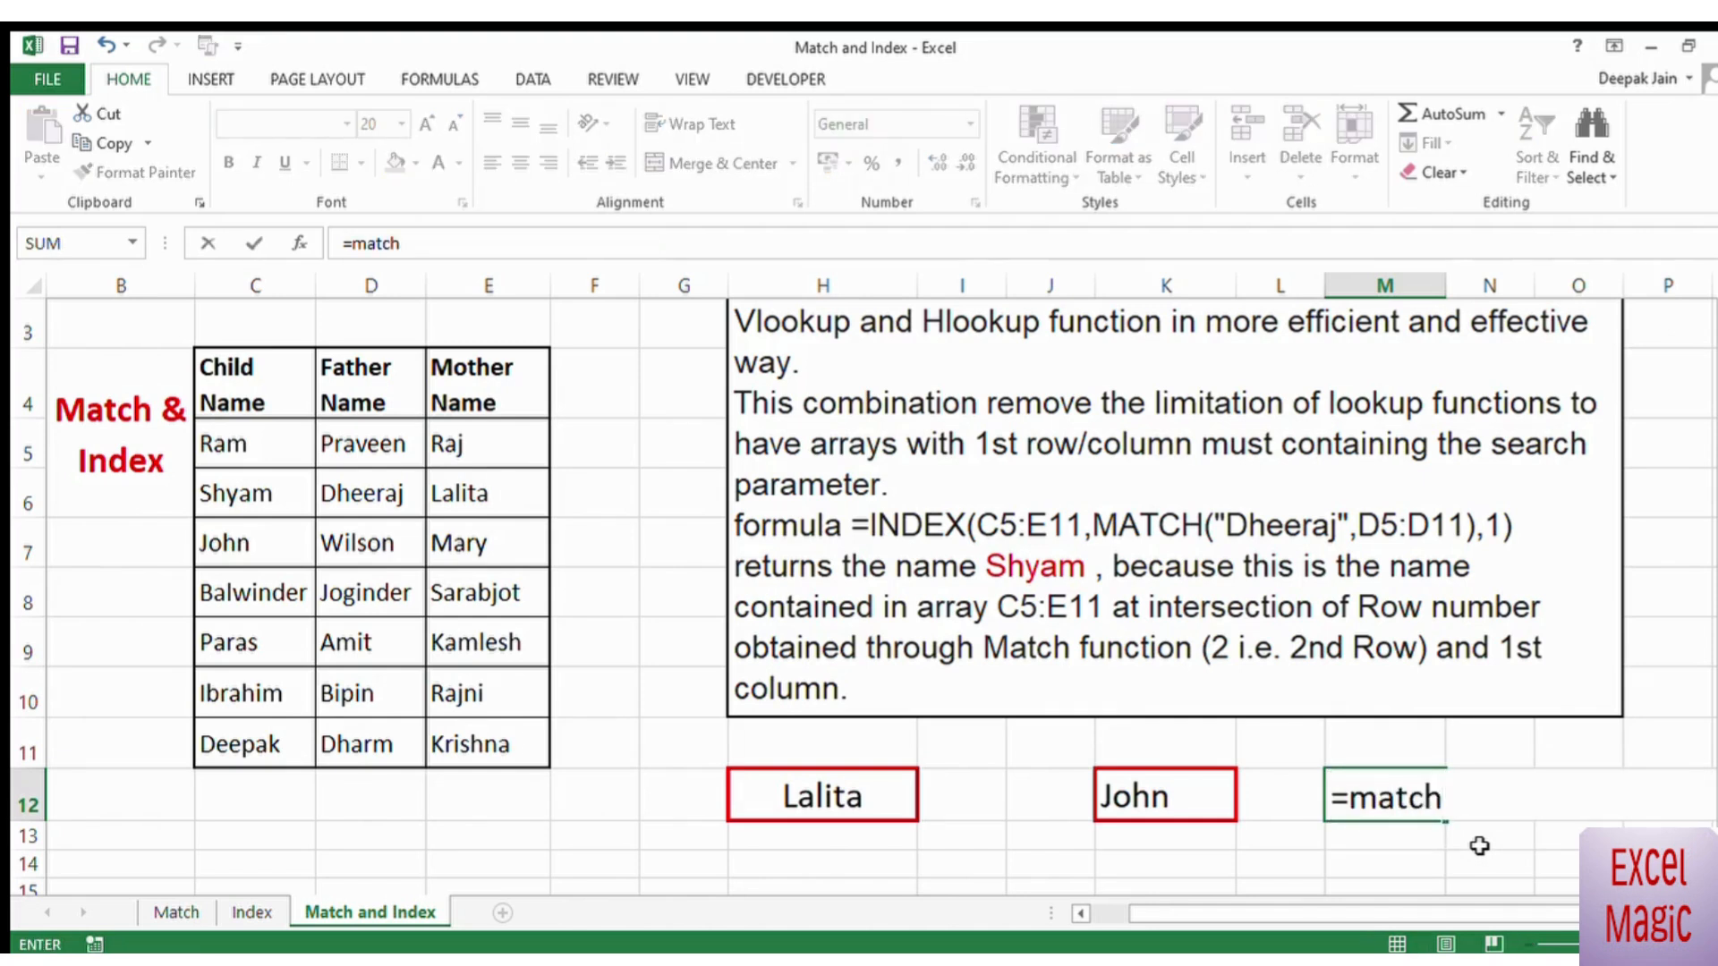
{"action": "left_click", "coordinate": [805, 791]}
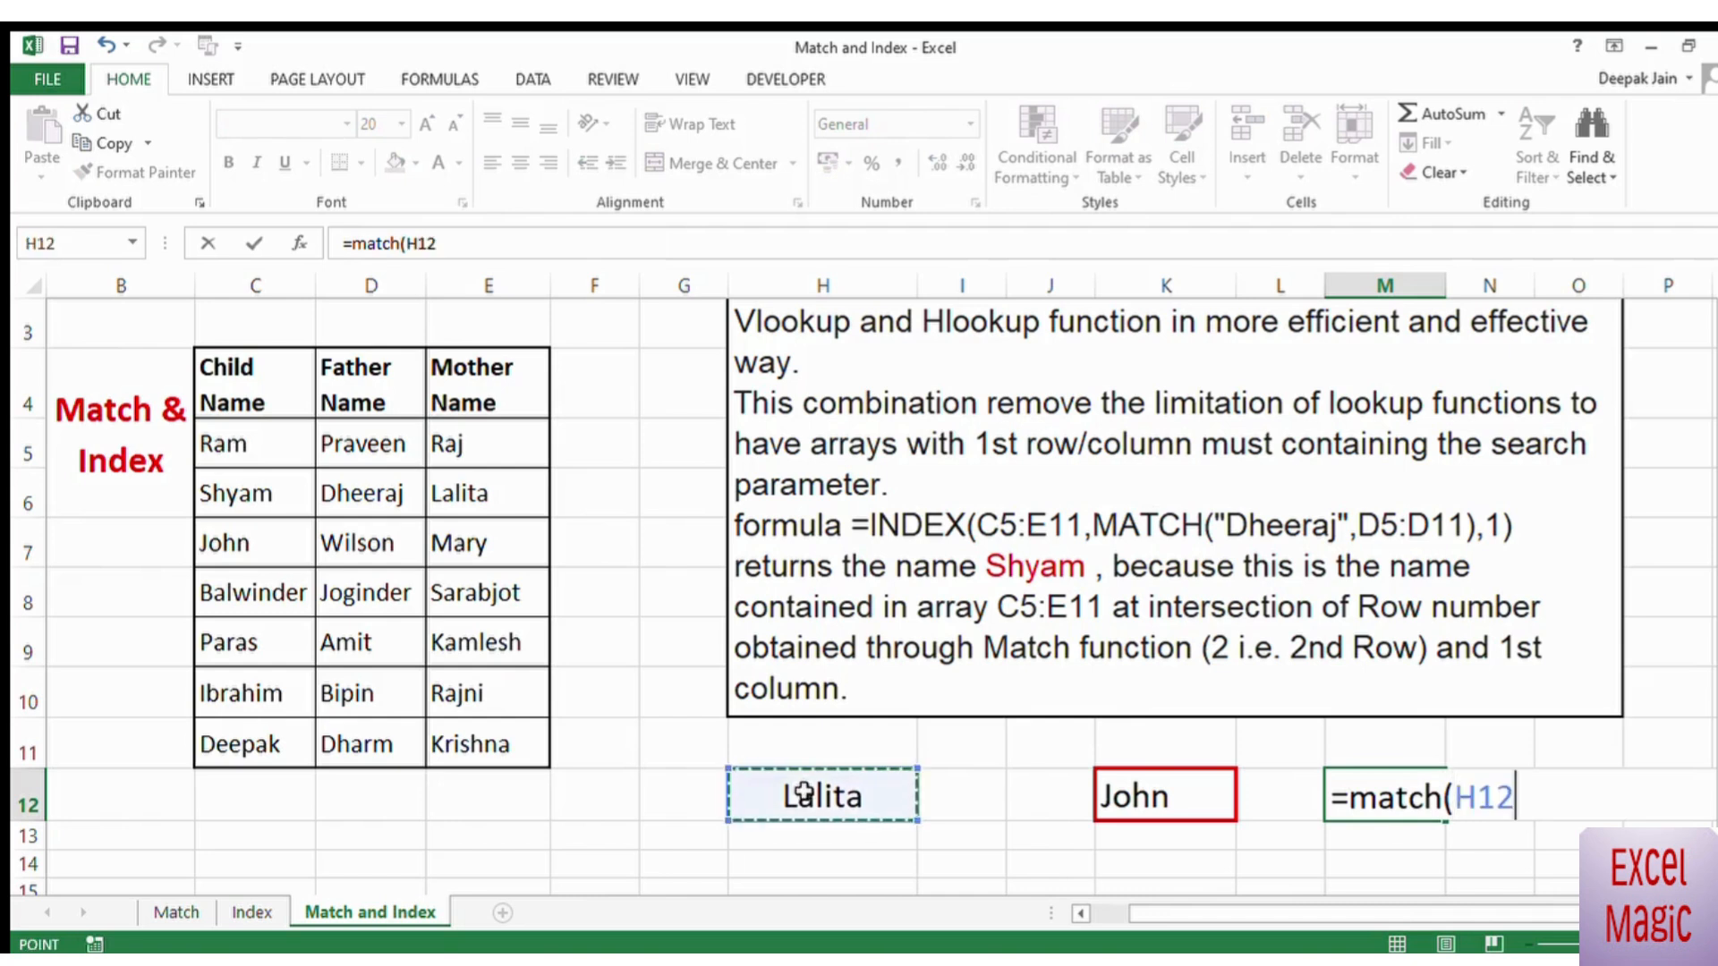
{"action": "type", "text": ","}
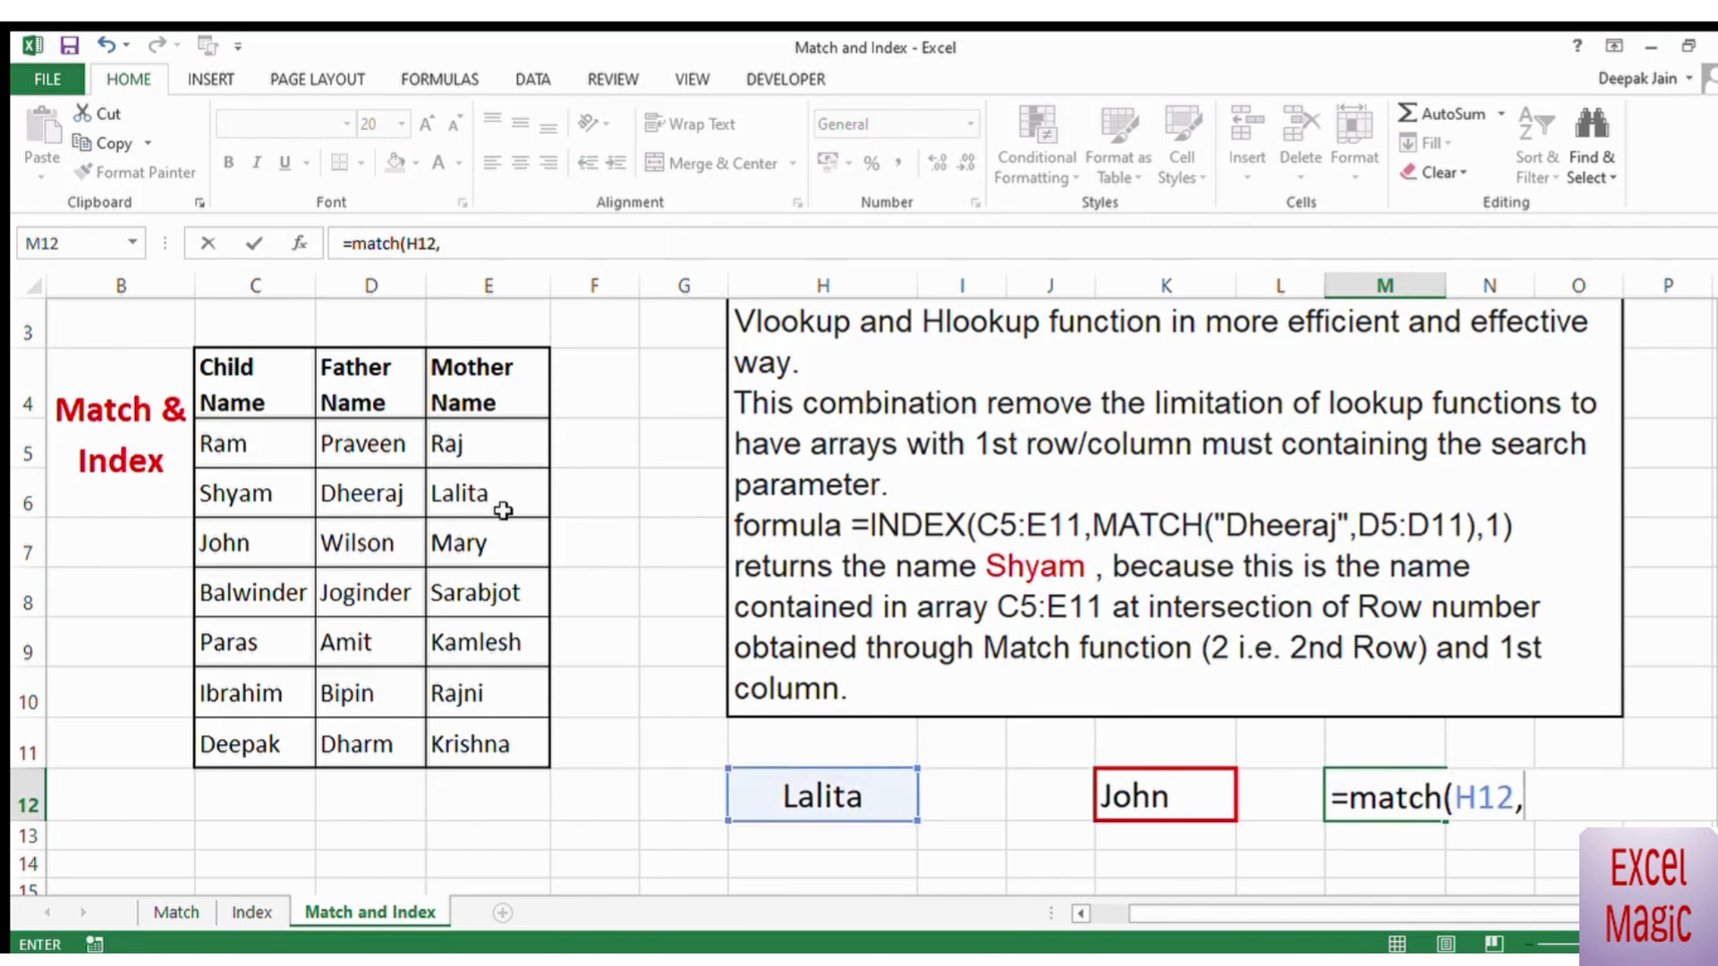
{"action": "left_click_drag", "start_coordinate": [483, 450], "coordinate": [472, 743]}
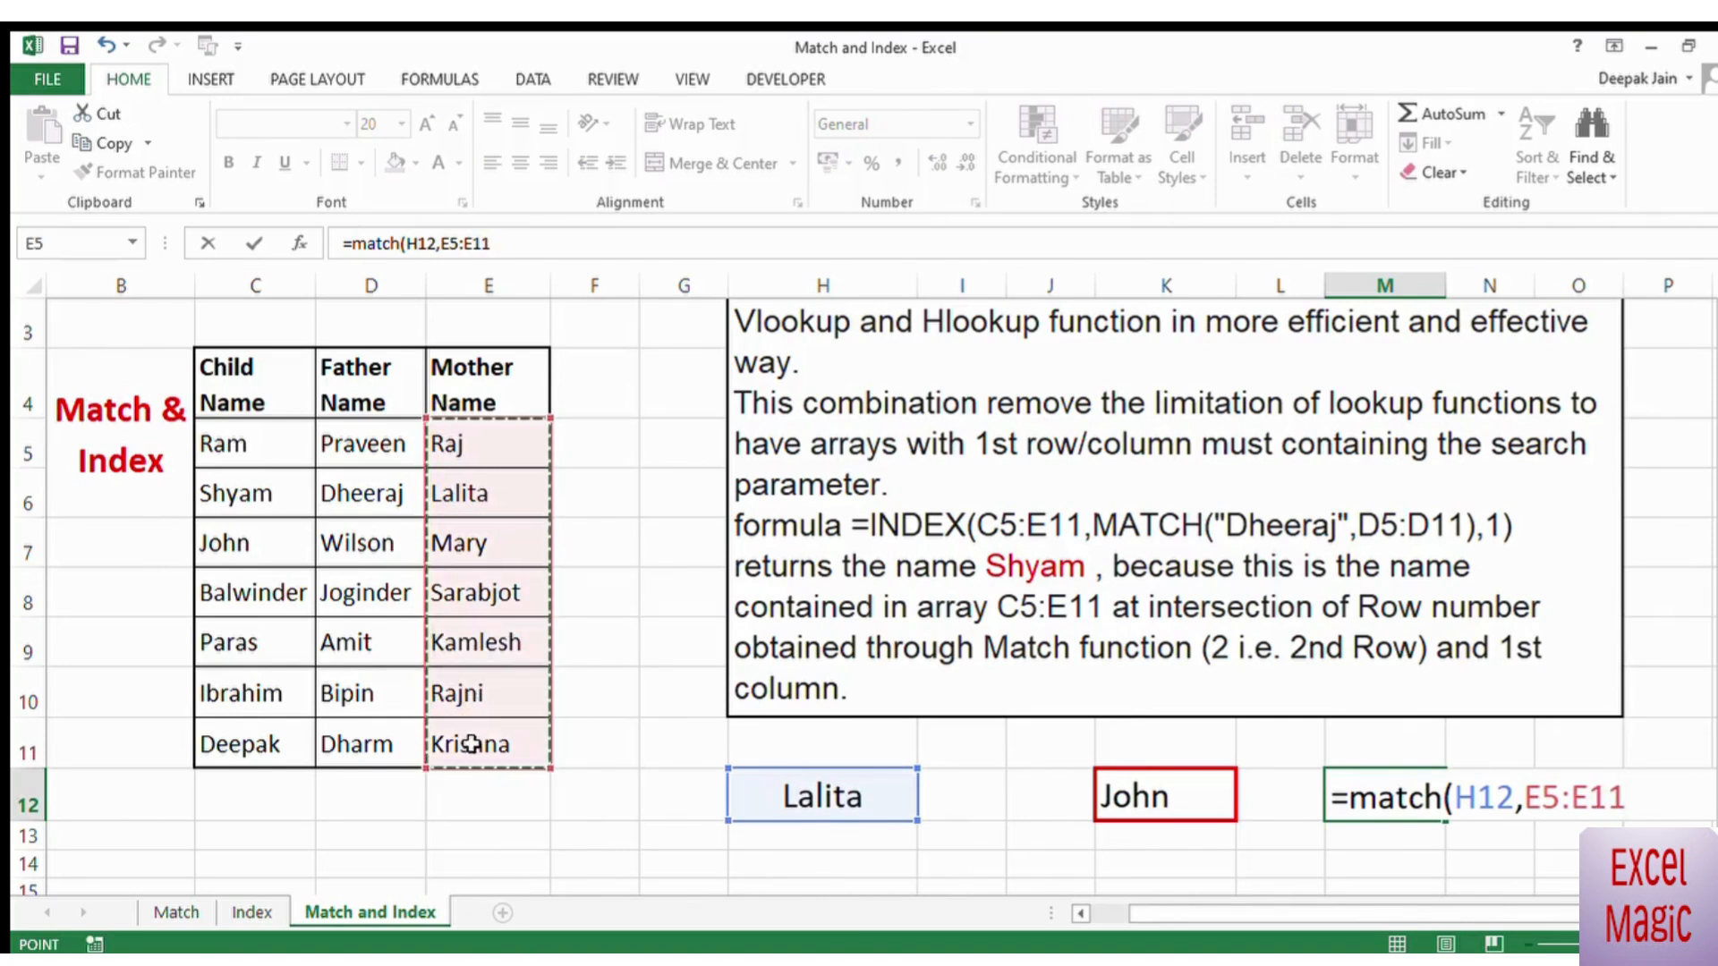
{"action": "type", "text": ","}
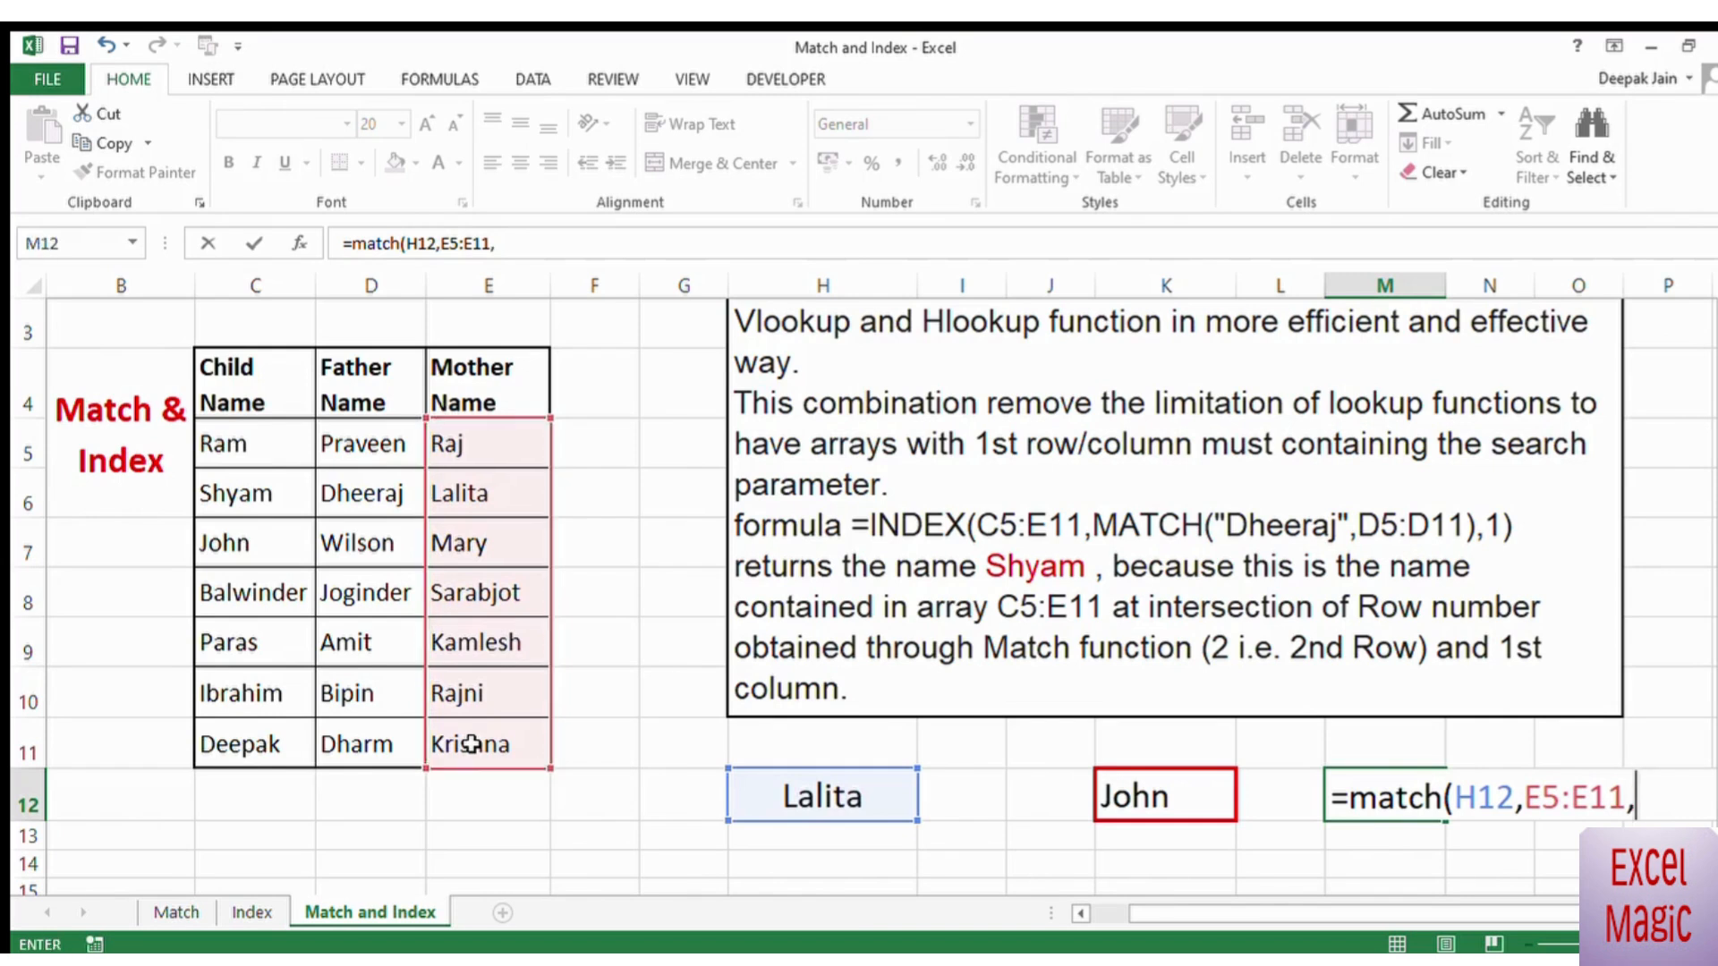
{"action": "type", "text": "0)"}
{"action": "key", "text": "Return"}
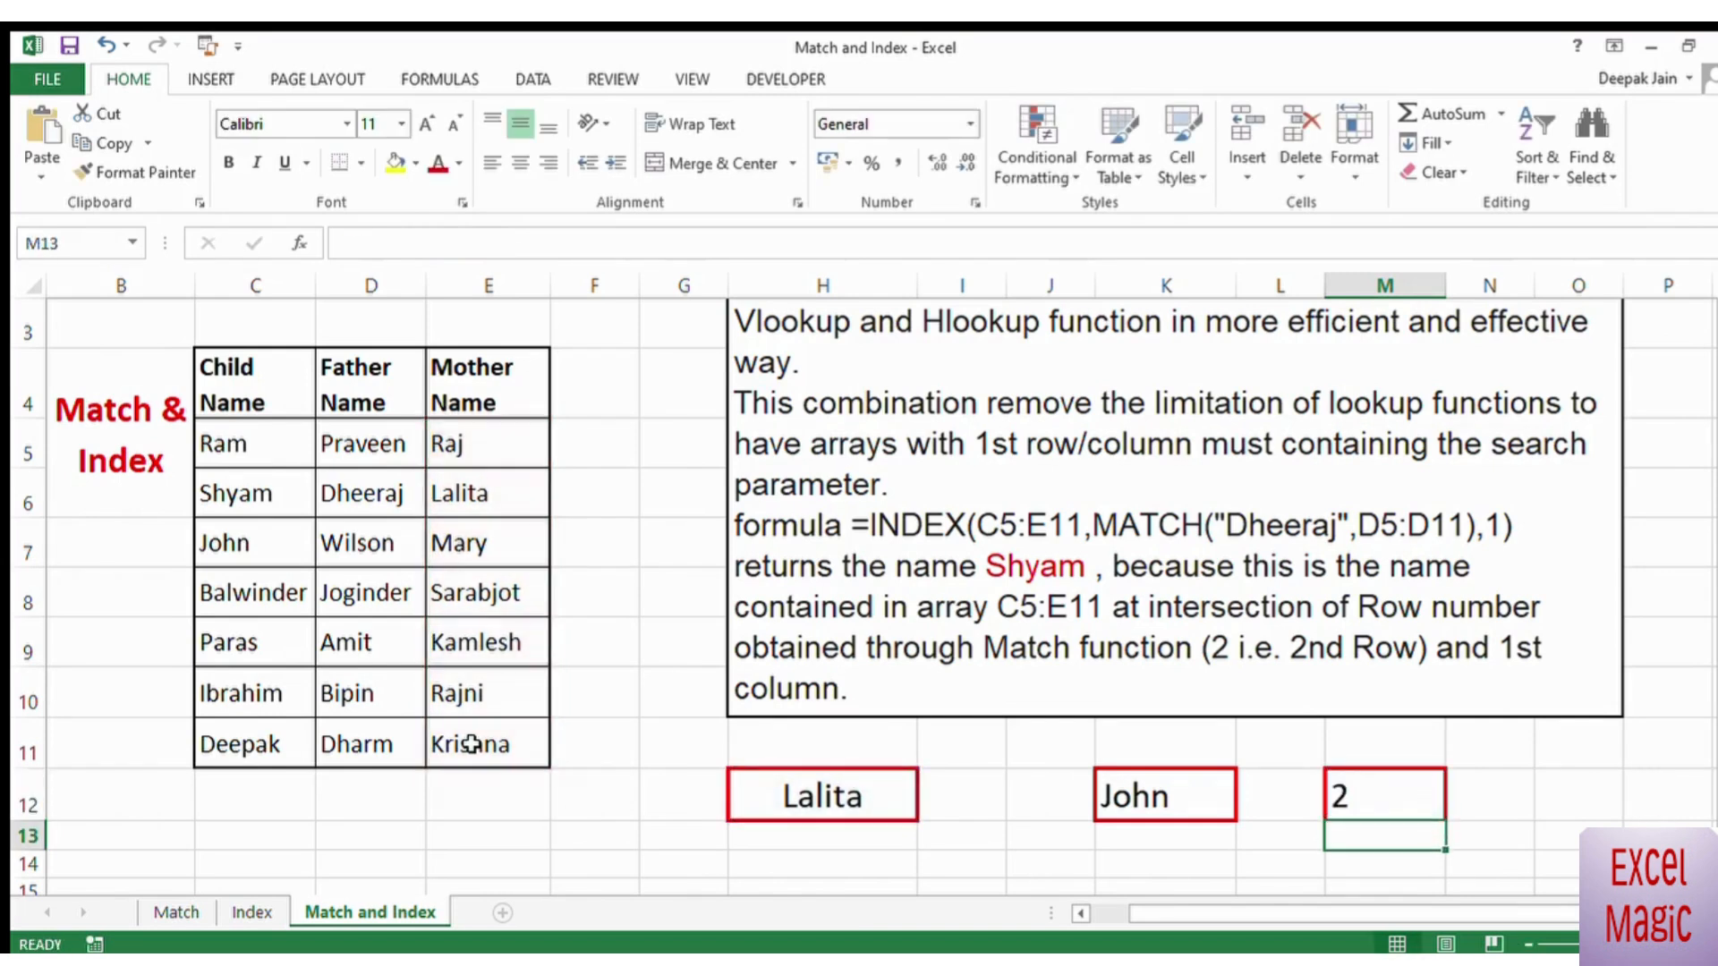
Step: Wrap the MATCH in M12 in an INDEX function with array C5:E11 and column number 1
{"action": "key", "text": "Up"}
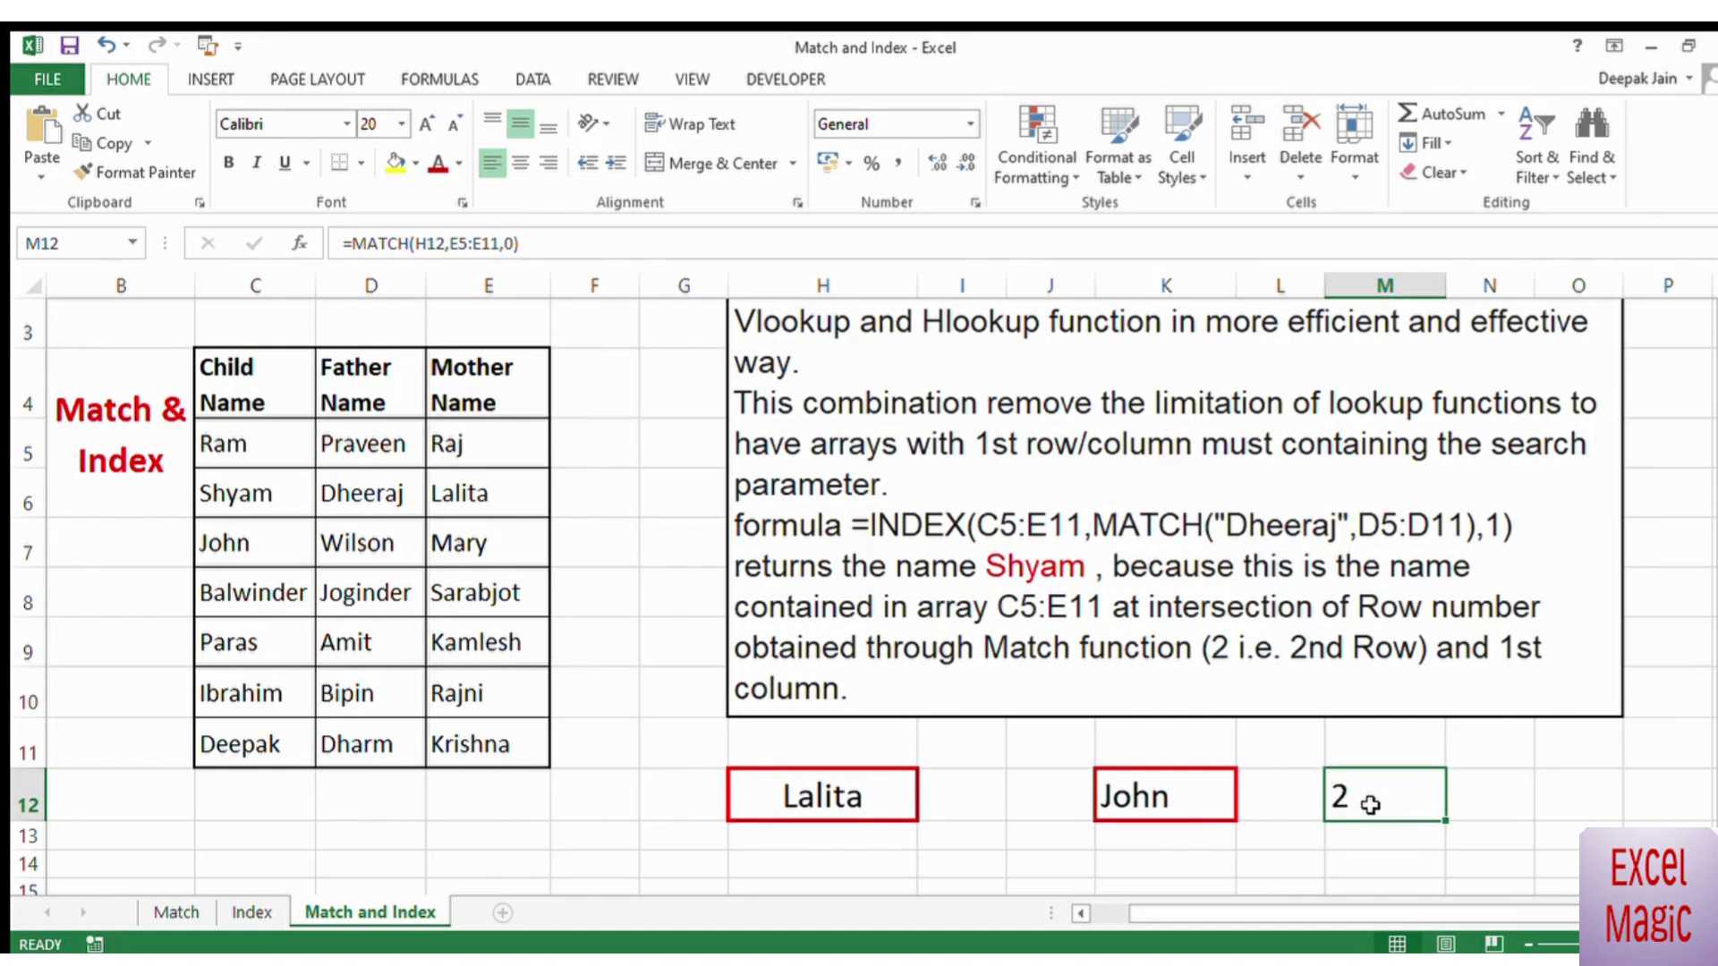
{"action": "left_click", "coordinate": [352, 242]}
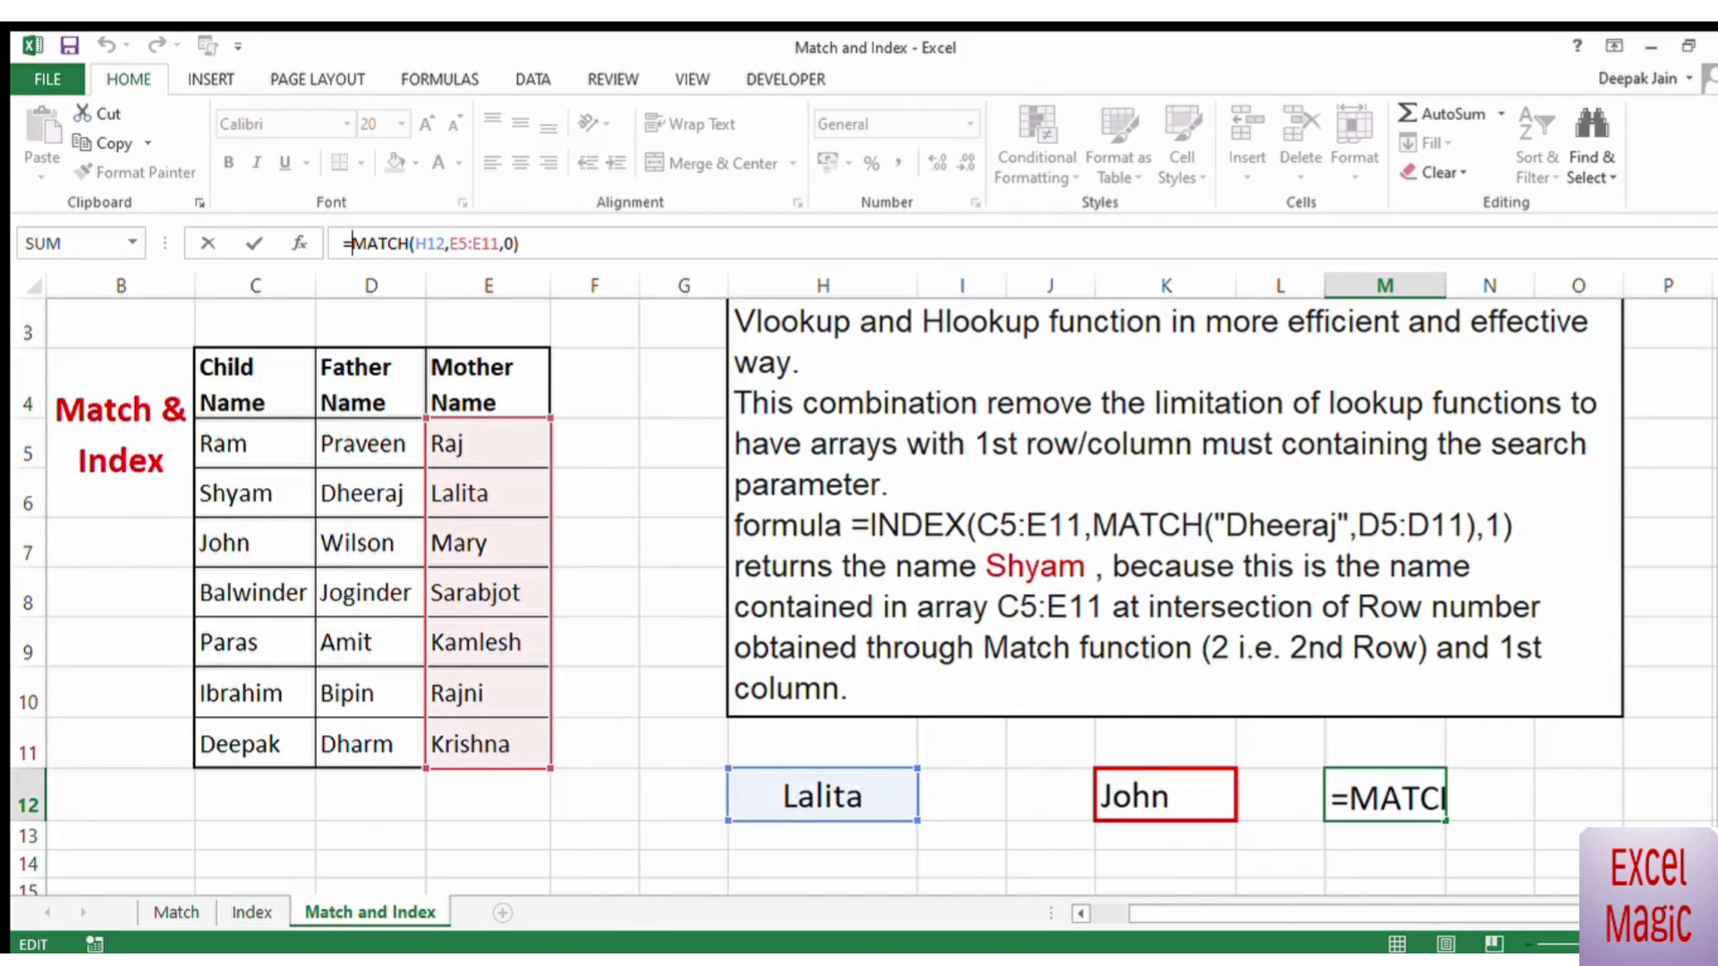
{"action": "type", "text": "index"}
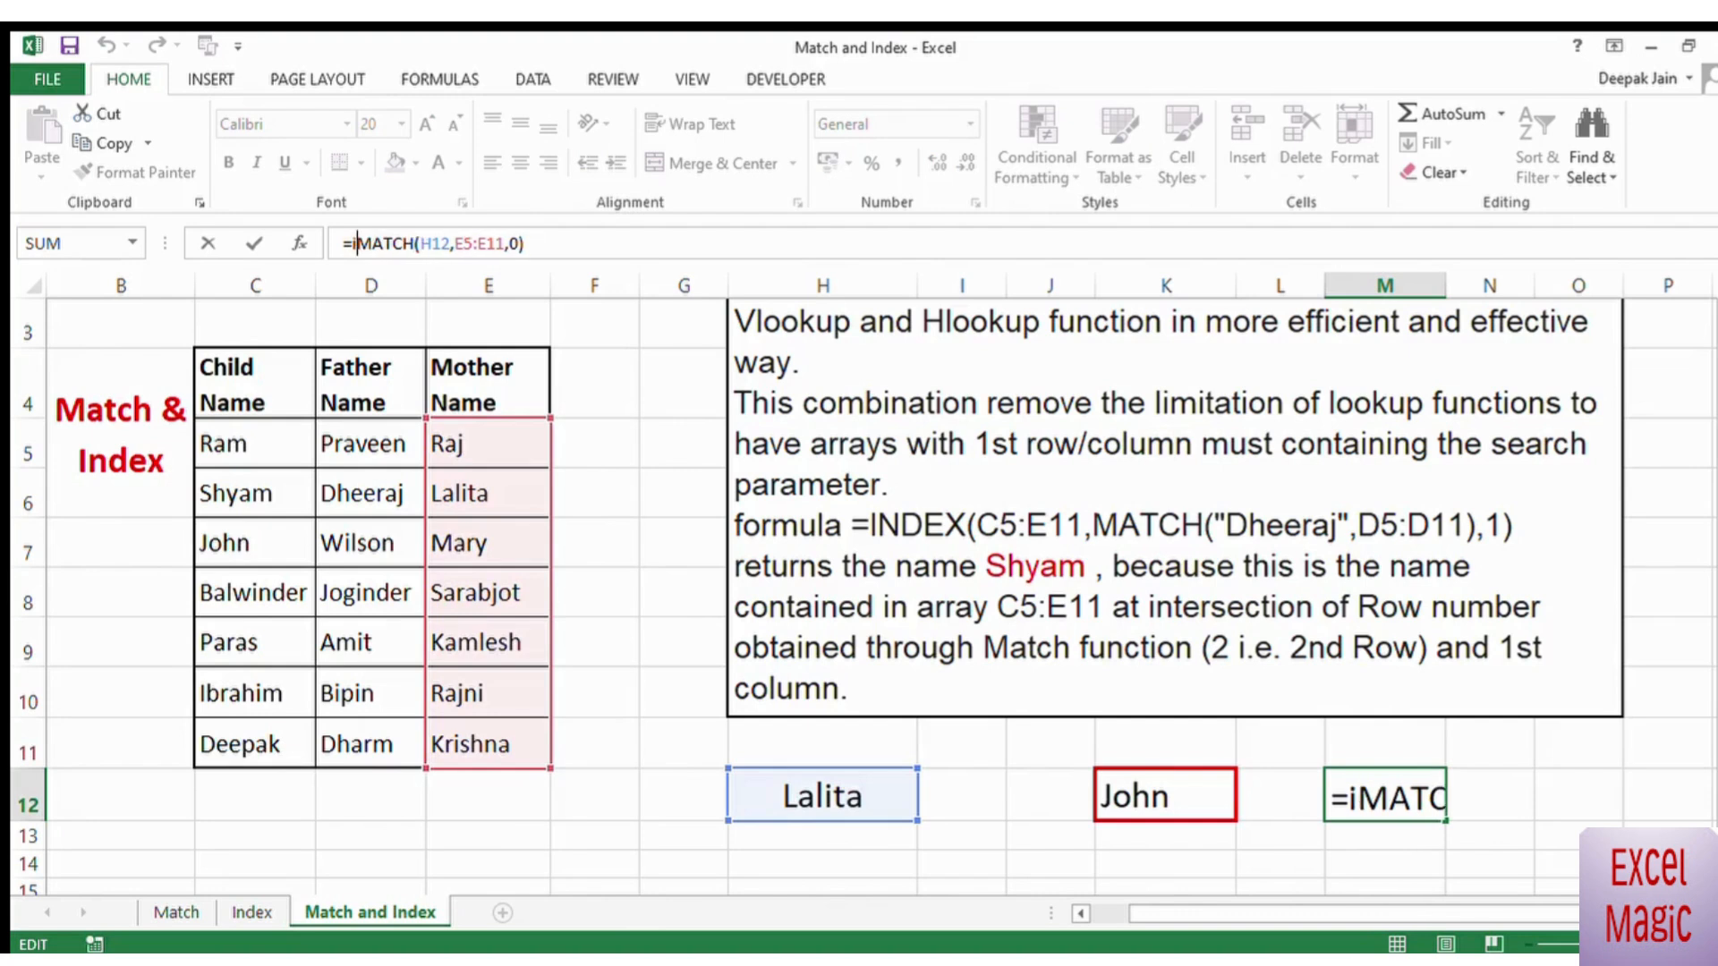
{"action": "type", "text": "("}
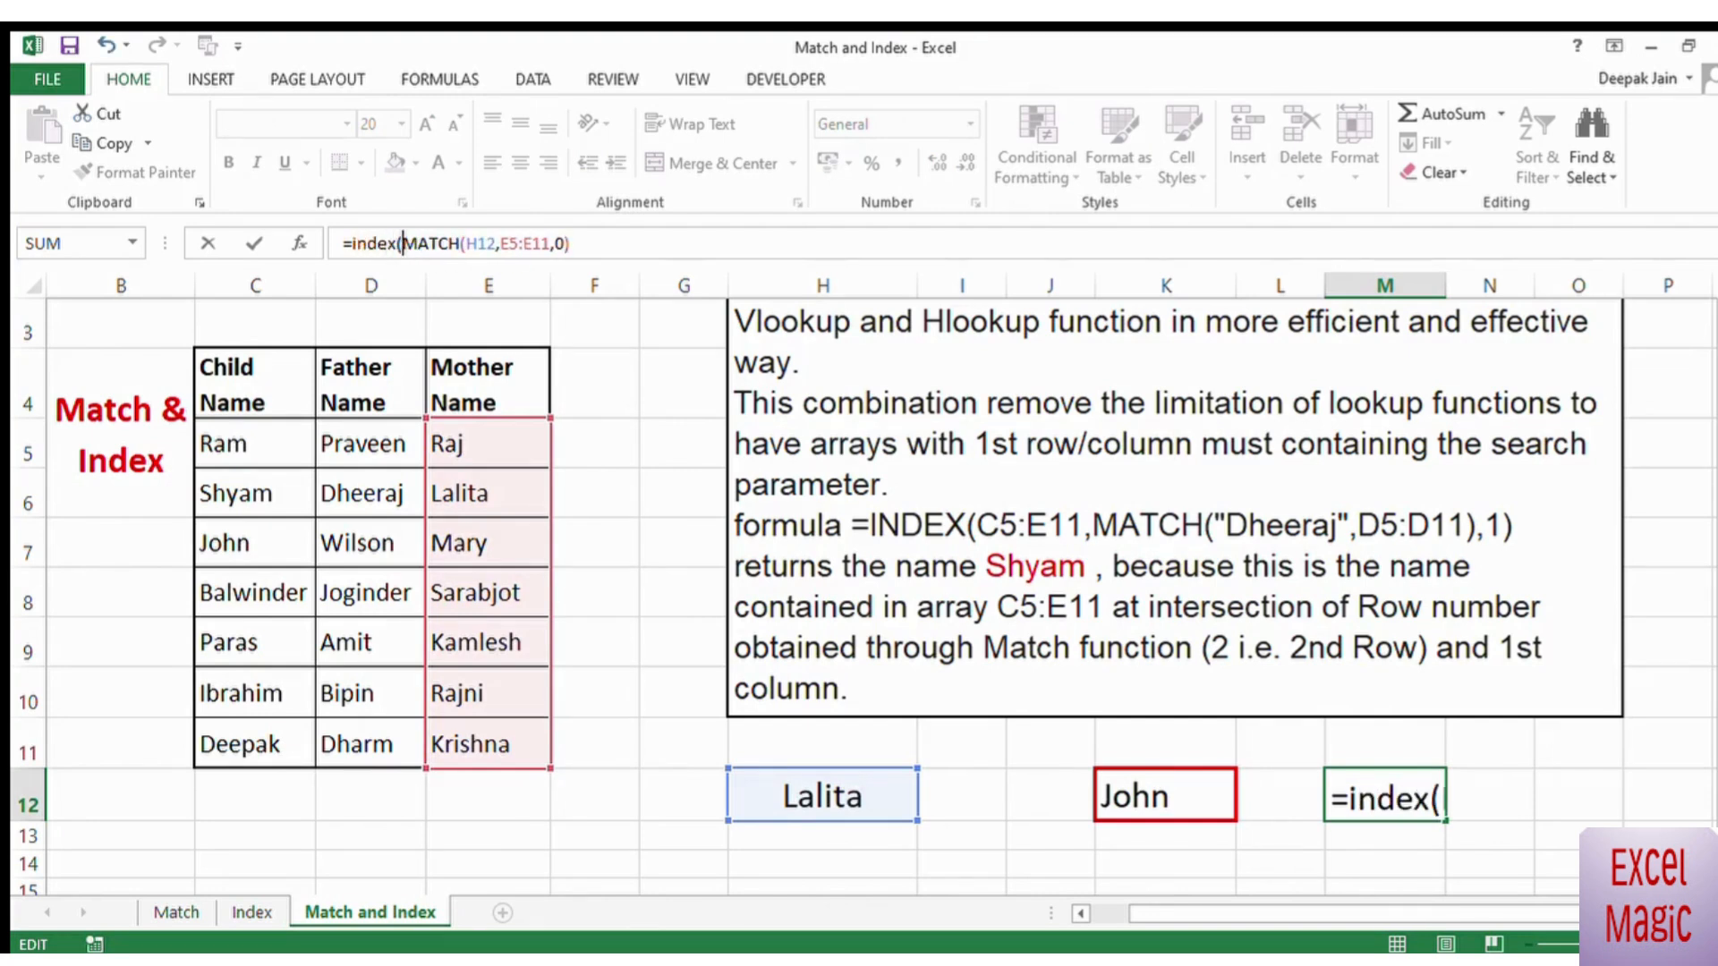
{"action": "left_click_drag", "start_coordinate": [244, 447], "coordinate": [449, 754]}
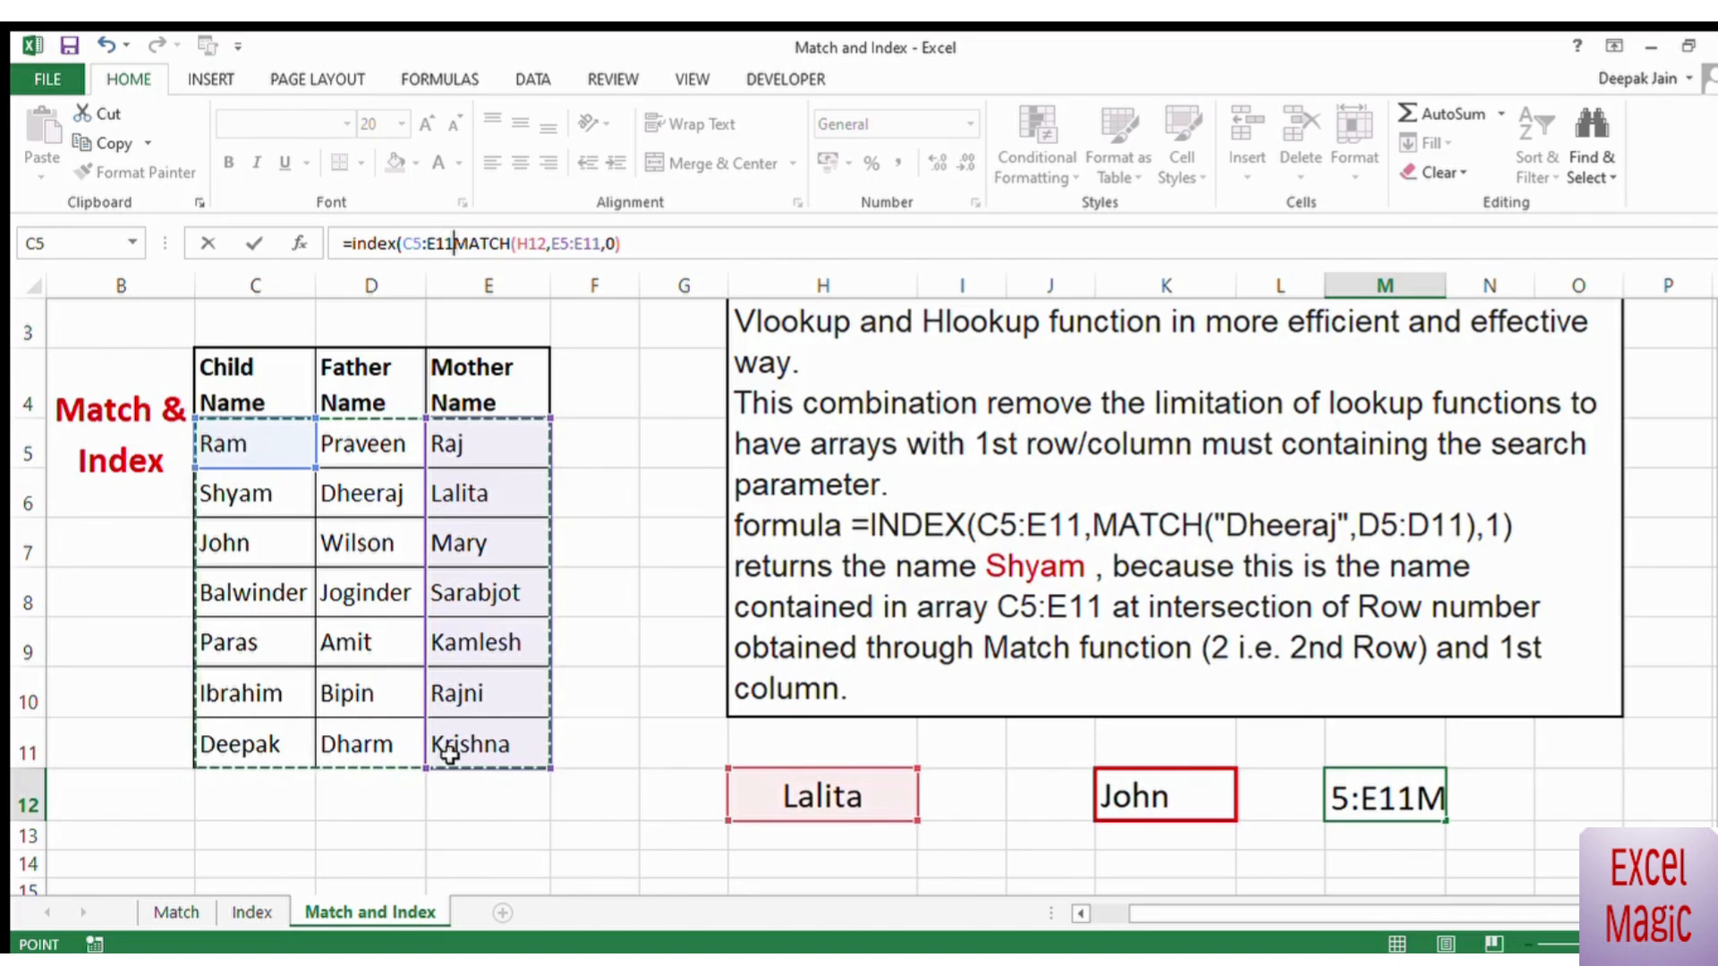
{"action": "type", "text": ","}
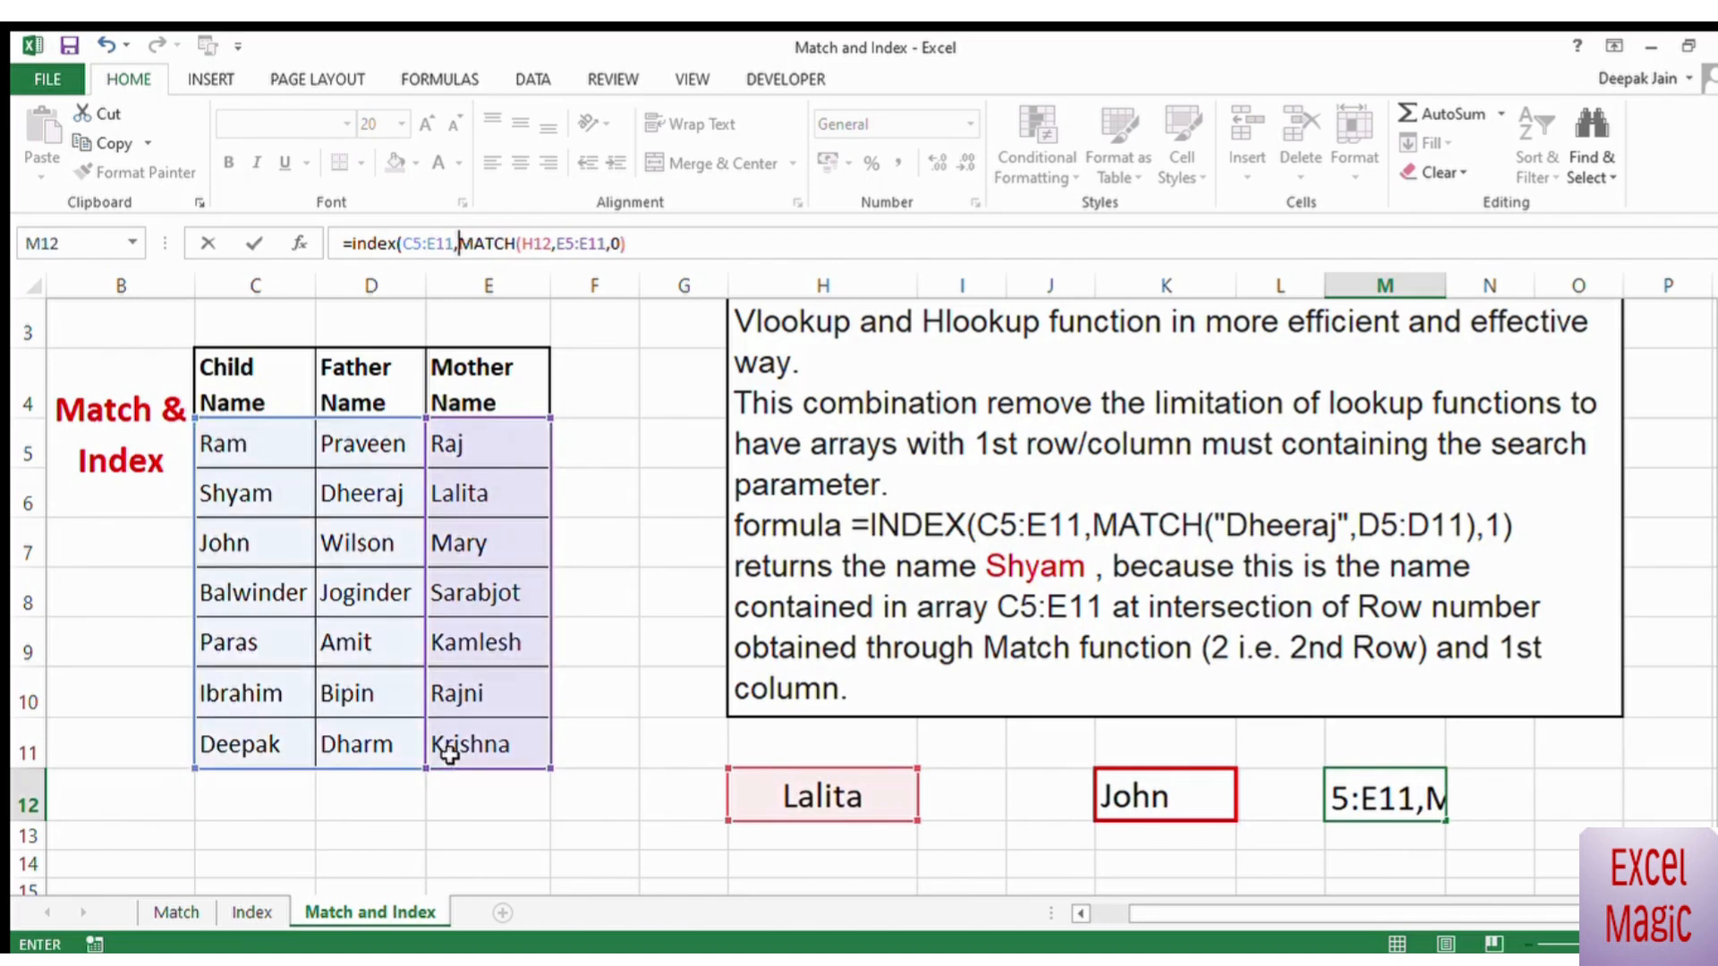
{"action": "left_click", "coordinate": [673, 247]}
{"action": "type", "text": ","}
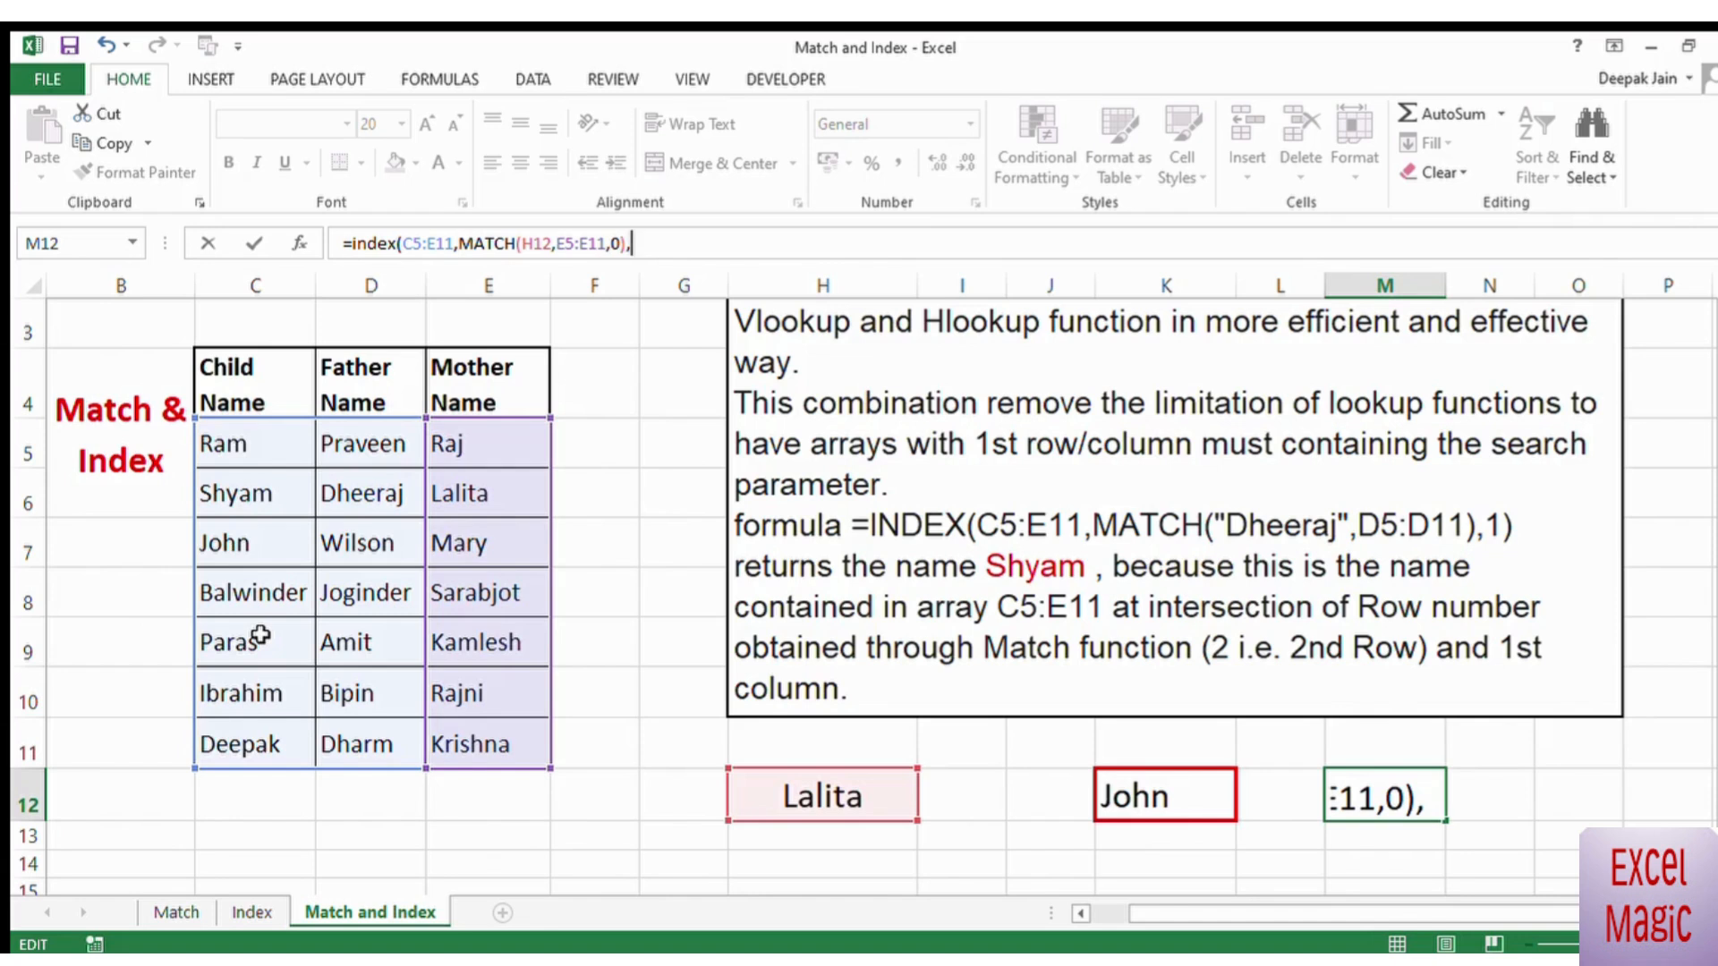
{"action": "type", "text": "1)"}
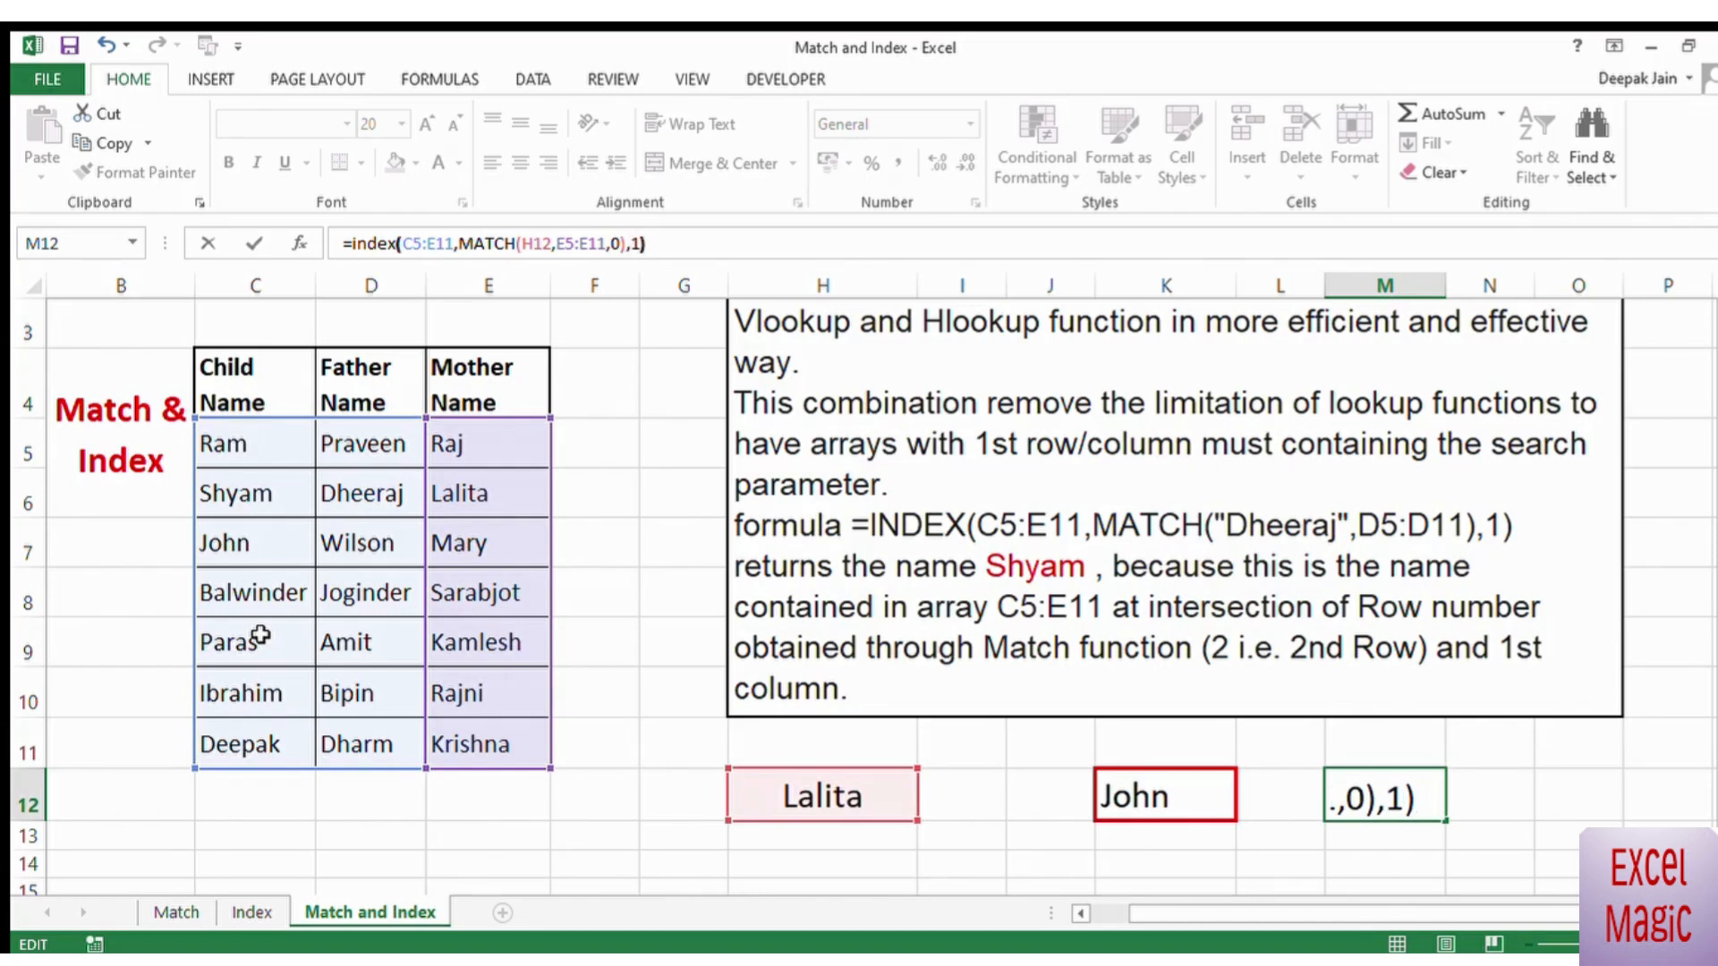
{"action": "key", "text": "Return"}
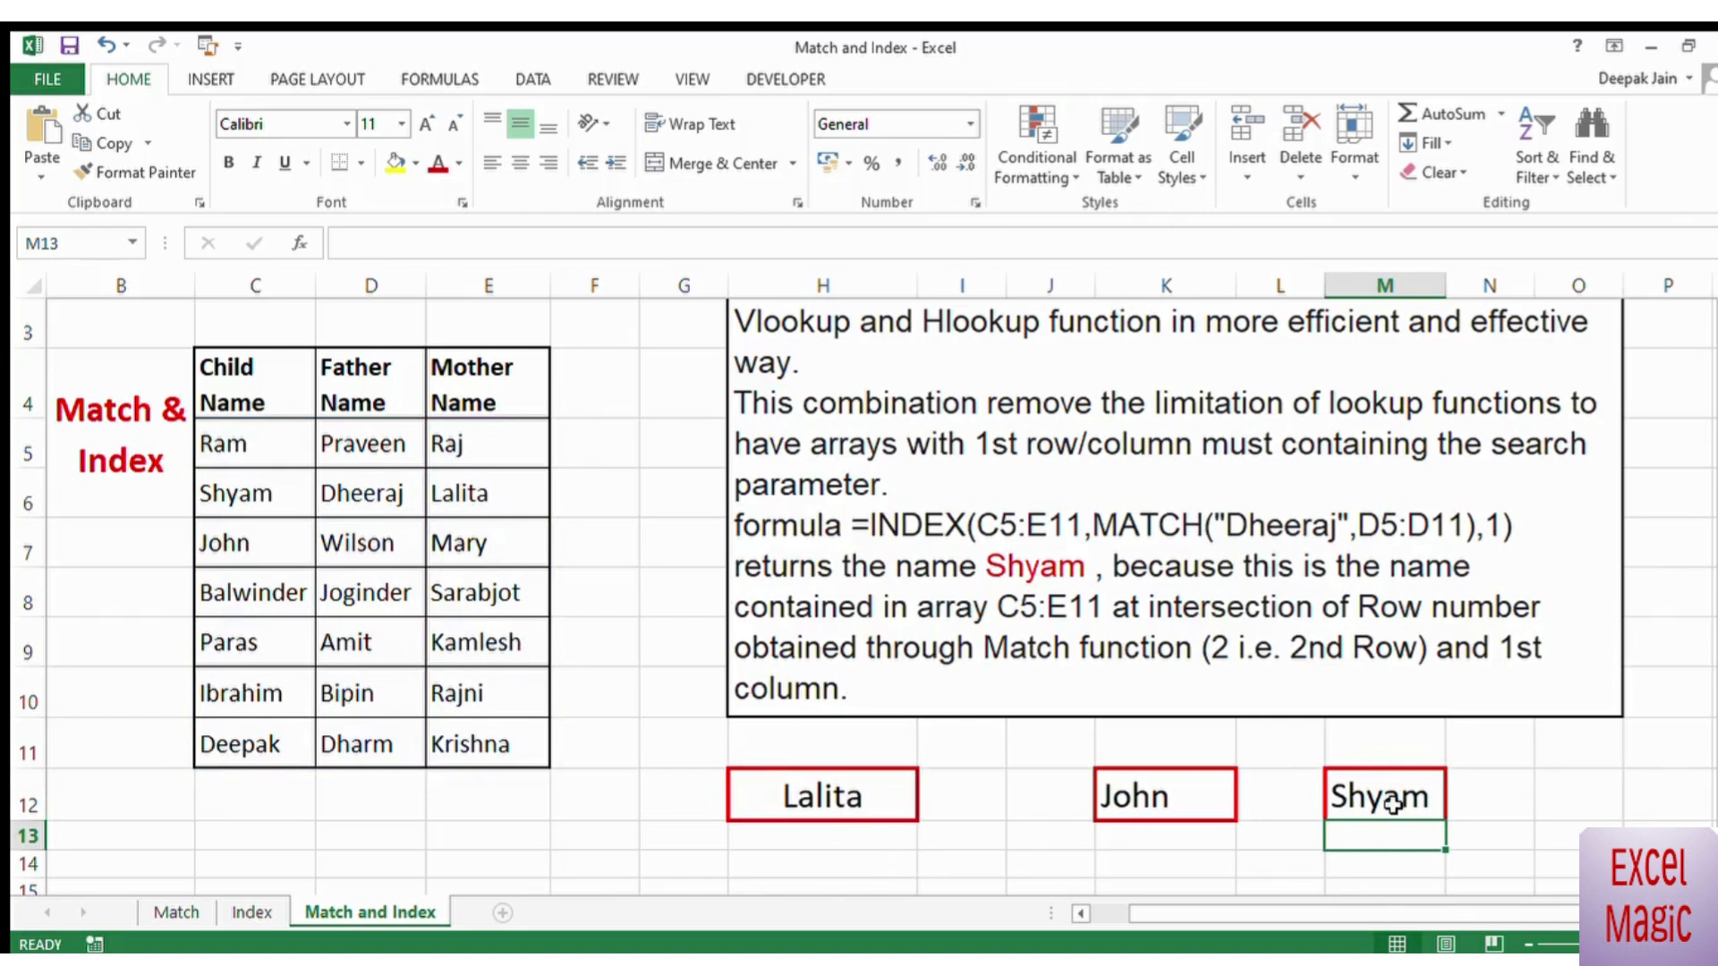
Step: Change the lookup value in H12 to the third mother name (E7) to test the M12 formula
{"action": "left_click", "coordinate": [823, 795]}
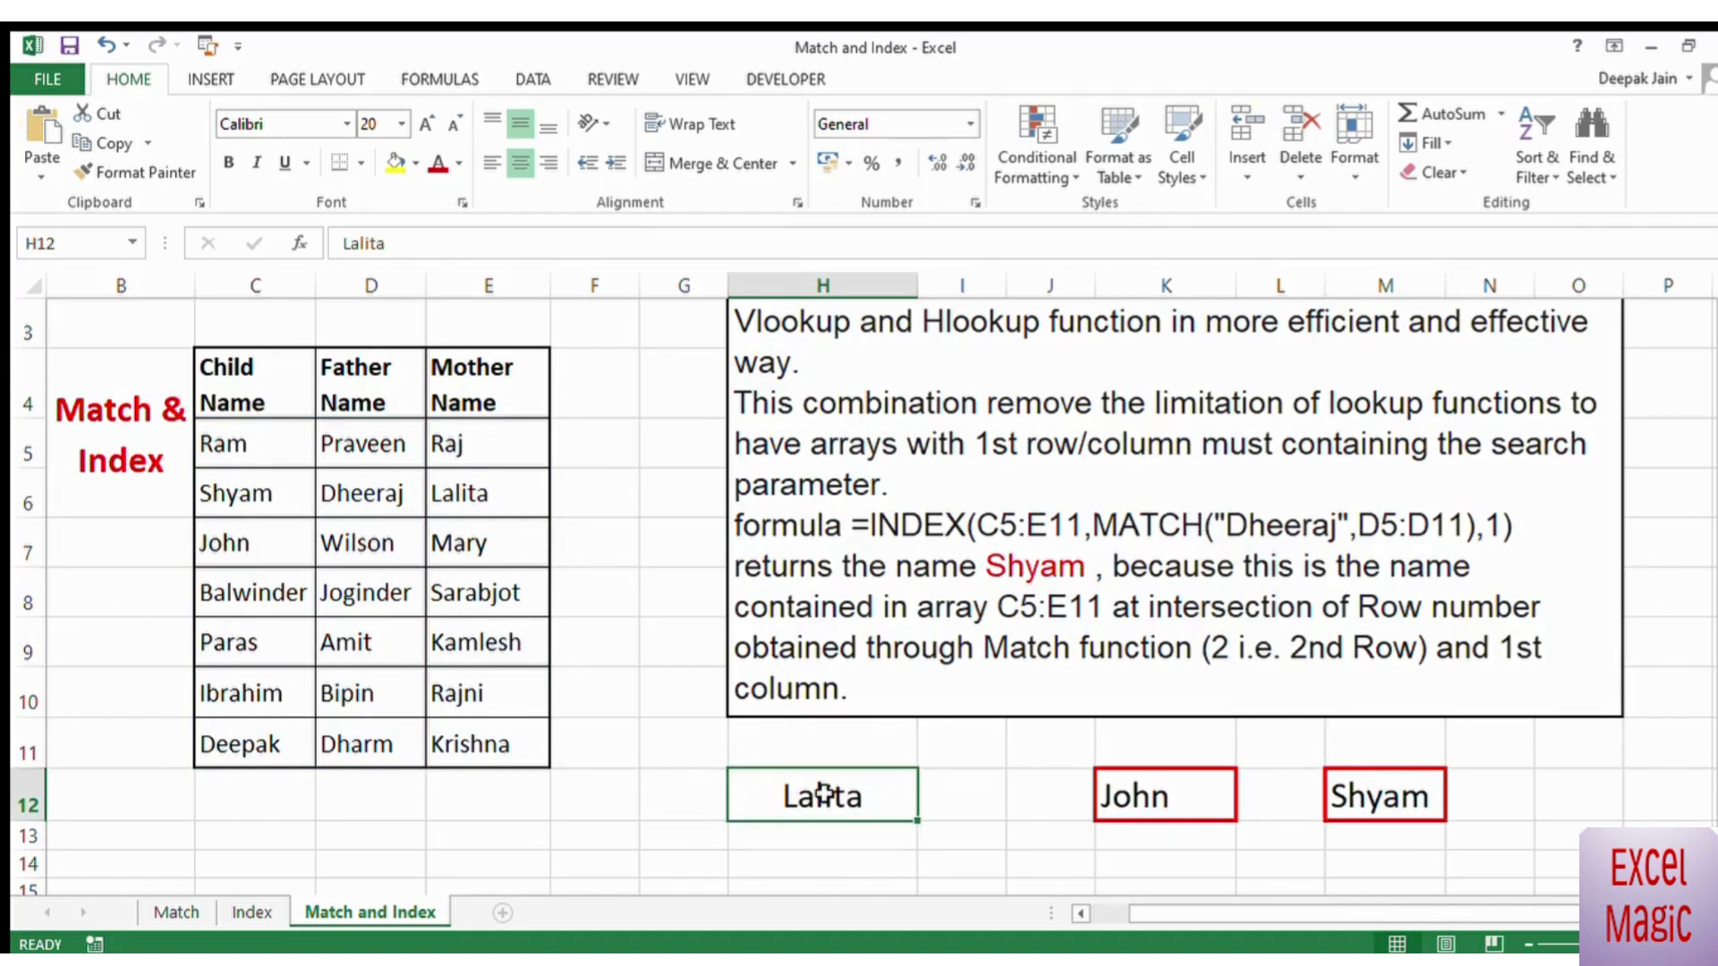
{"action": "type", "text": "Mary"}
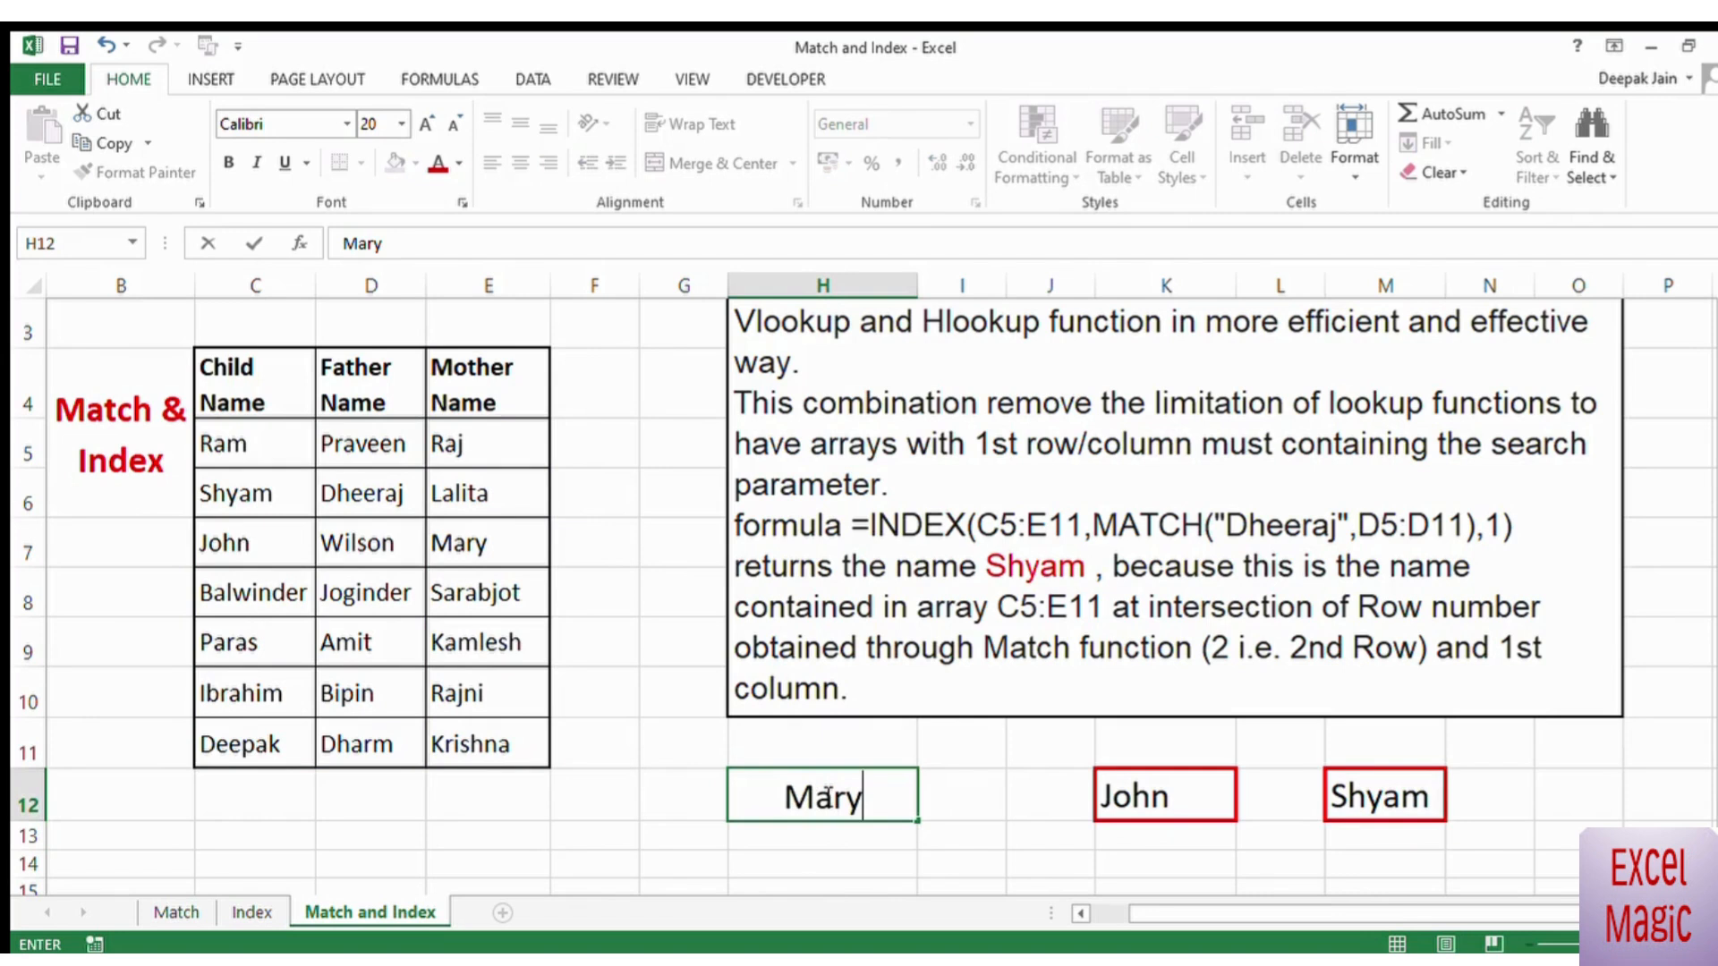
{"action": "key", "text": "Return"}
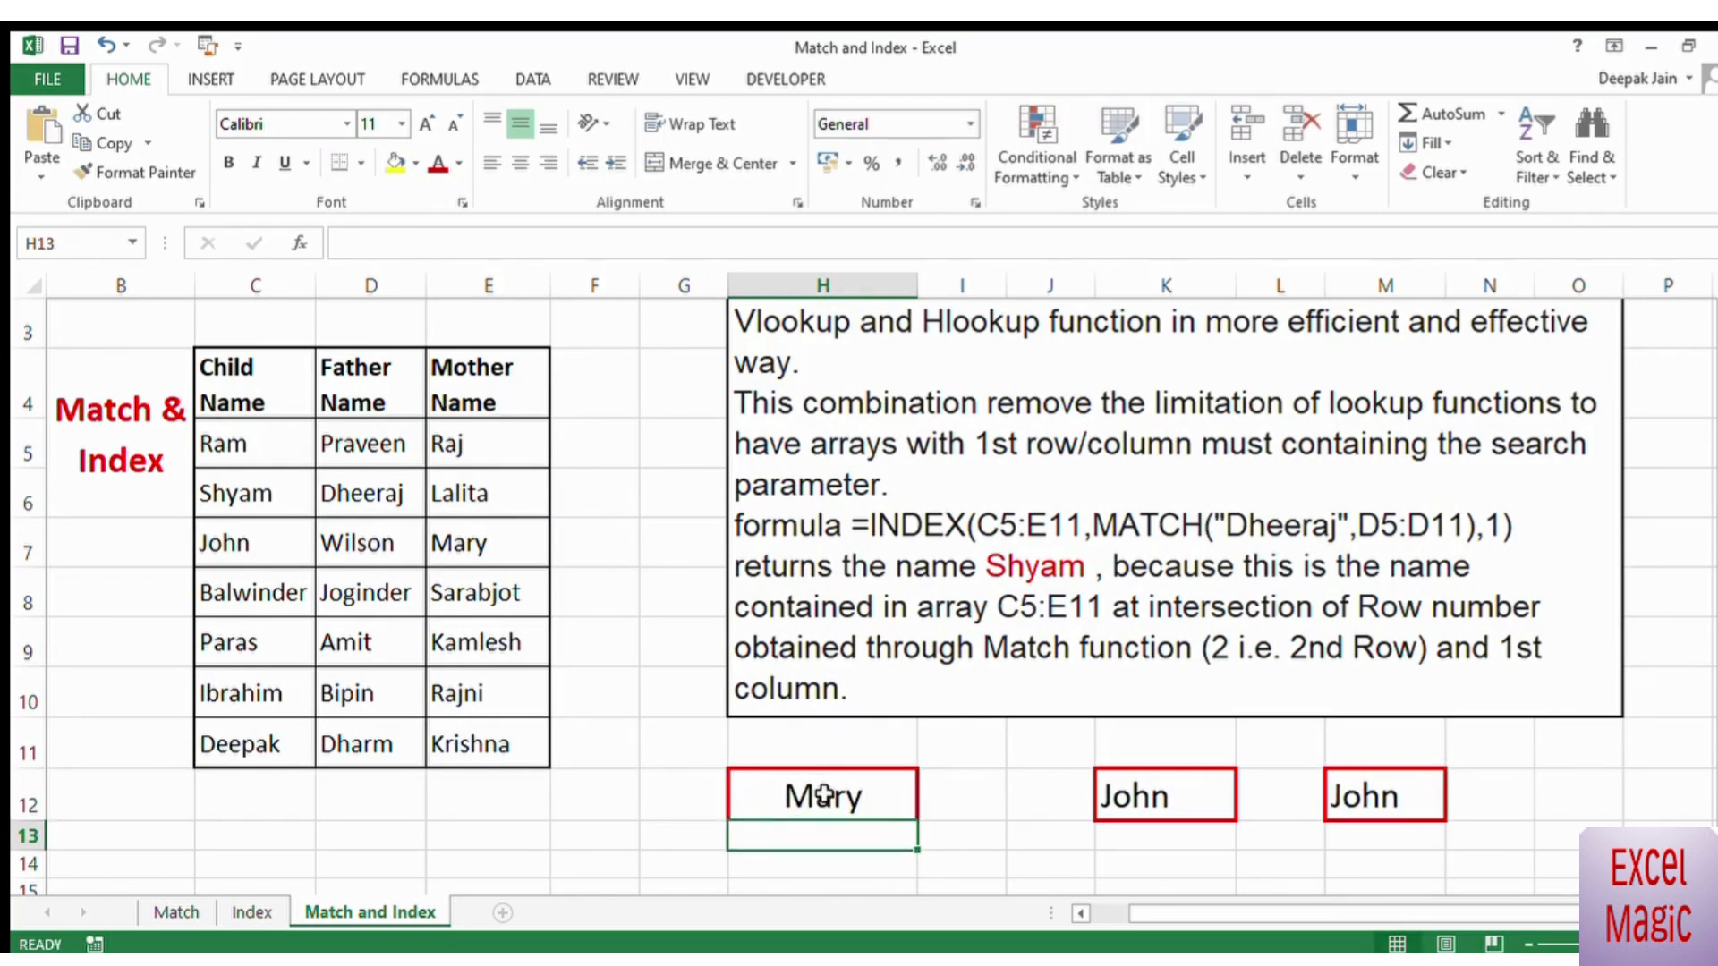
{"action": "left_click", "coordinate": [823, 795]}
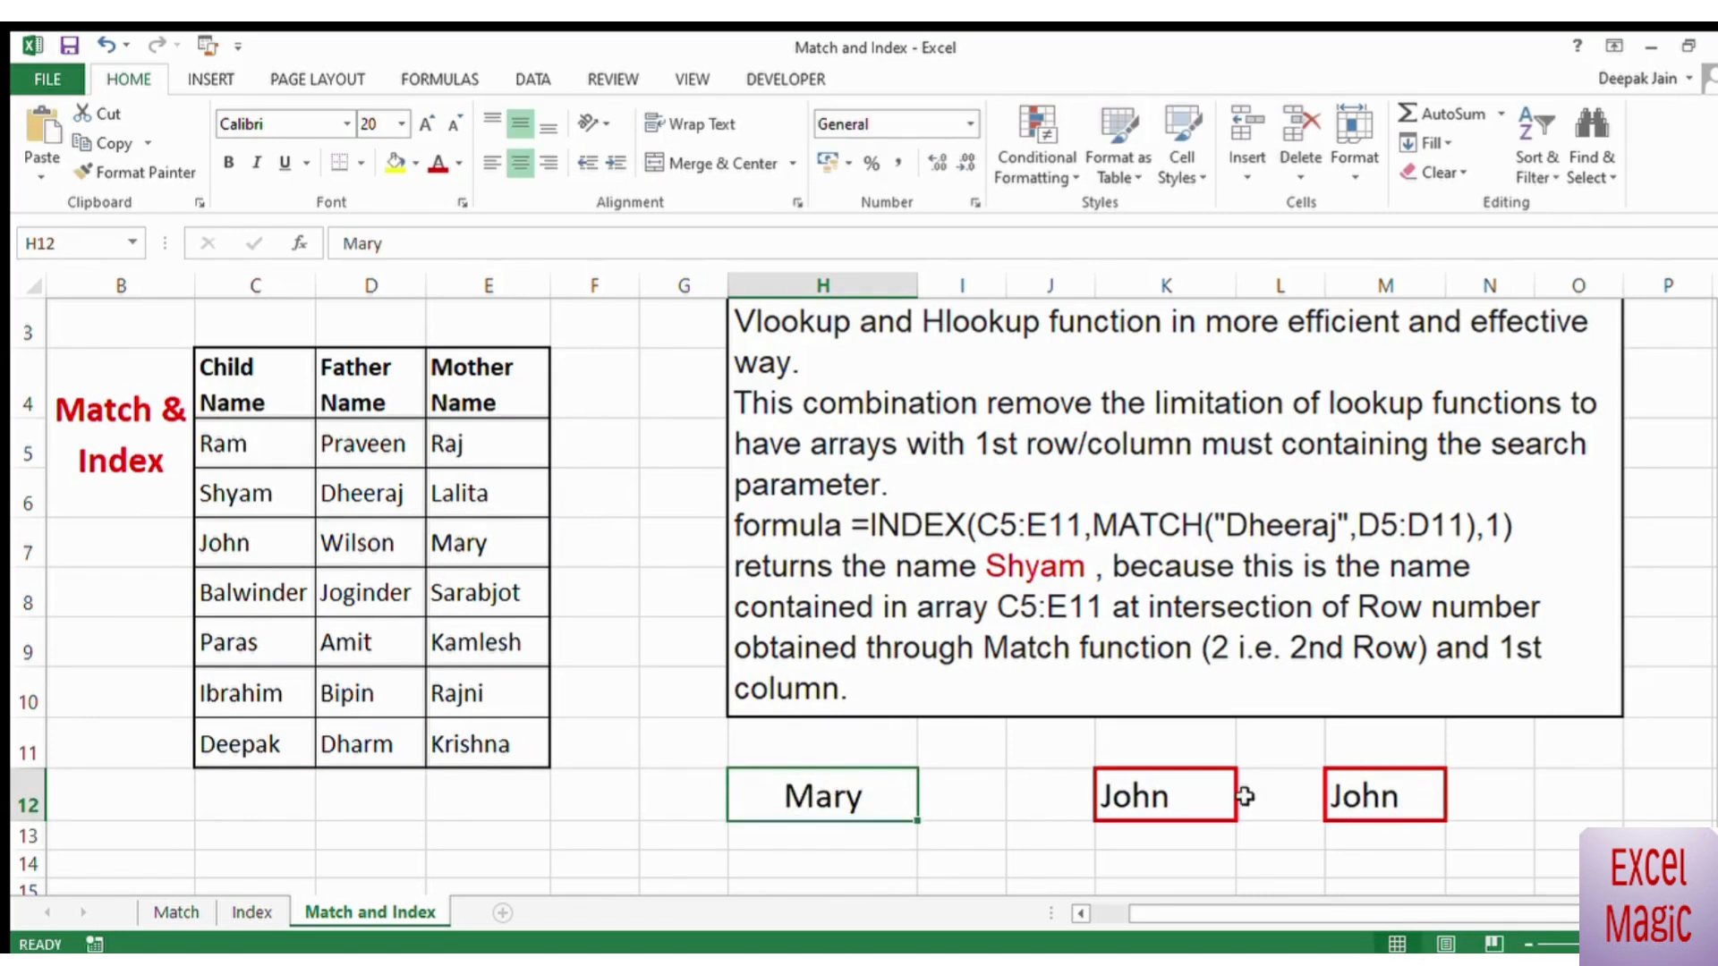
Step: Clear the old INDEX and MATCH formula from K12
{"action": "left_click", "coordinate": [1141, 800]}
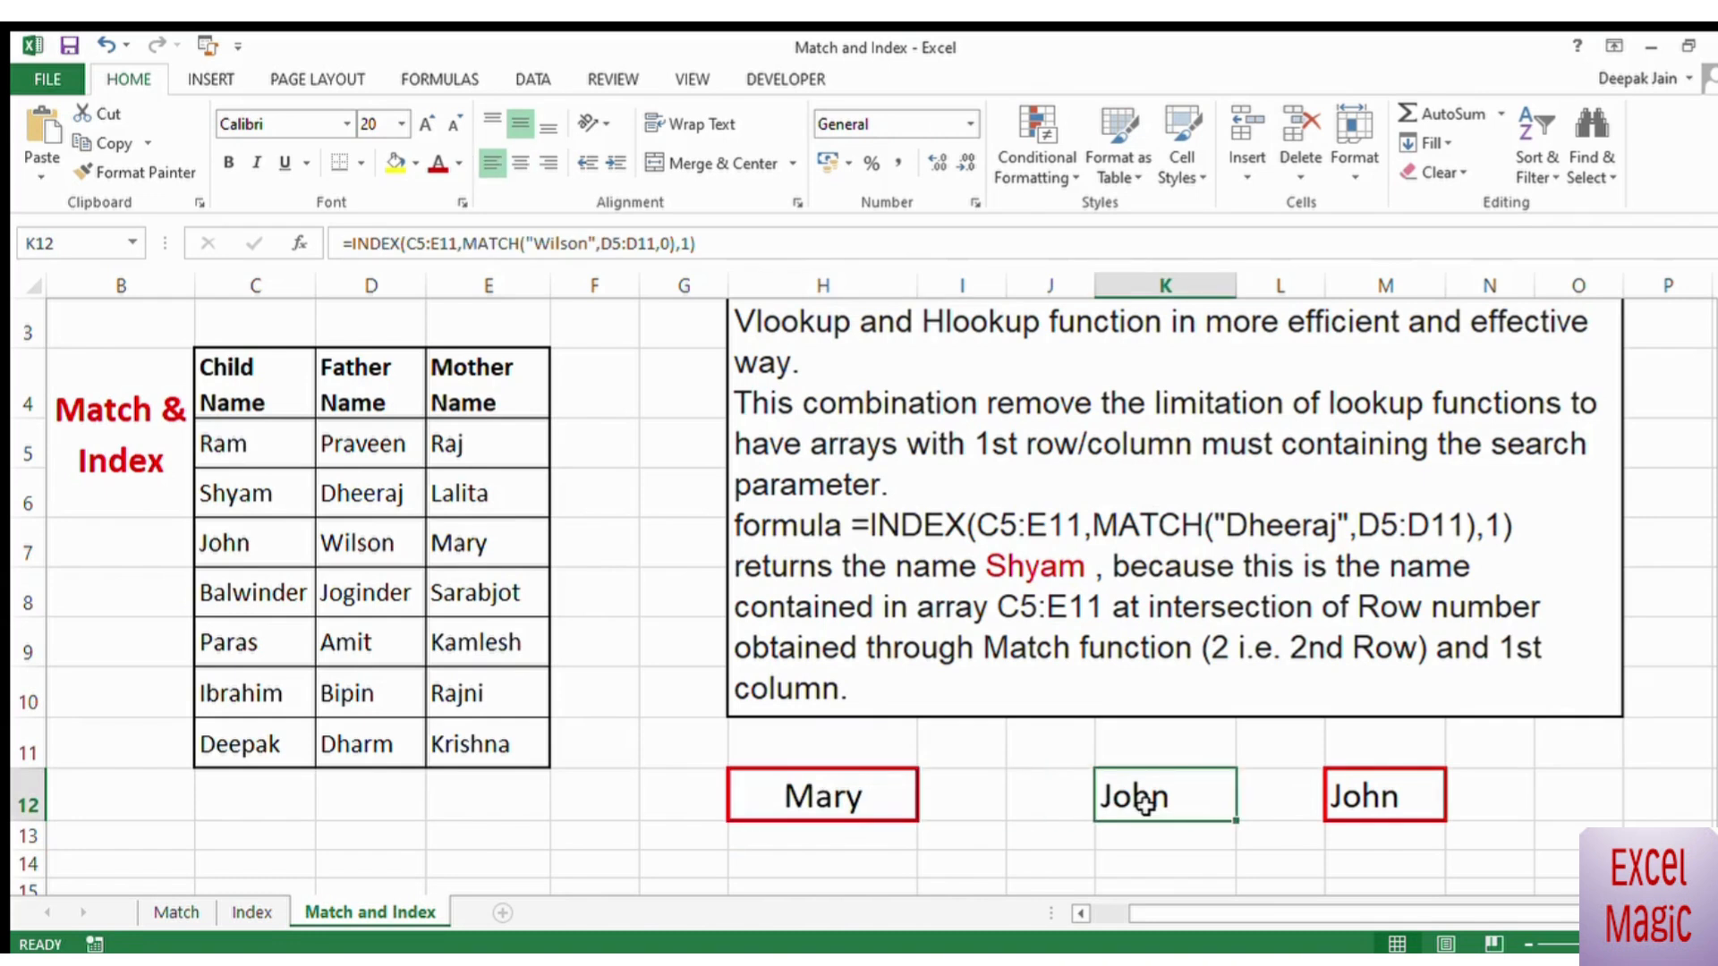
{"action": "key", "text": "Delete"}
{"action": "left_click", "coordinate": [993, 829]}
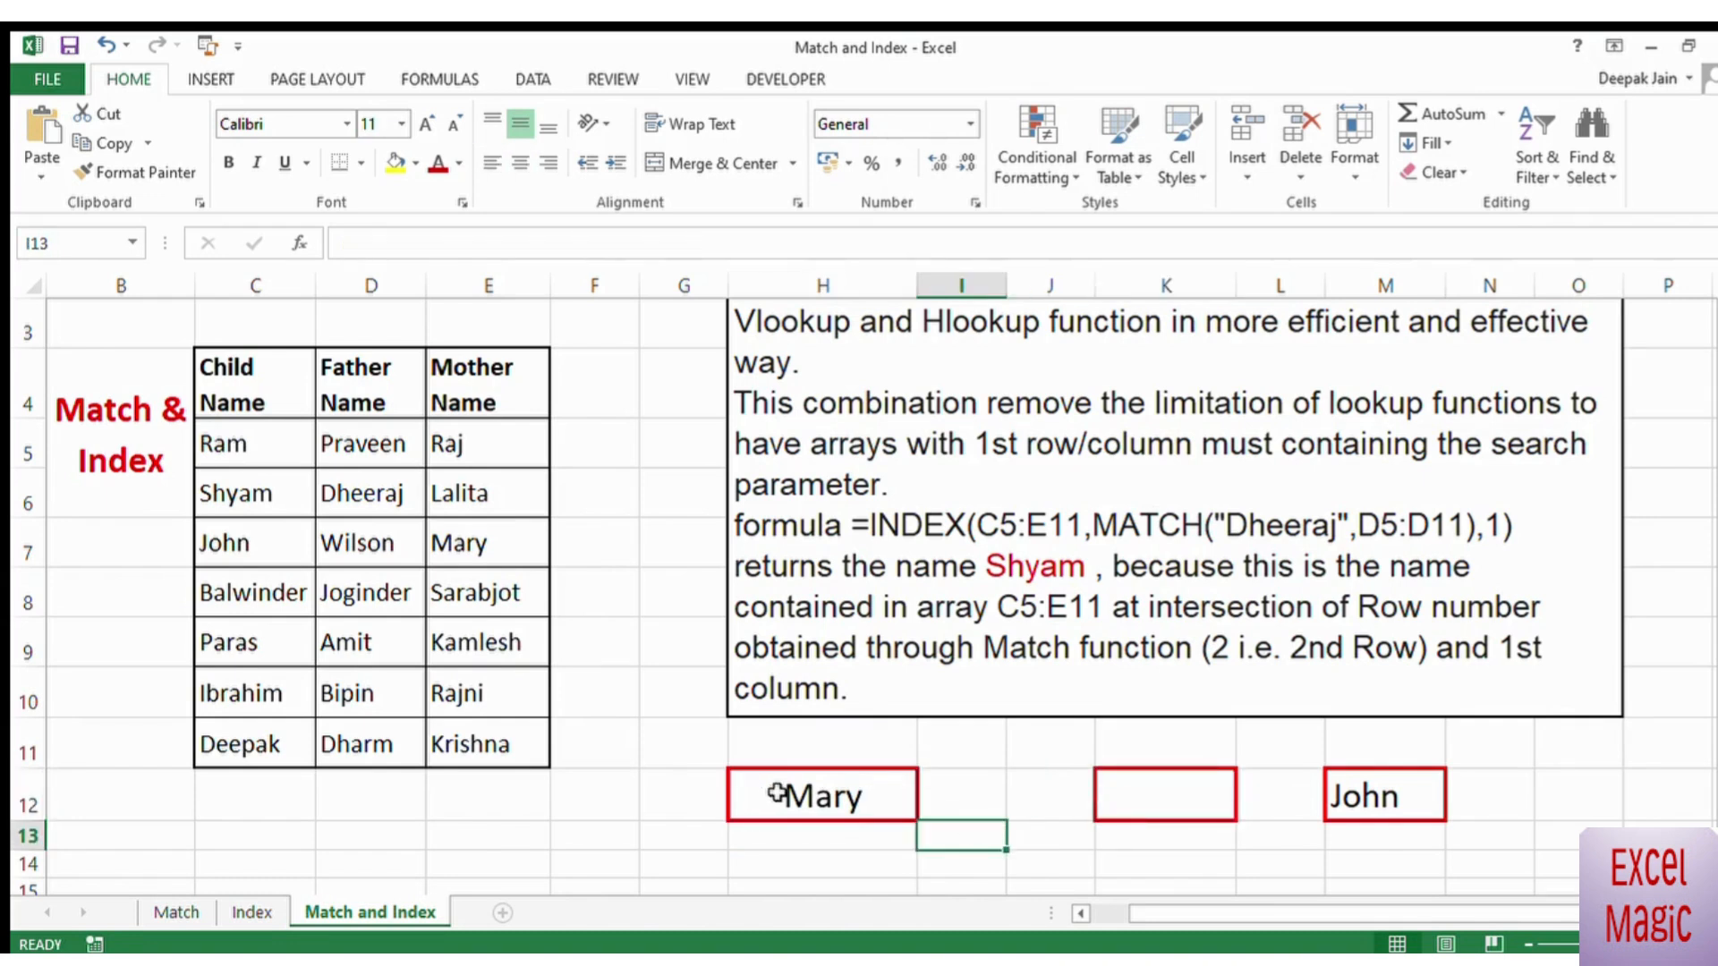
Step: Set the lookup value in H12 to the sixth mother name from the table (E10)
{"action": "left_click", "coordinate": [777, 795]}
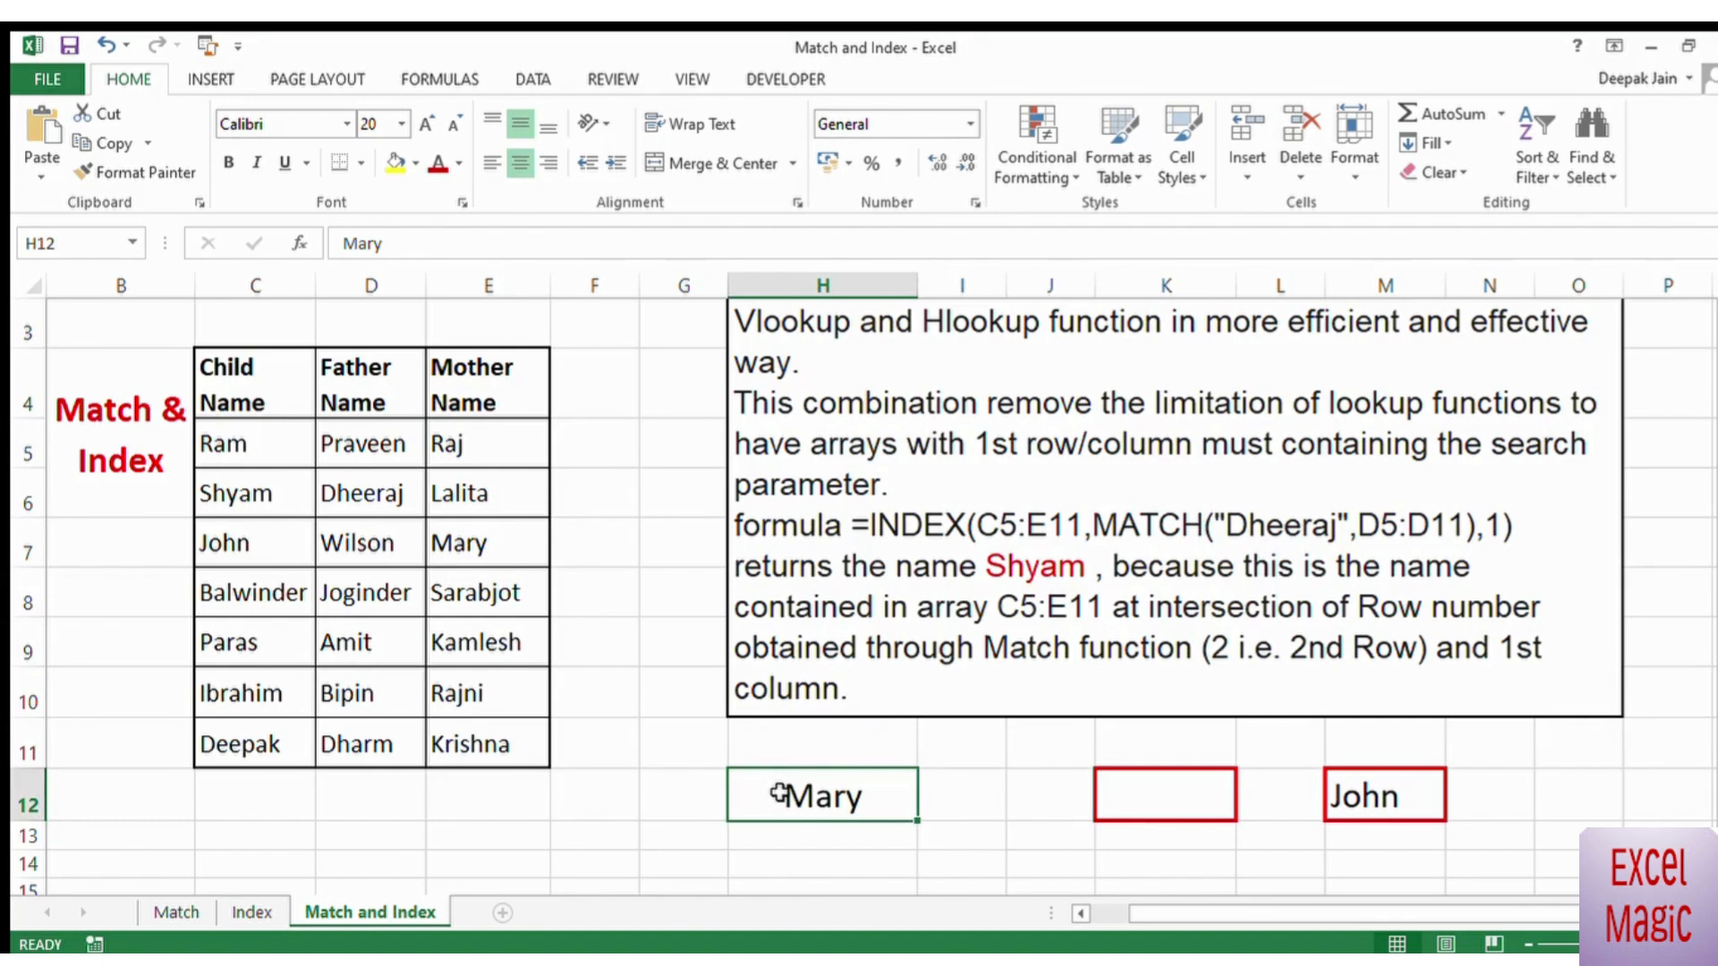
{"action": "type", "text": "Rajni"}
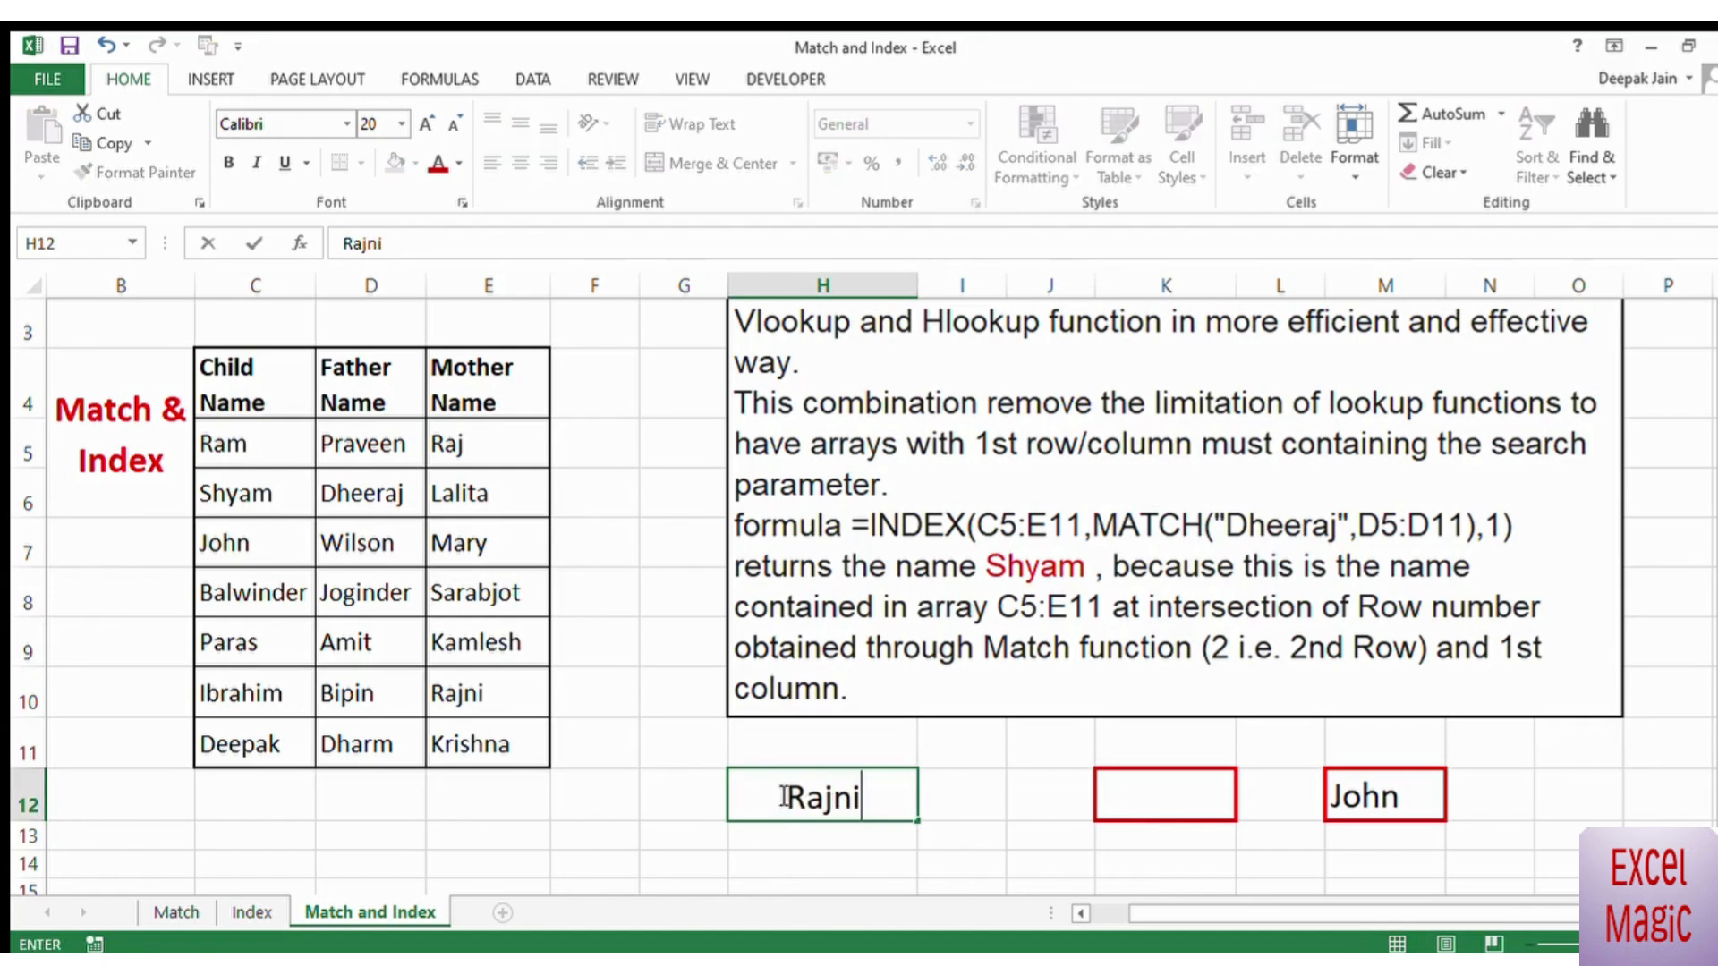
{"action": "key", "text": "Return"}
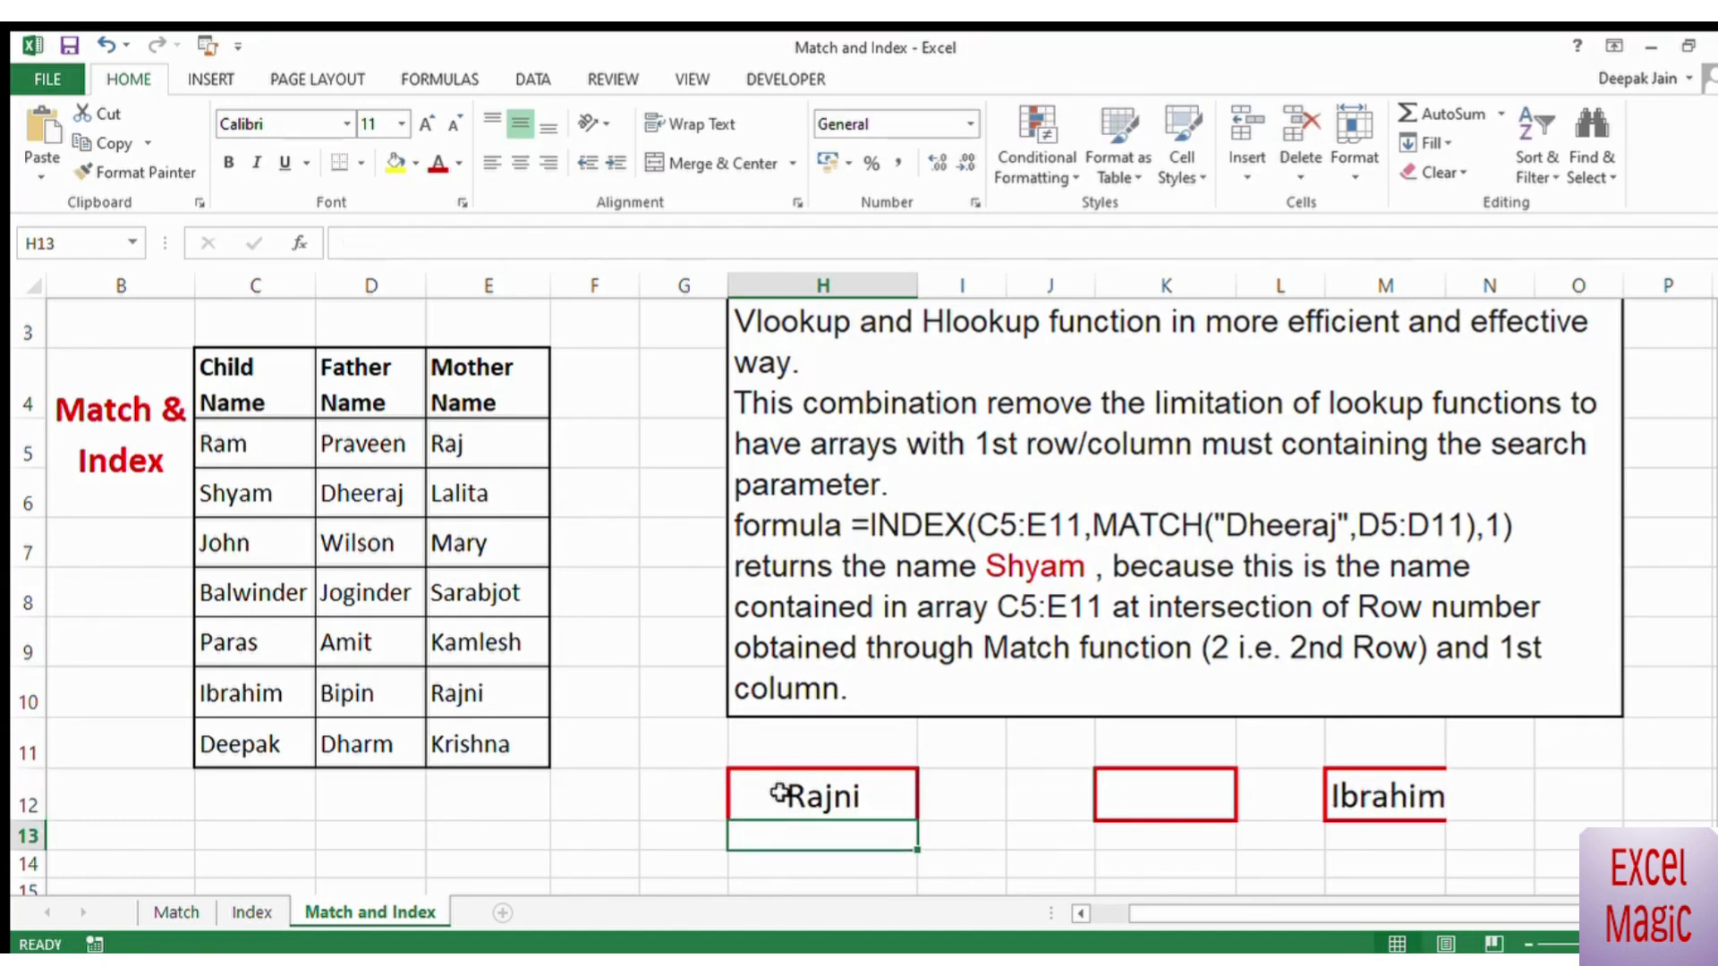
{"action": "key", "text": "Up"}
{"action": "key", "text": "Up"}
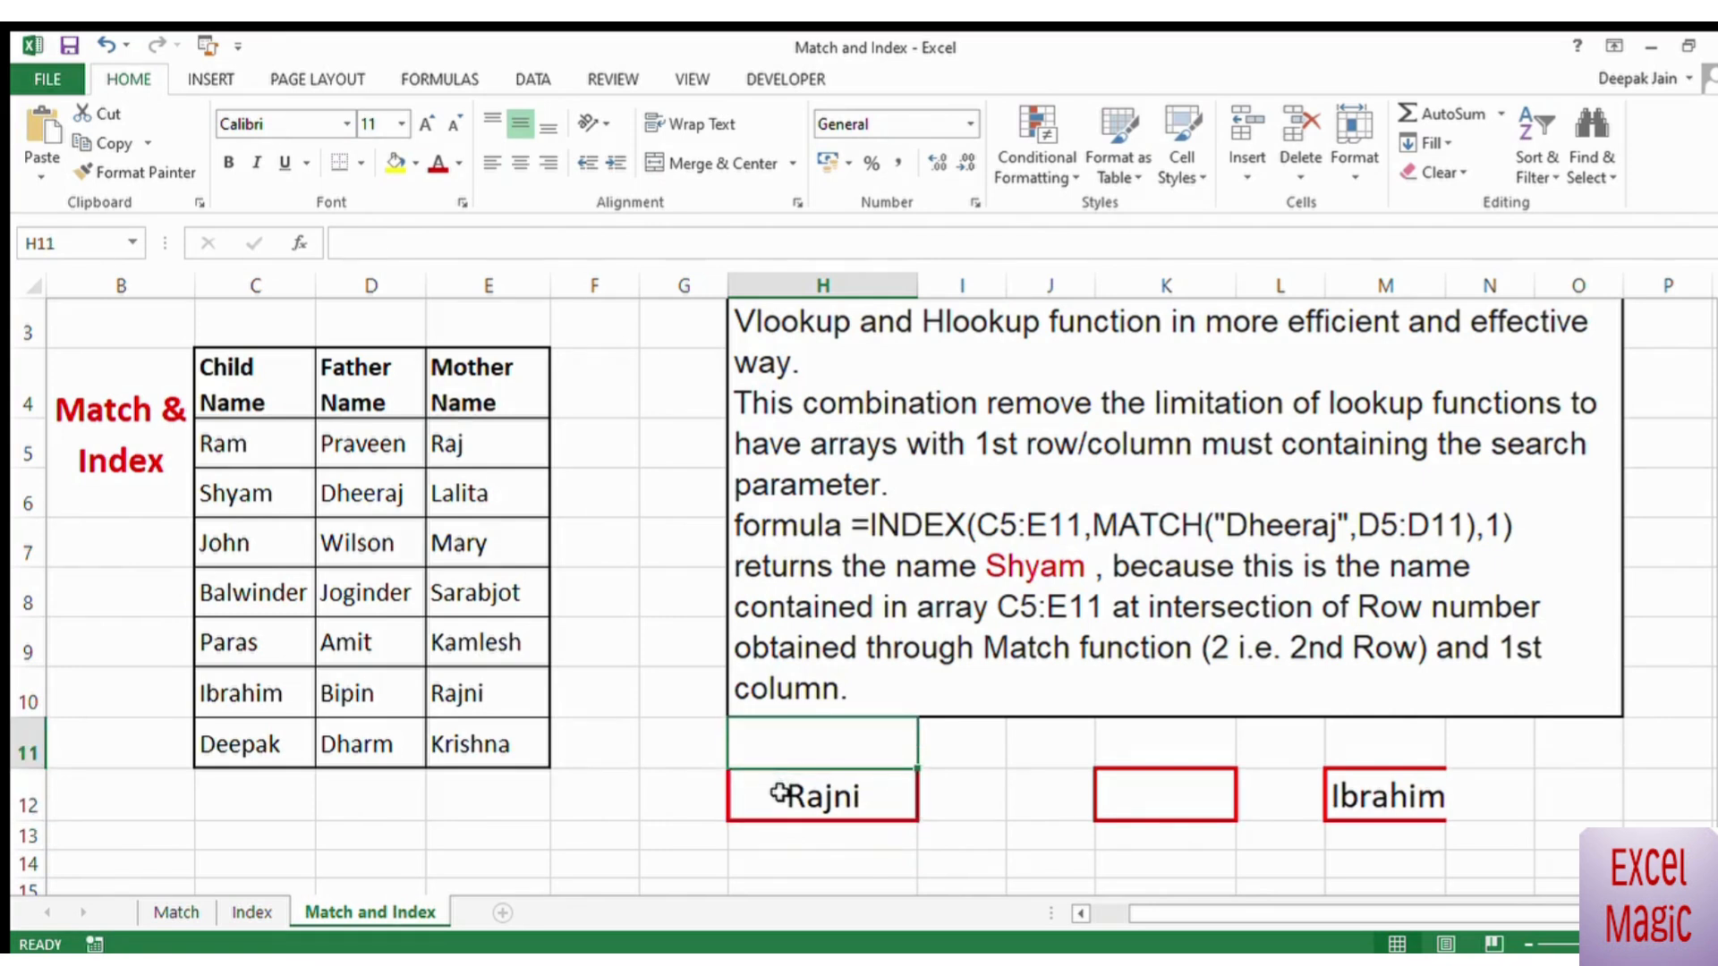
{"action": "left_click", "coordinate": [673, 634]}
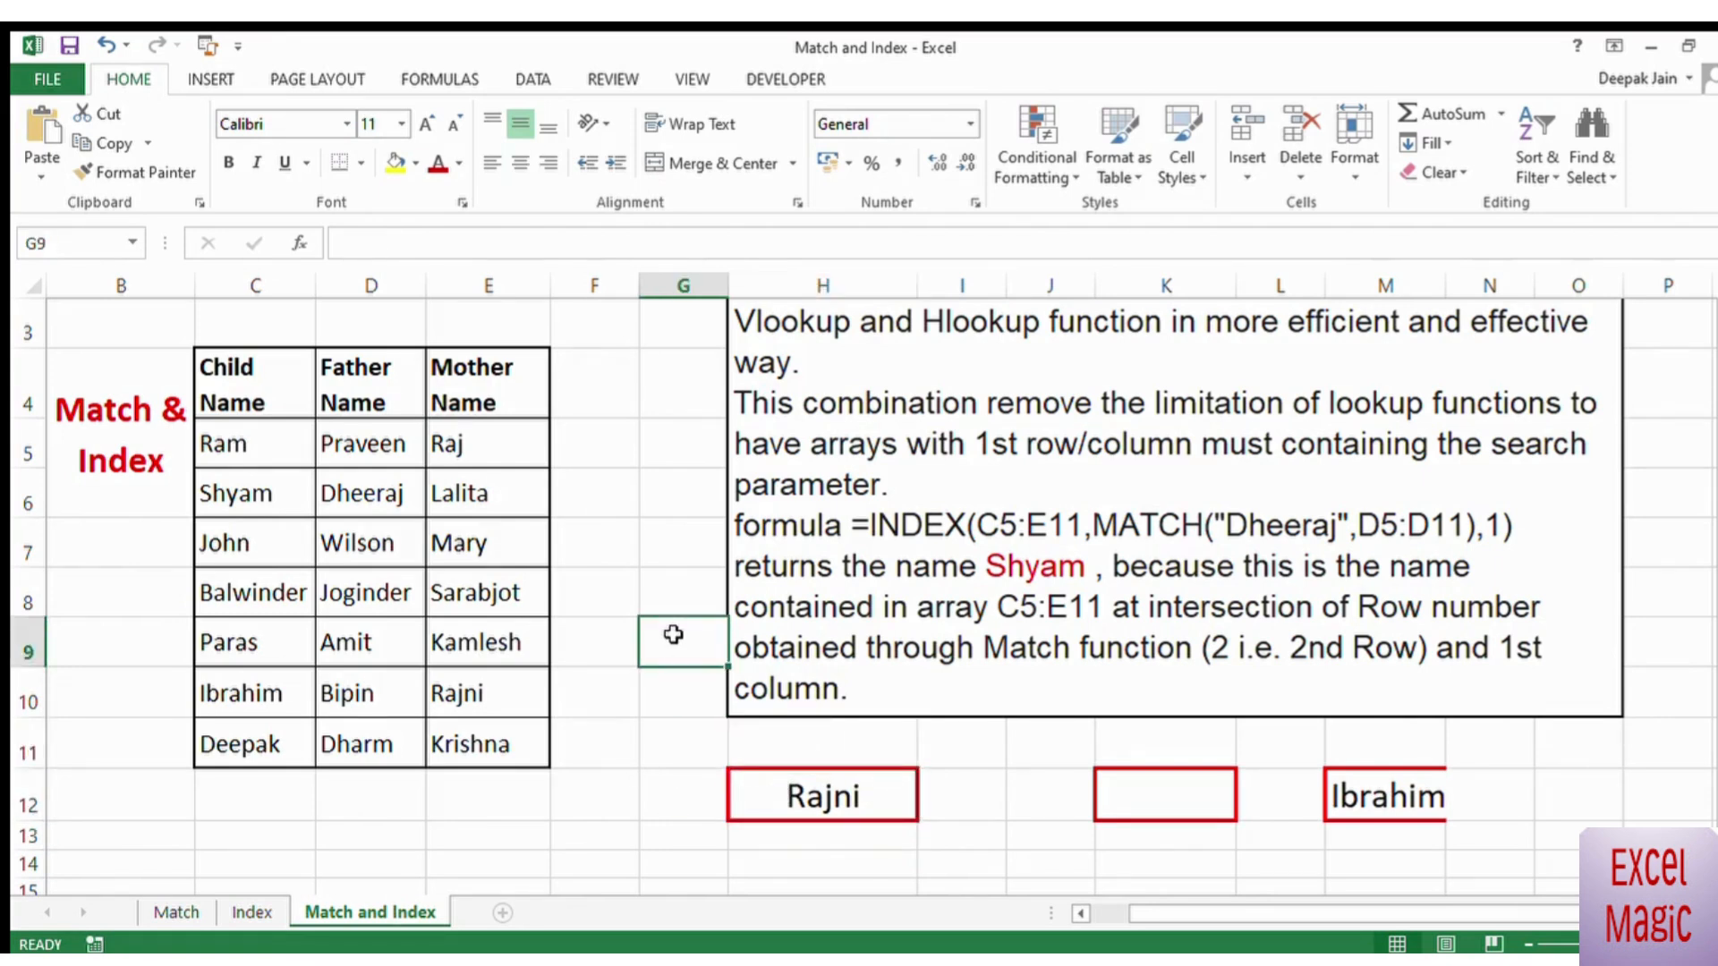